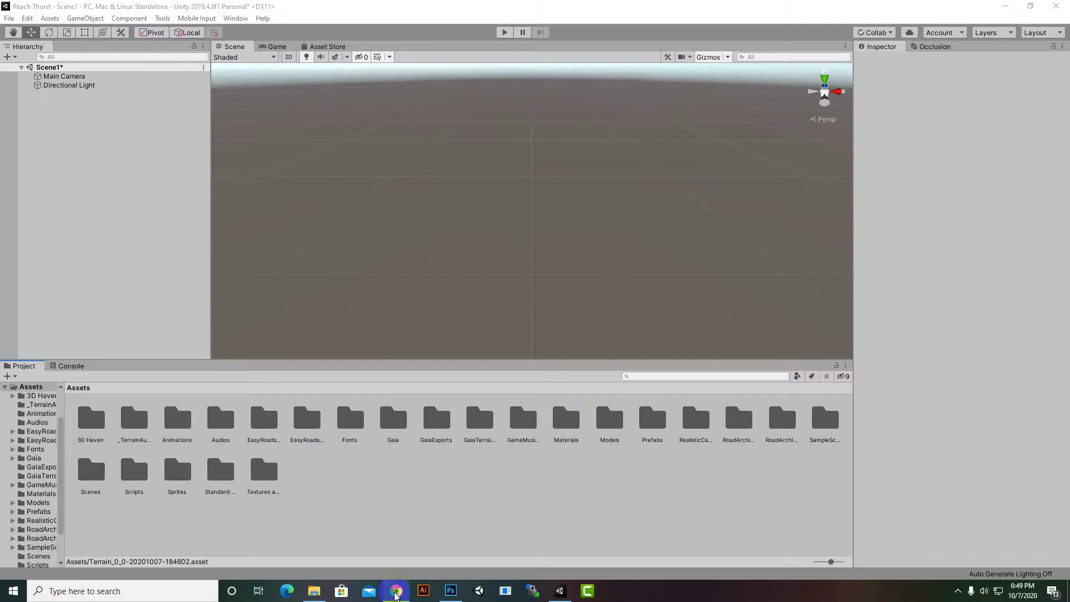
Switch to Chrome and look through the Gaia, CTS and EasyRoads3D entries on the Unity assets download page
left_click(397, 592)
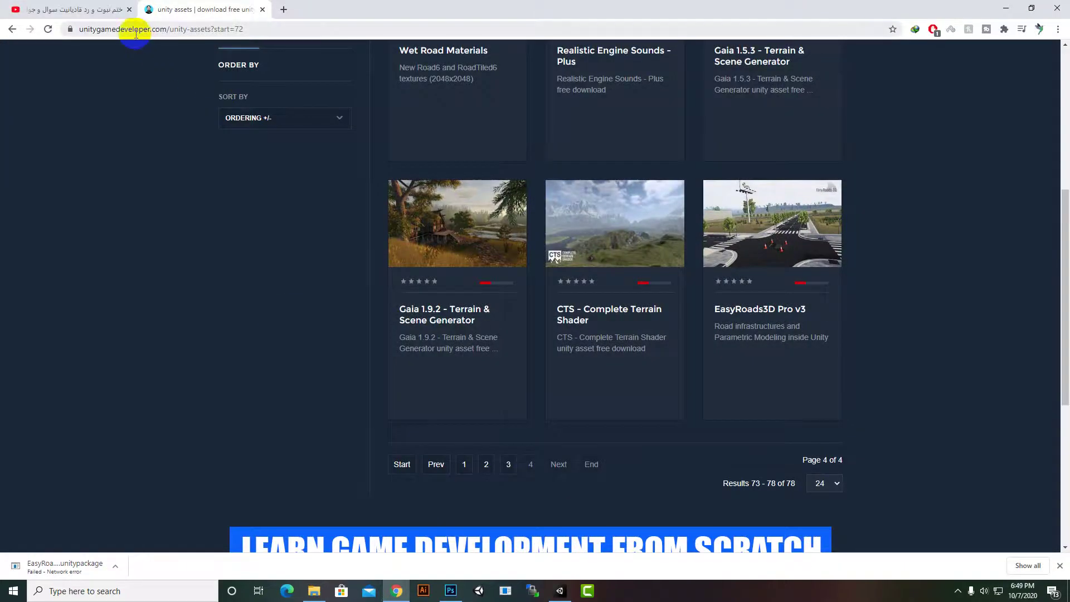
scroll(220, 238, "up", 3)
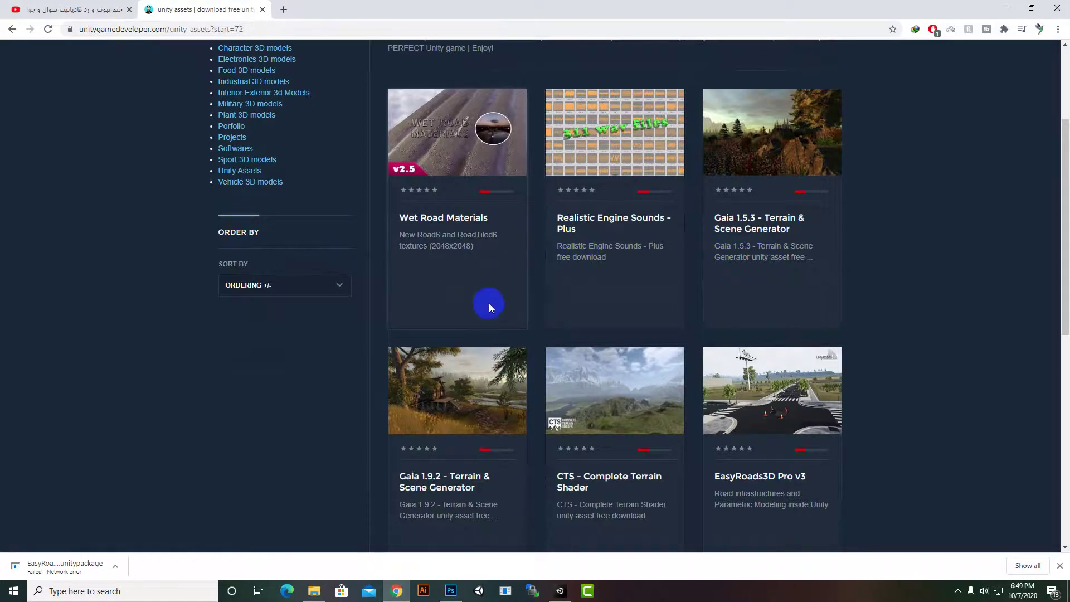
scroll(488, 303, "down", 5)
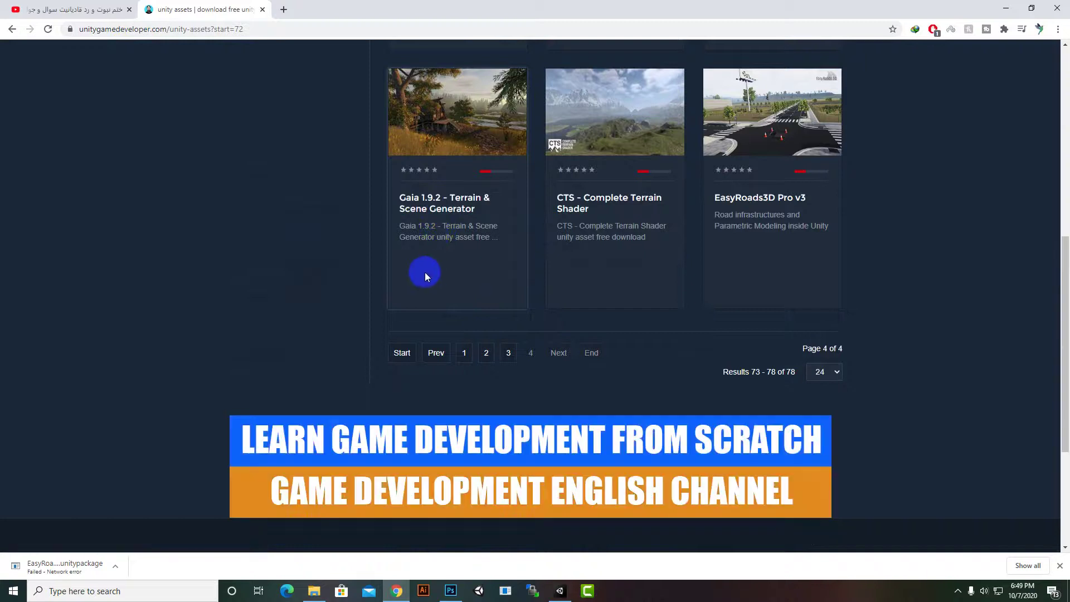
scroll(296, 253, "up", 2)
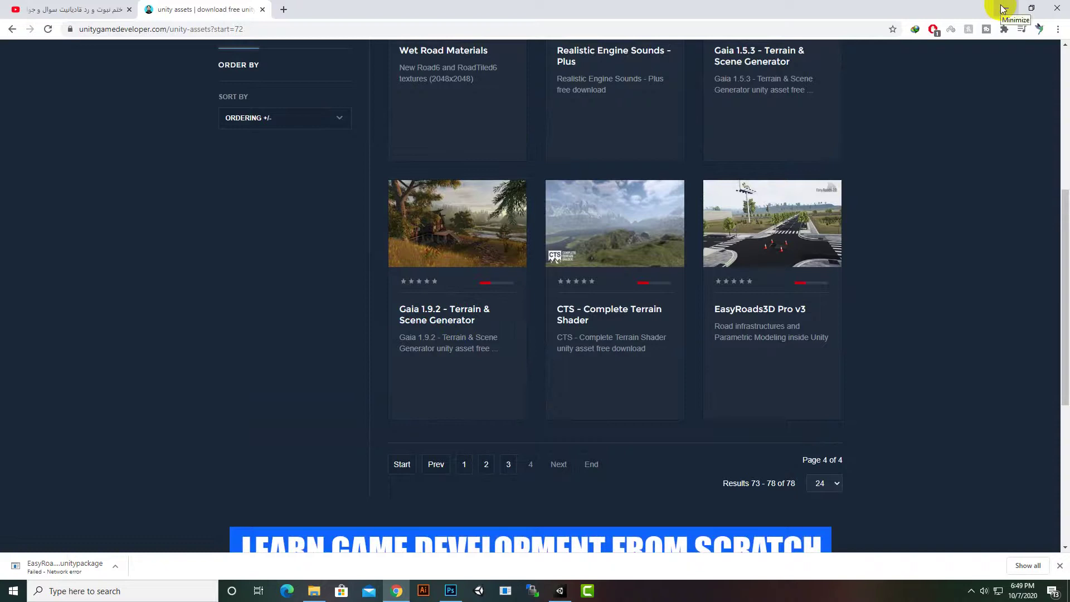
Resume the failed EasyRoads unitypackage download and return to the Unity editor
left_click(116, 566)
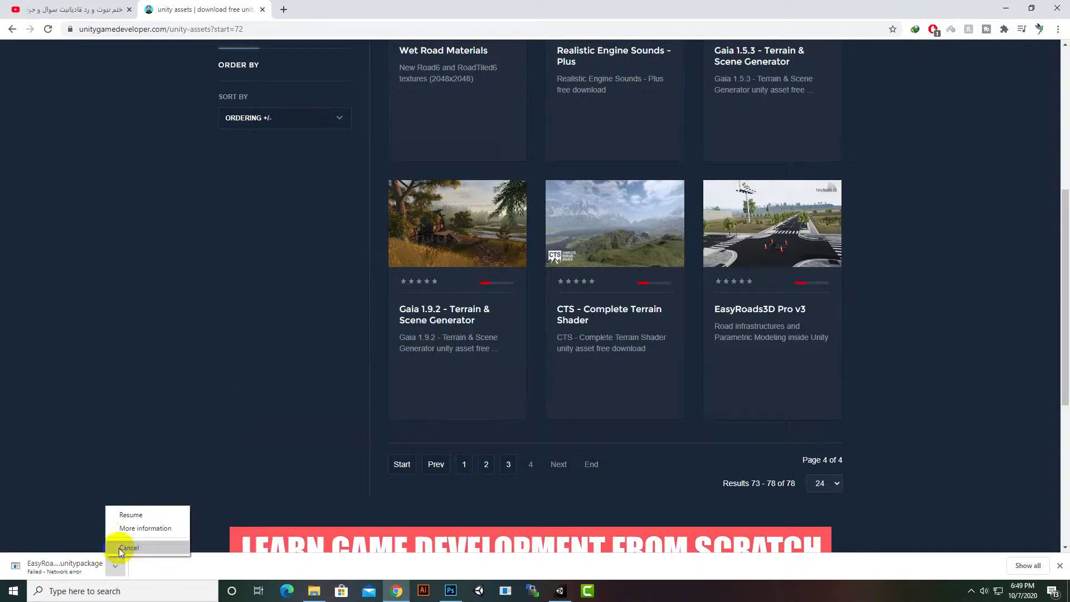
left_click(132, 513)
left_click(1006, 9)
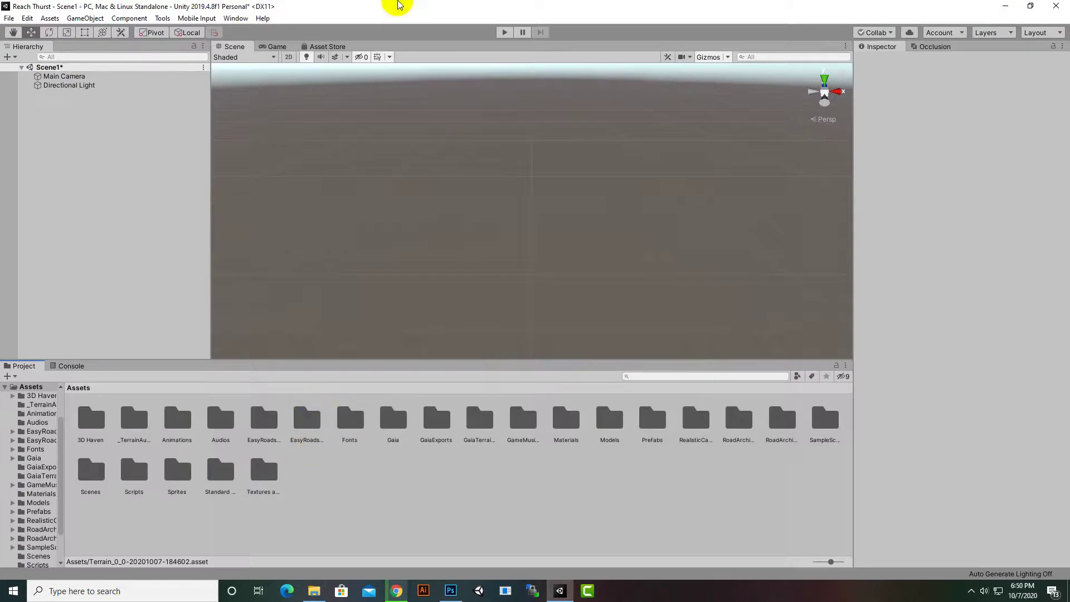
Show the Gaia Manager from Procedural Worlds and place its window over the scene view
left_click(235, 19)
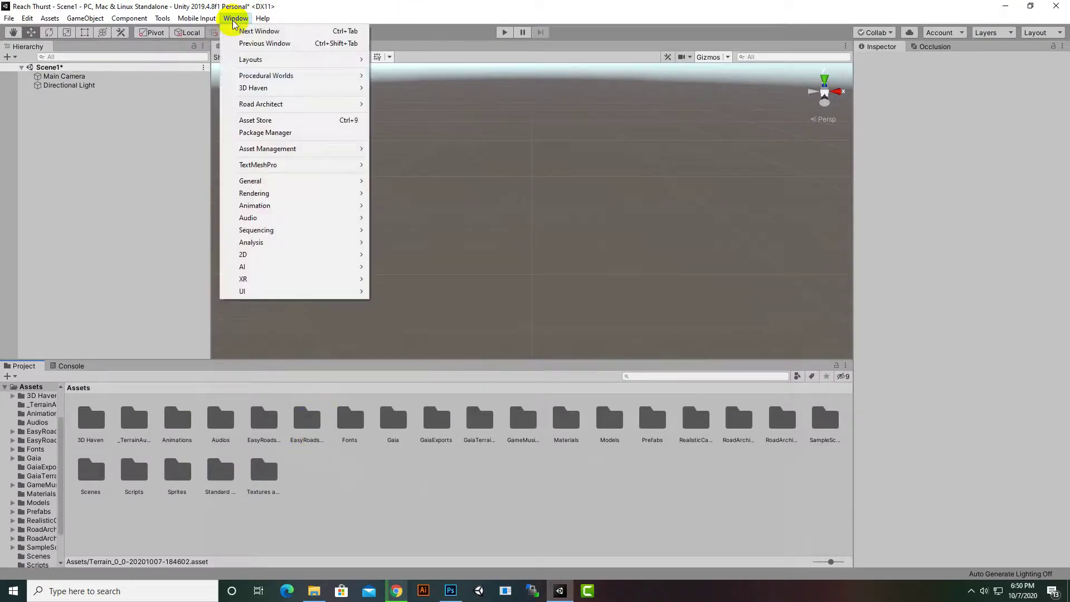
mouse_move(269, 78)
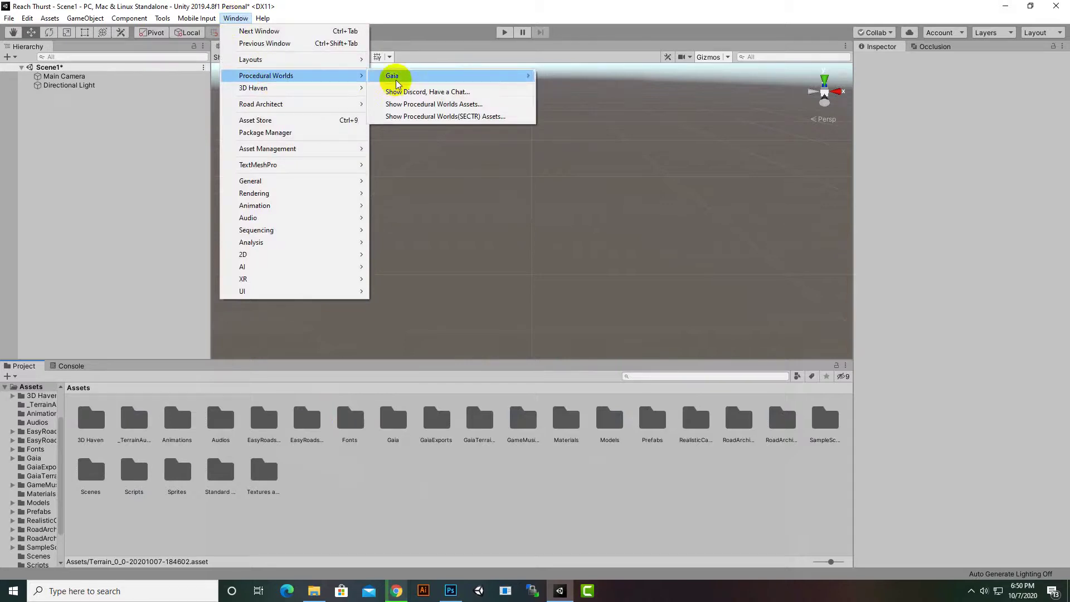
mouse_move(396, 80)
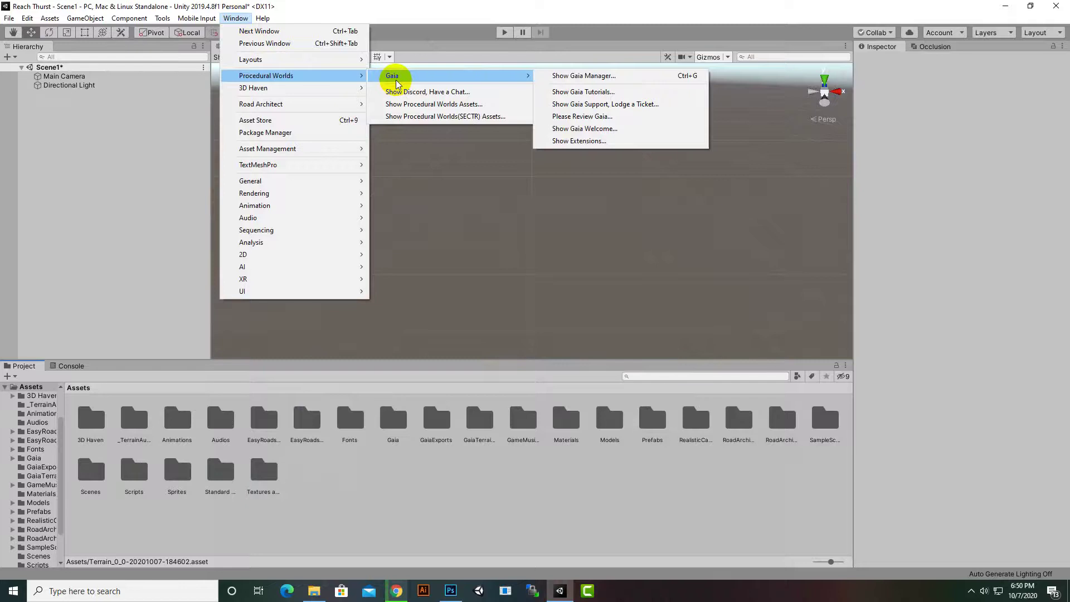
left_click(550, 79)
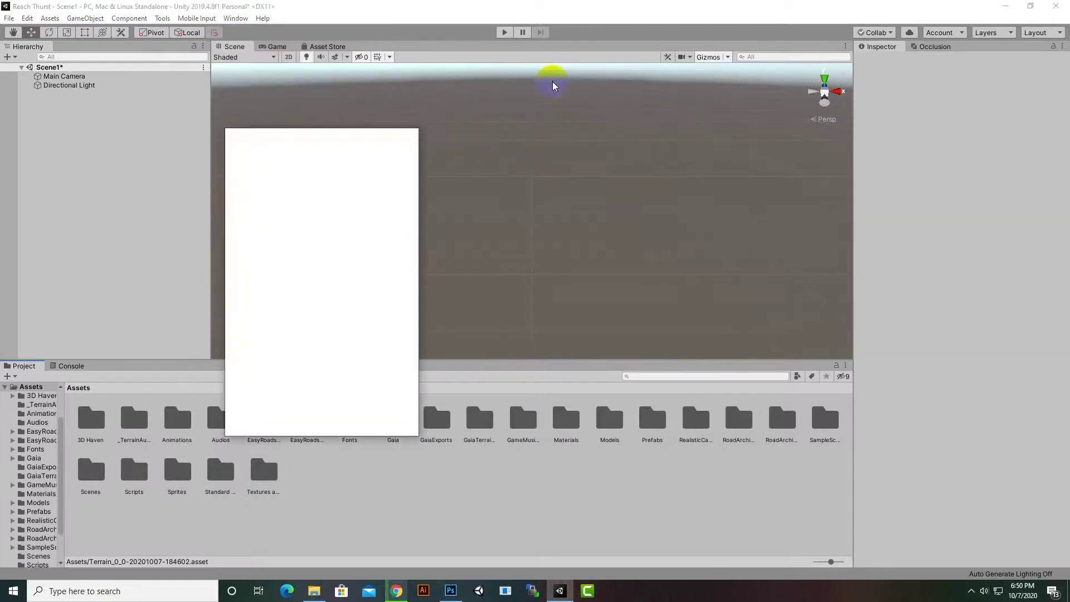
left_click_drag(334, 135, 399, 156)
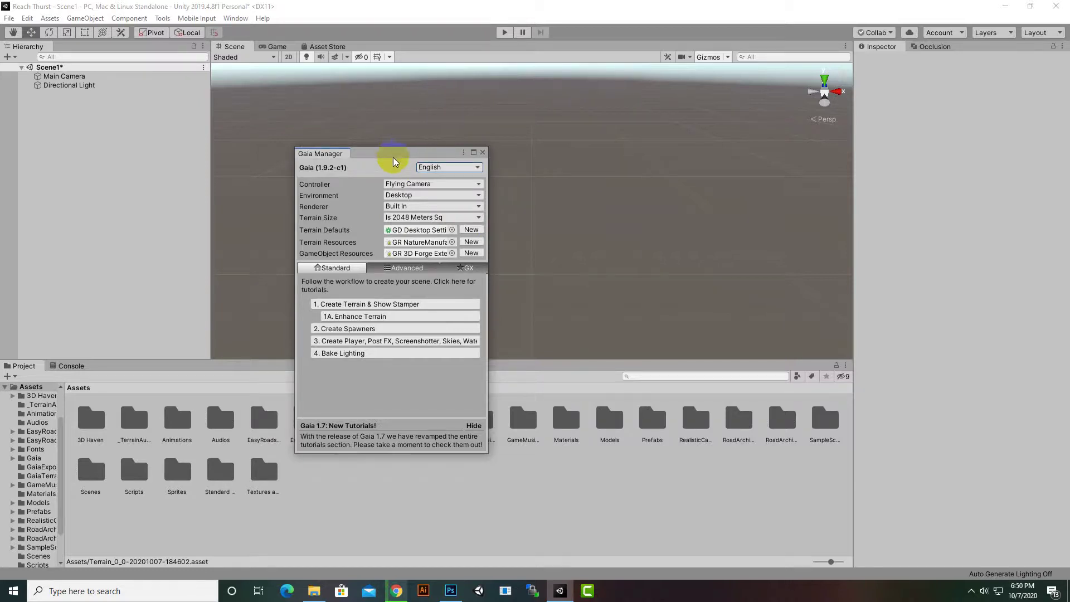
left_click(239, 20)
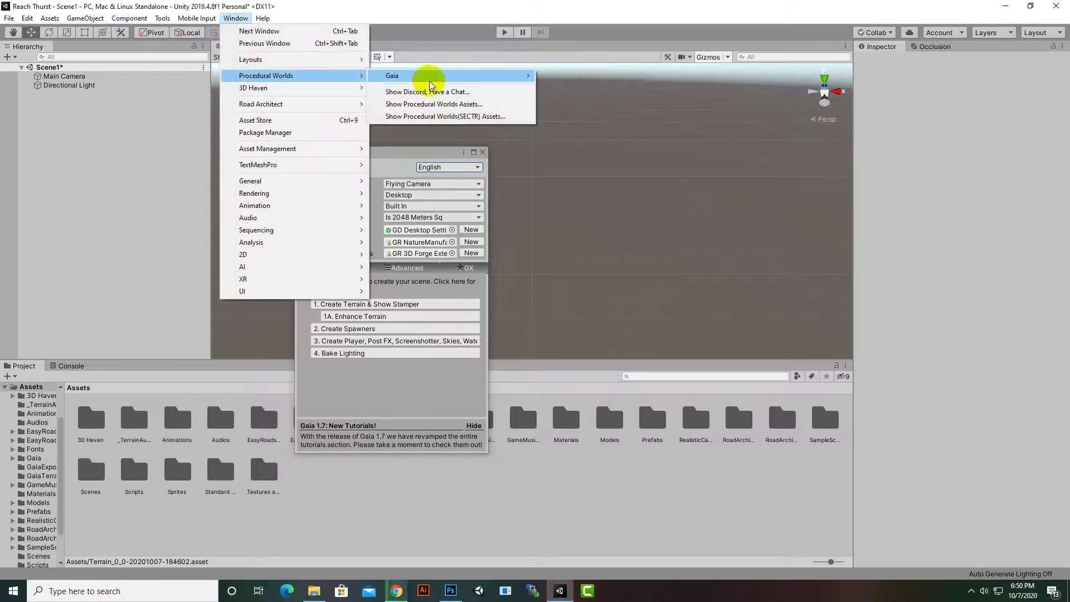
mouse_move(429, 77)
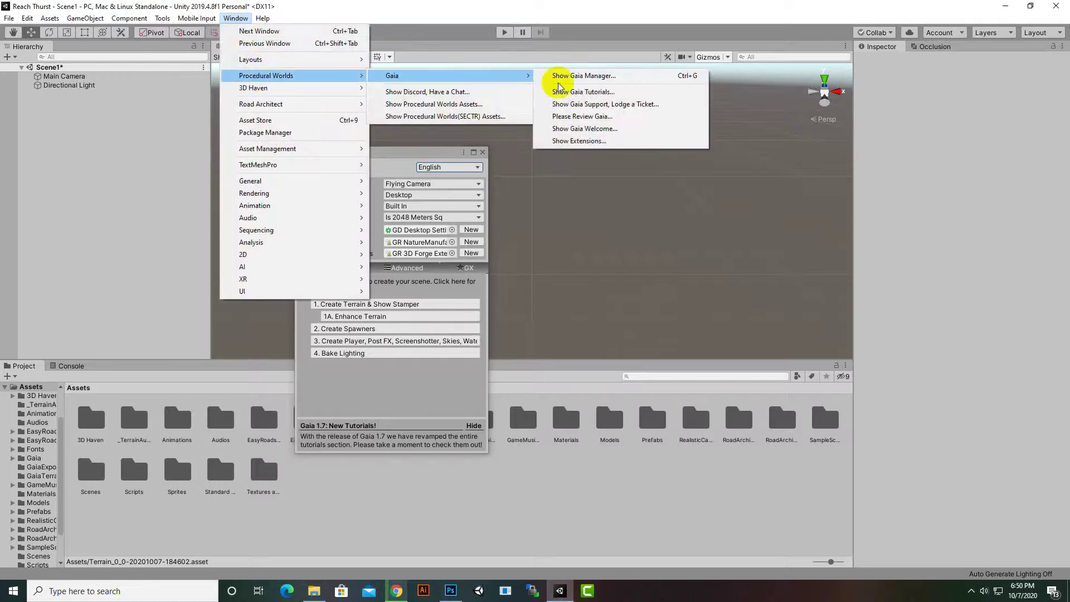
left_click(397, 157)
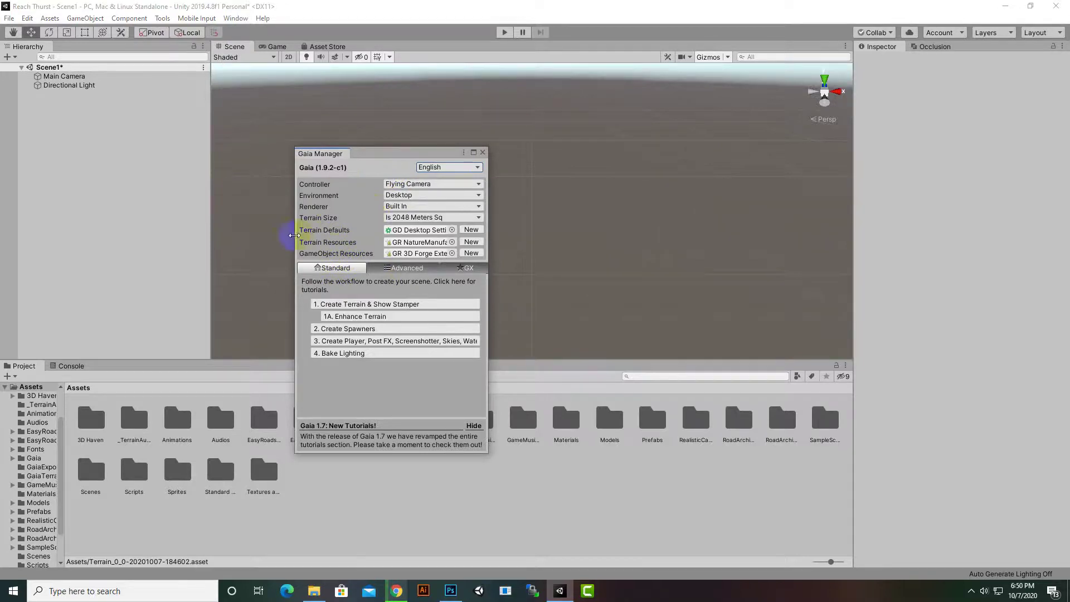
Examine the options available for Controller, Environment, Renderer and Terrain Size in the Gaia Manager
left_click(423, 184)
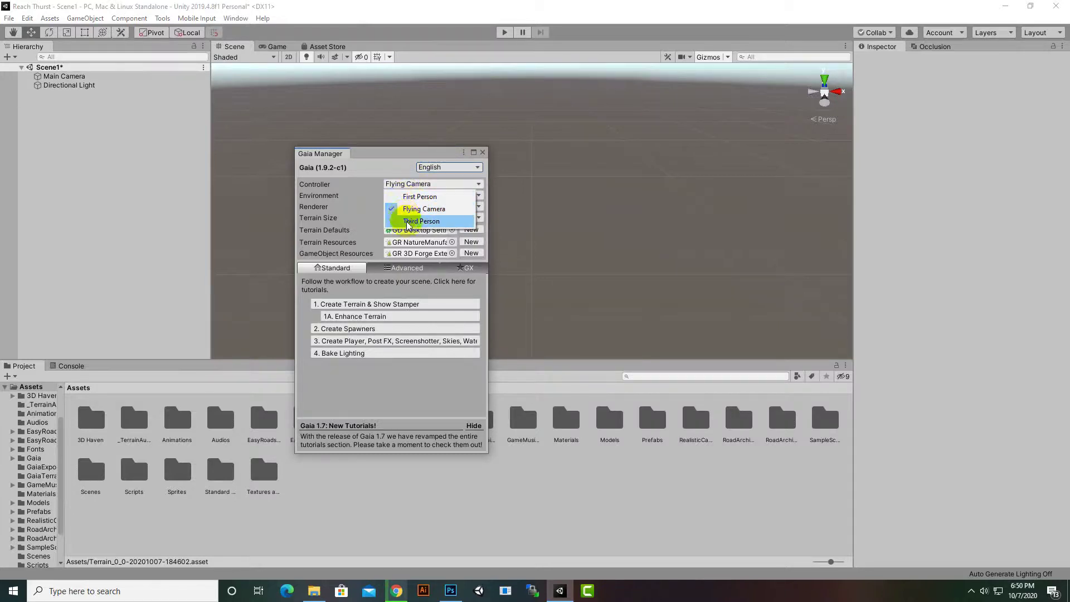
left_click(386, 159)
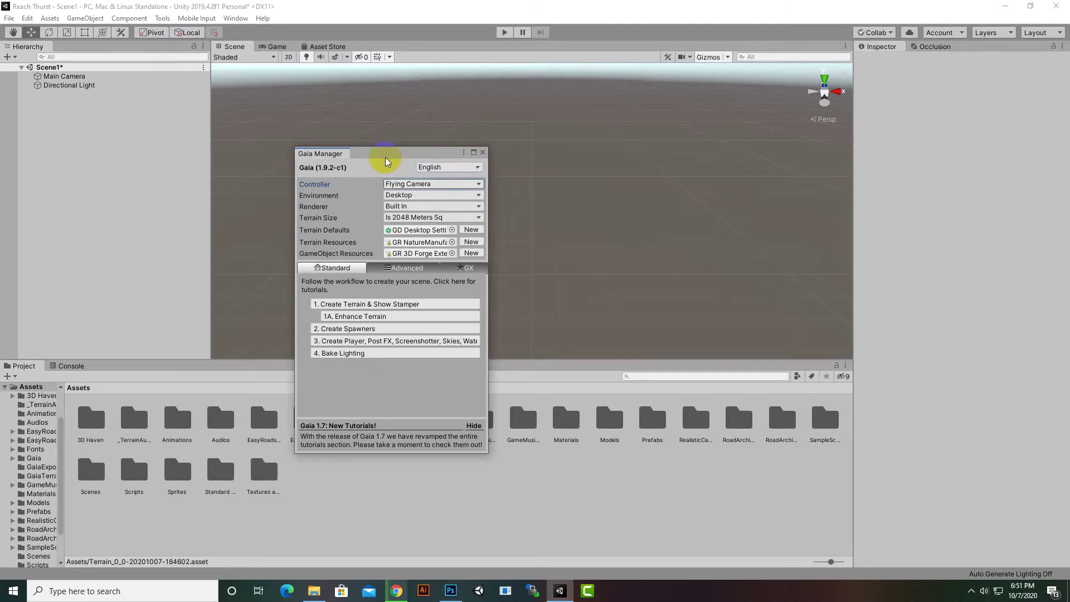
left_click(424, 197)
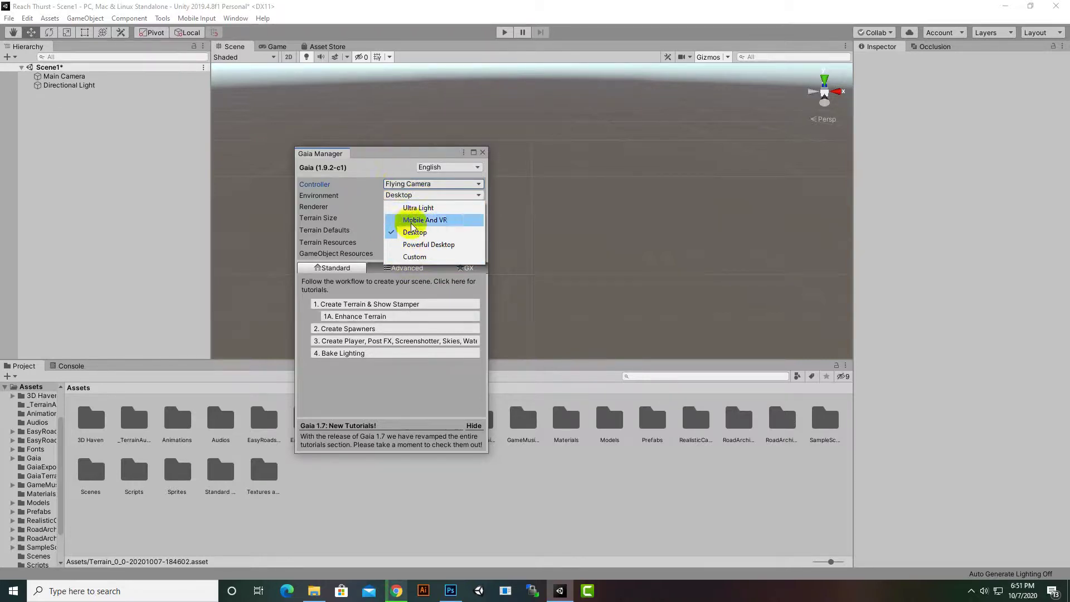
left_click(391, 163)
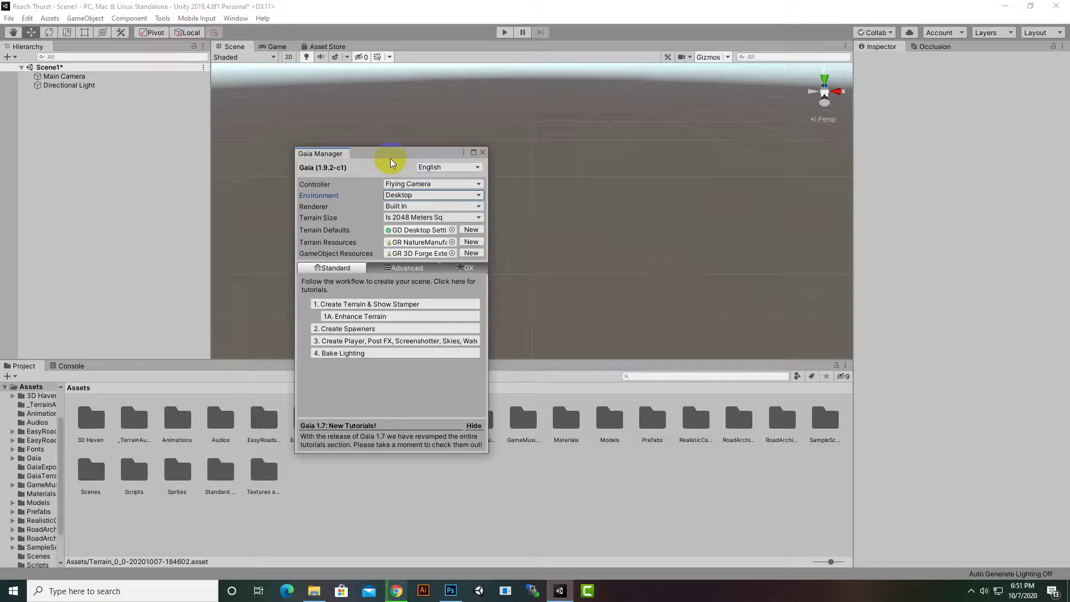
left_click(418, 206)
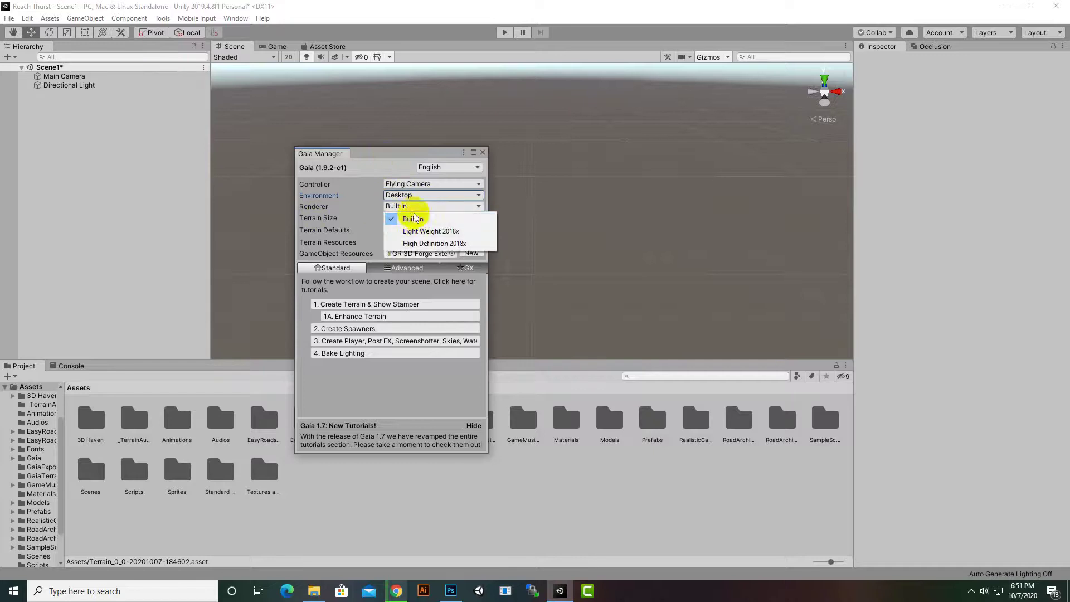
left_click(389, 161)
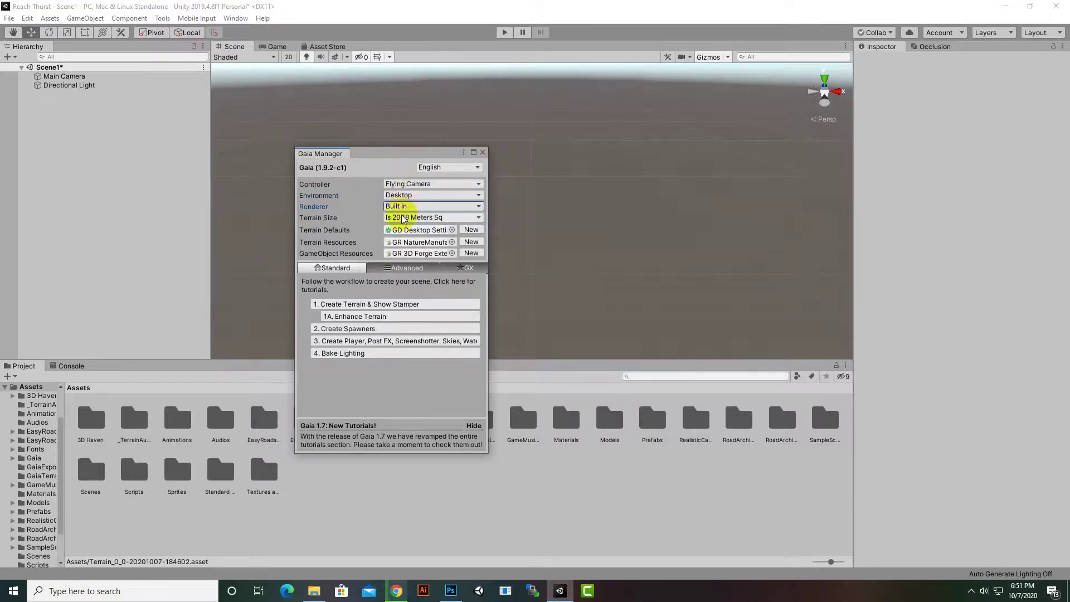
left_click(419, 218)
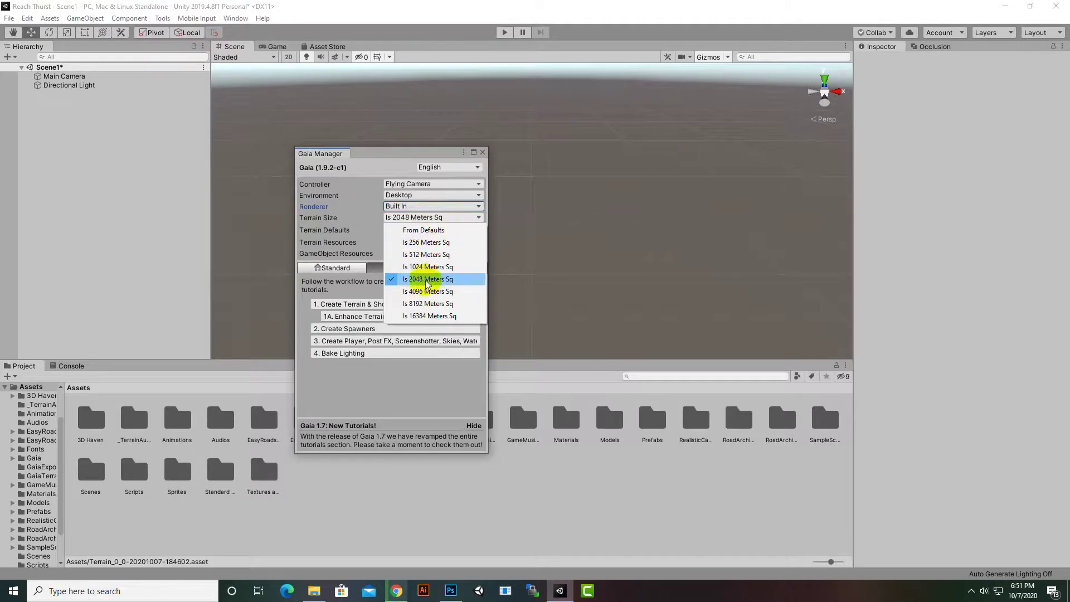
left_click(427, 152)
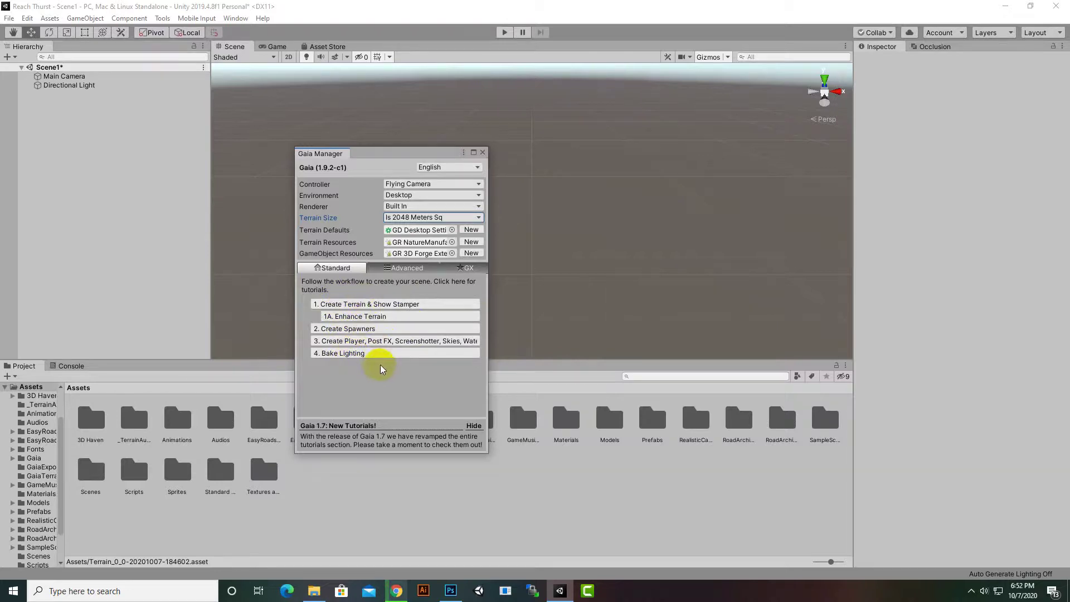
Examine Gaia's Advanced session, terrain and spawner tasks and the GX section, and return to the Standard workflow
left_click(414, 270)
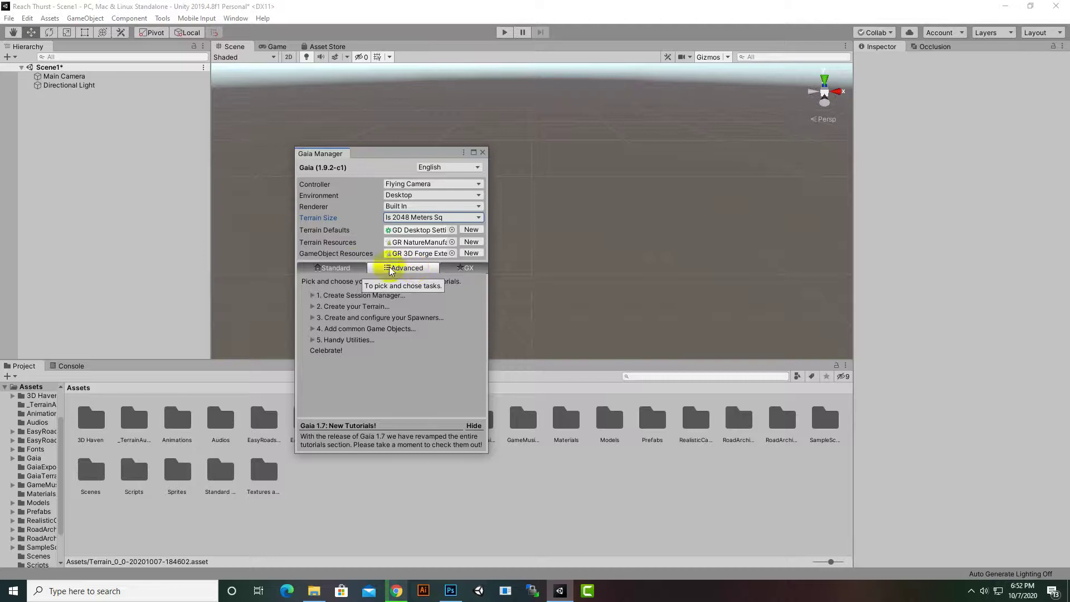
left_click(358, 268)
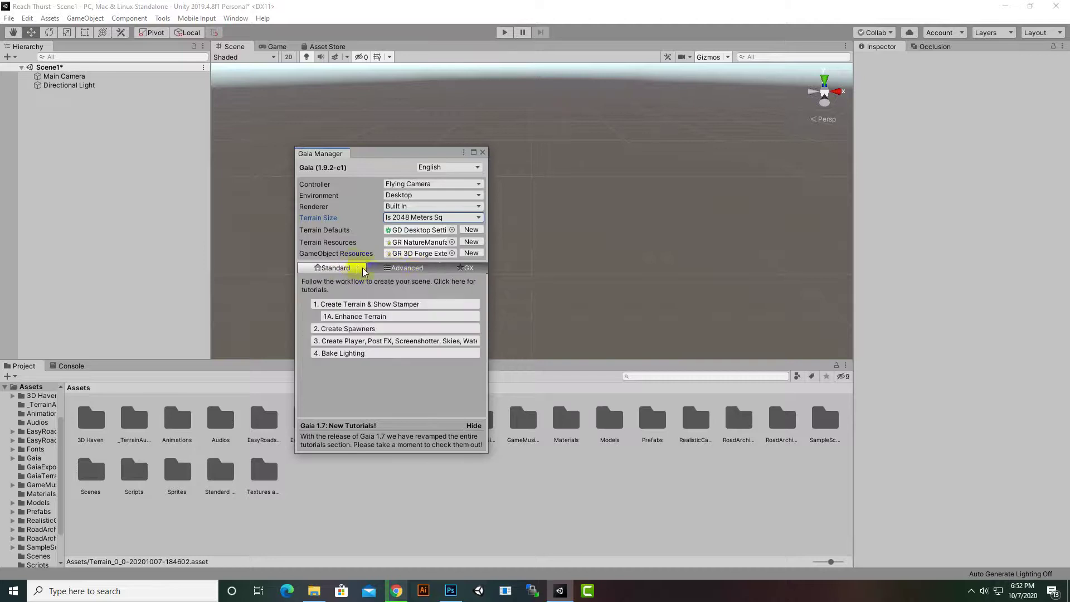
left_click(421, 271)
left_click(401, 268)
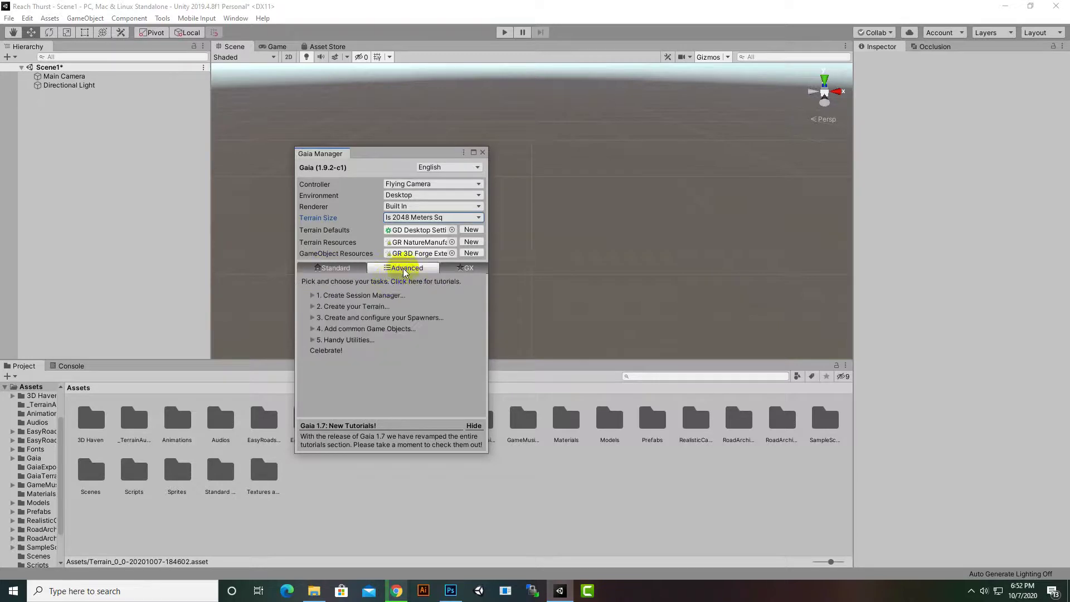
left_click(312, 296)
left_click(313, 323)
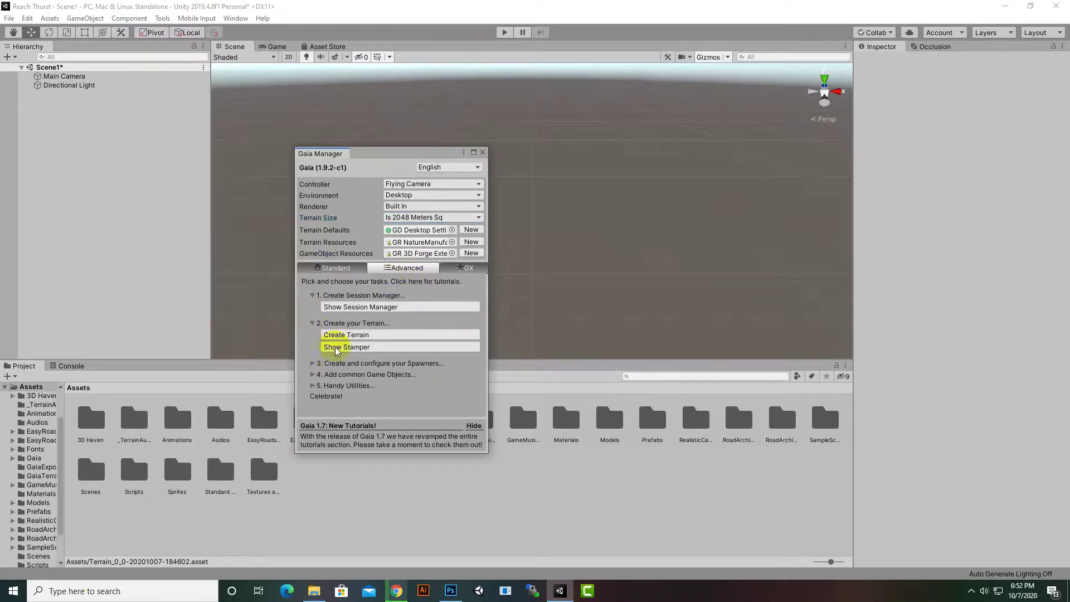
left_click(313, 364)
scroll(318, 379, "down", 2)
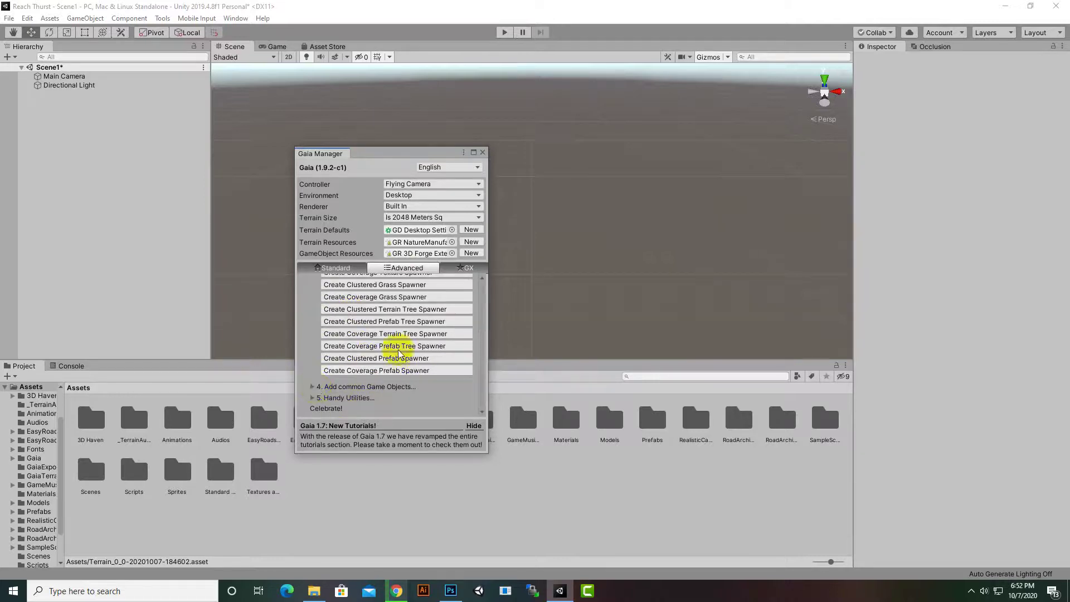
scroll(398, 342, "up", 3)
left_click(313, 363)
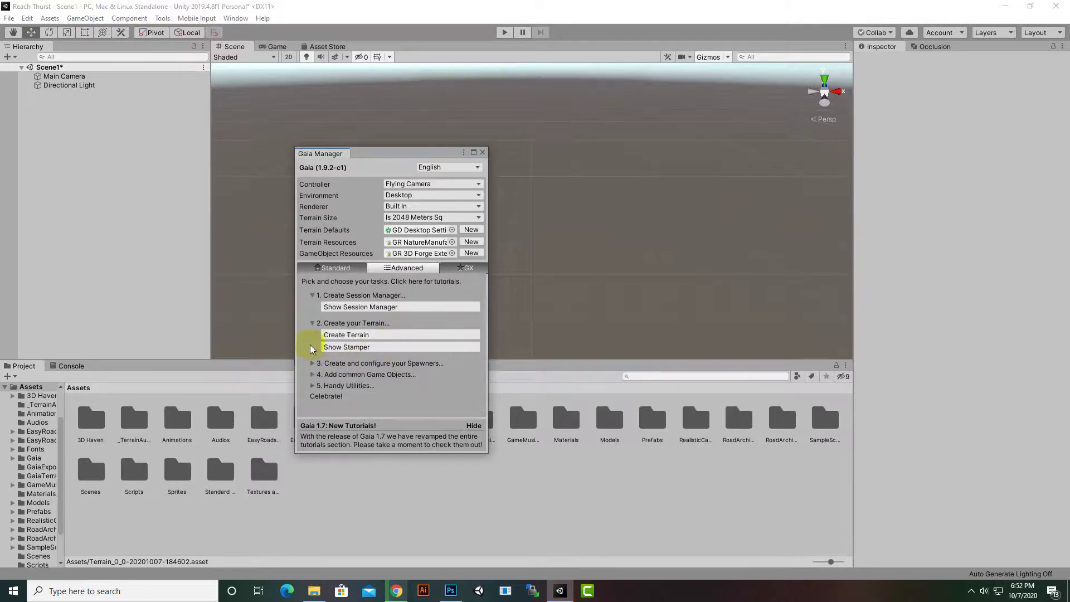
left_click(313, 323)
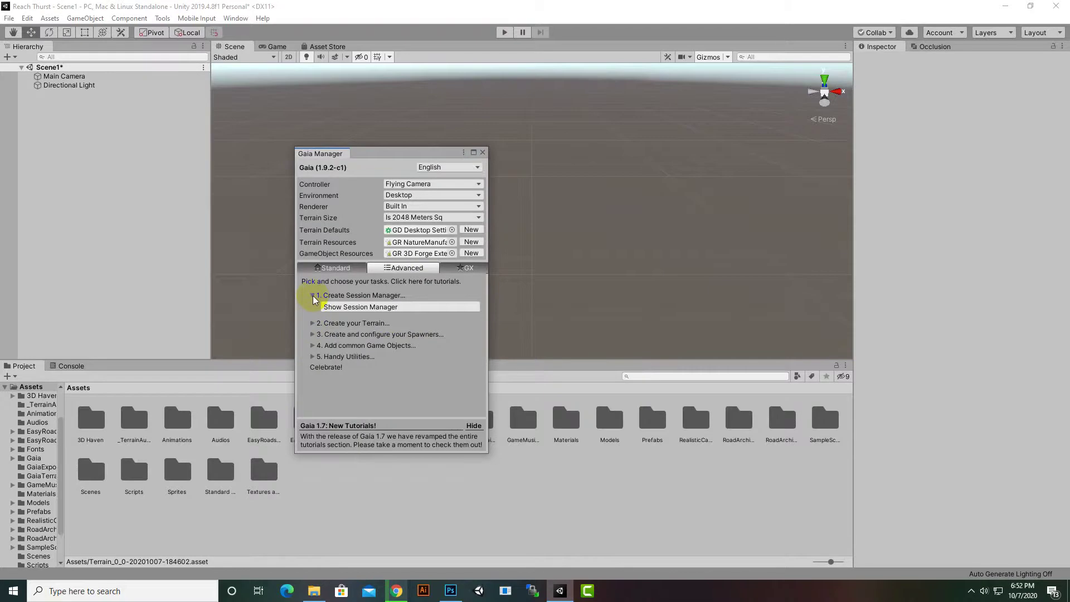
left_click(312, 296)
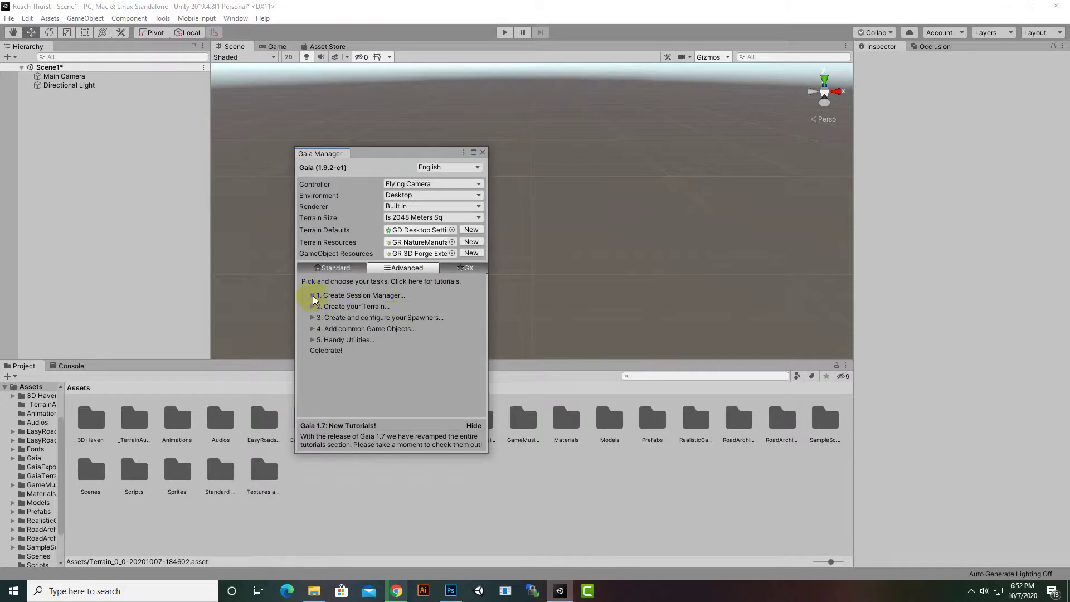
left_click(466, 268)
left_click(341, 269)
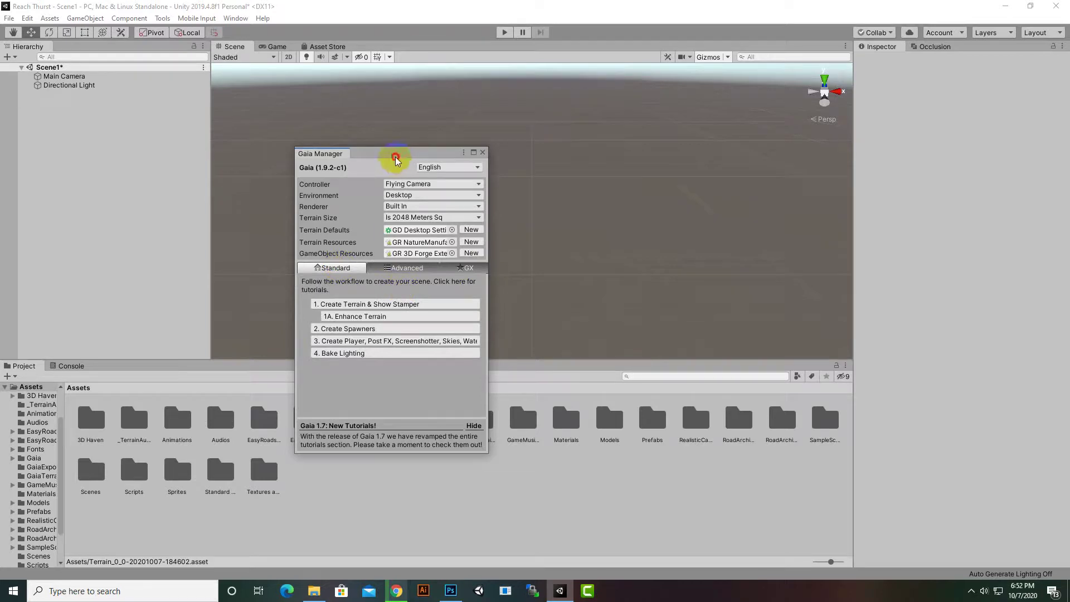
Create the 2048-metre-square Gaia terrain with its Stamper, and move the Gaia Manager aside to uncover the terrain
left_click_drag(396, 156, 374, 158)
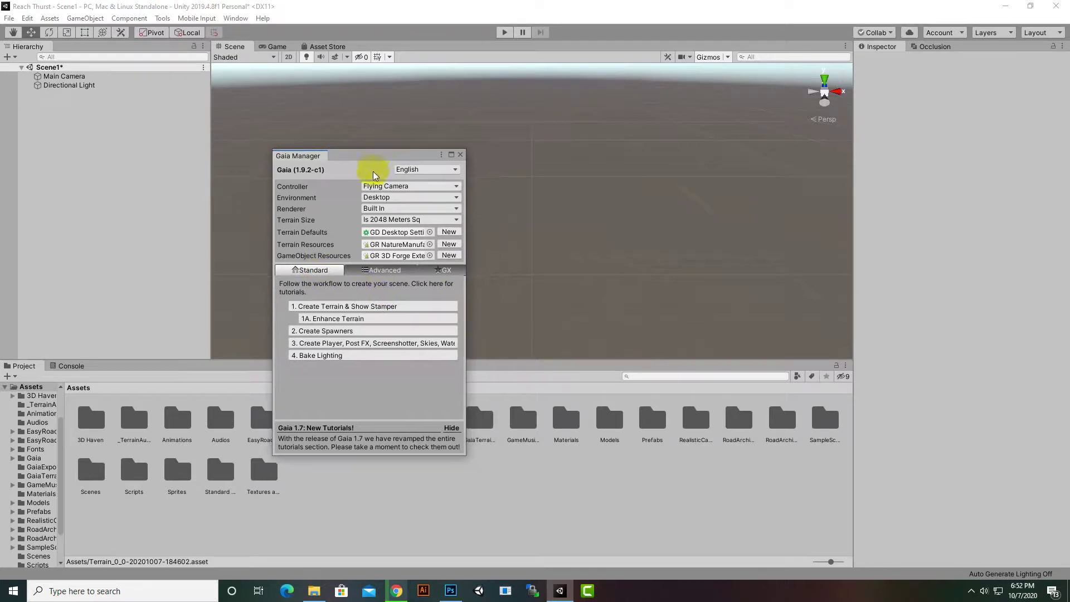
left_click(373, 308)
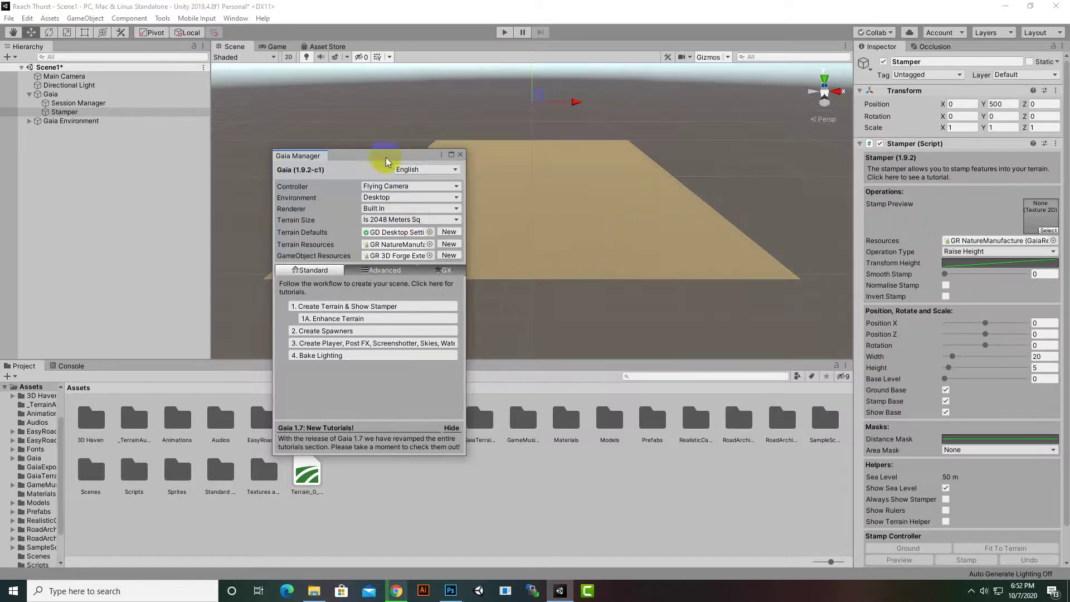
left_click_drag(386, 157, 245, 176)
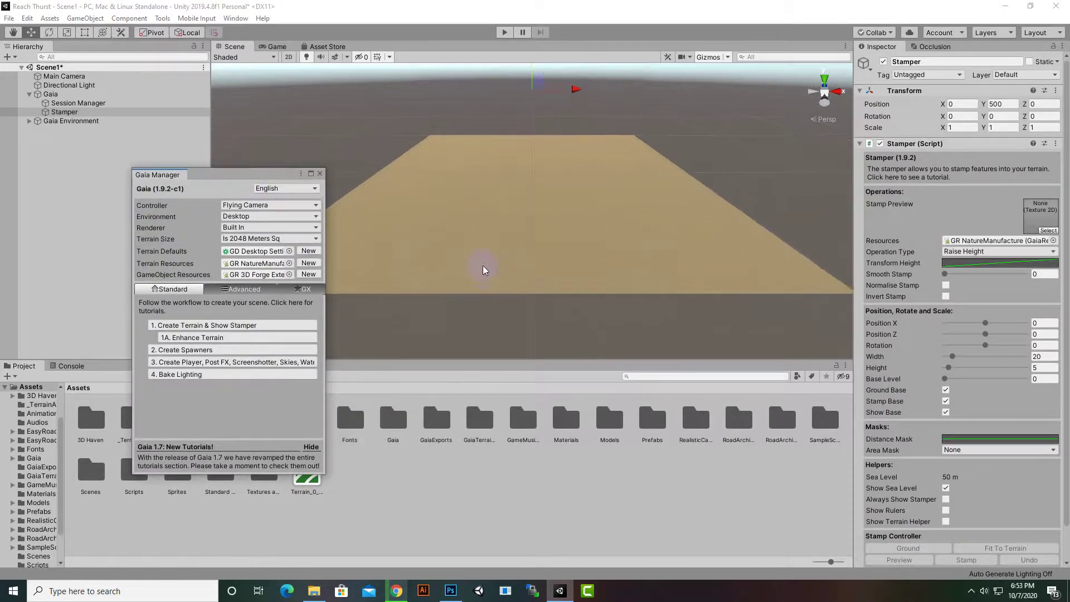
middle_click_drag(483, 267, 507, 239)
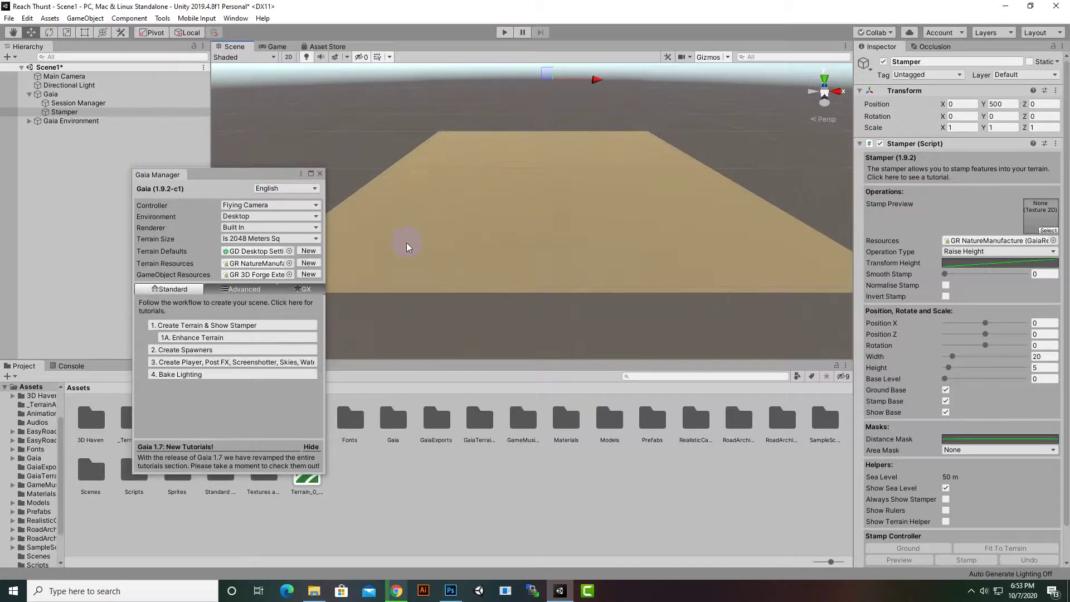
Inspect the Gaia, Session Manager and Stamper objects in the scene, repositioning the Gaia Manager window as needed
left_click_drag(256, 174, 612, 85)
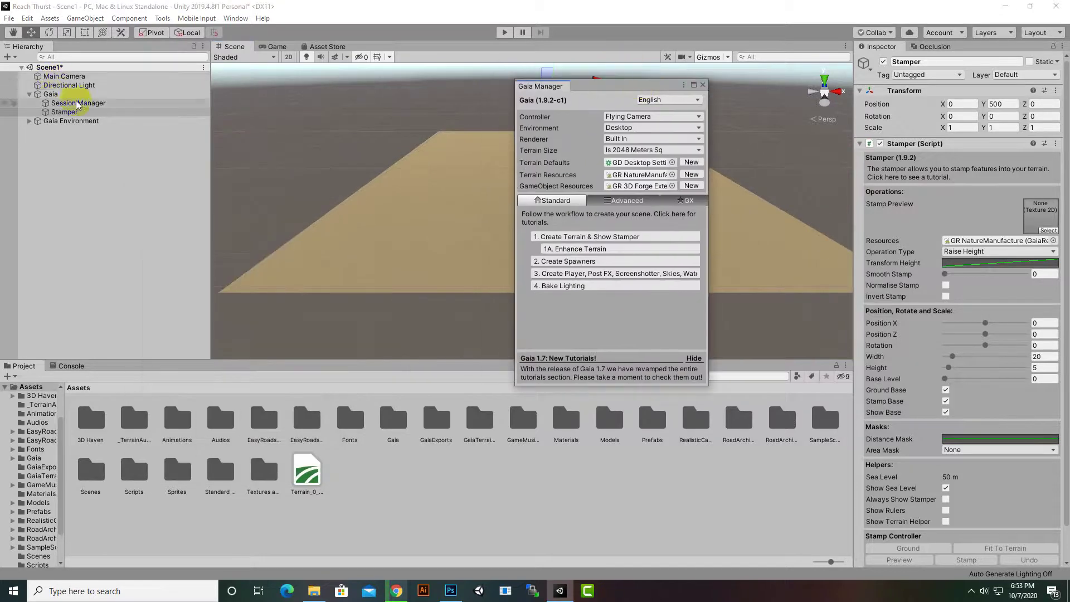
left_click(50, 94)
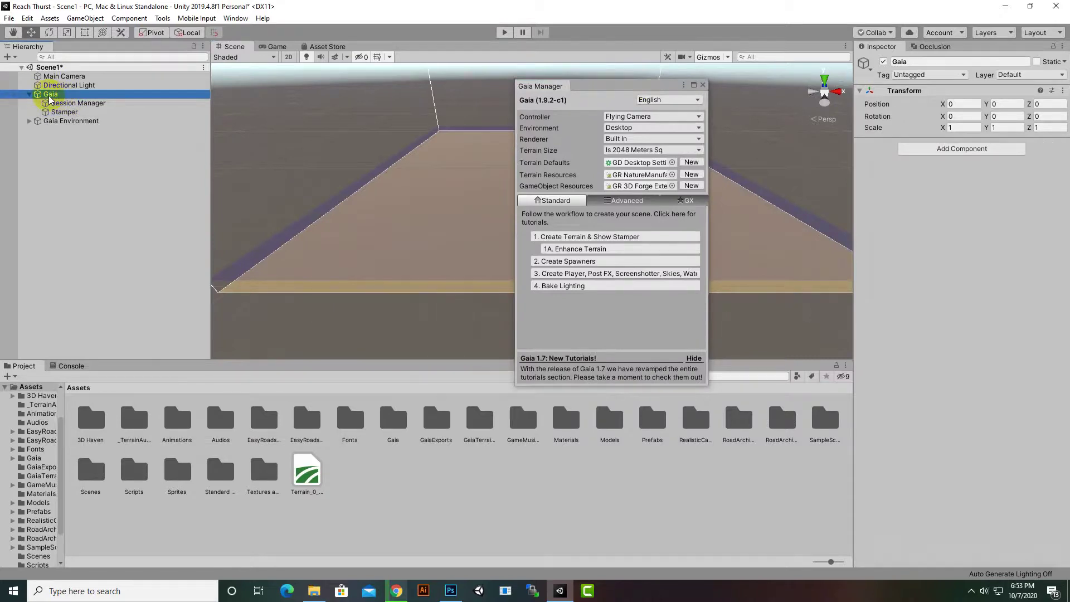
left_click(51, 104)
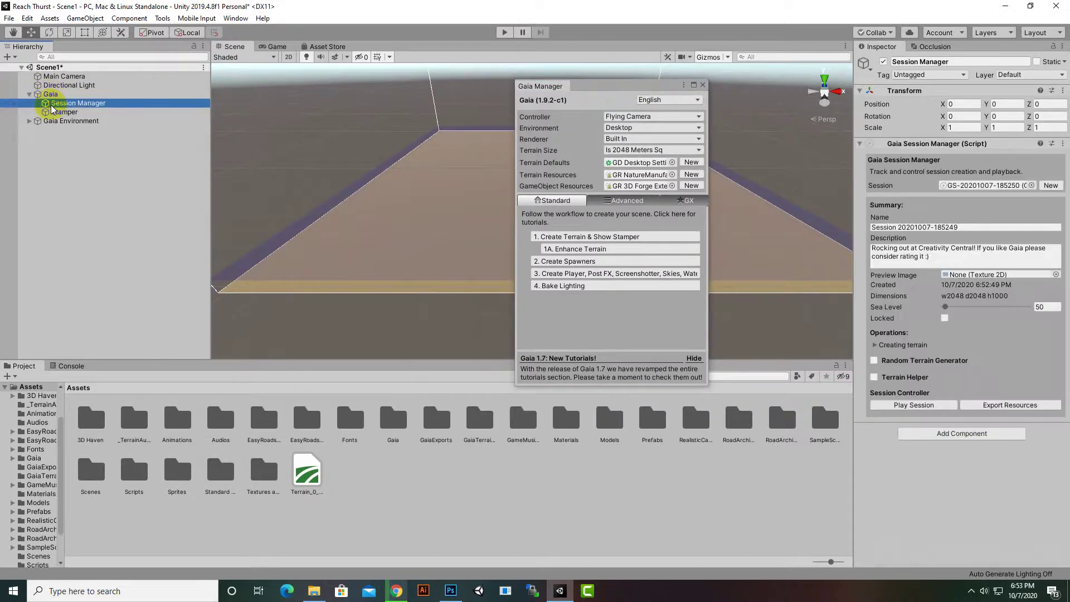
left_click(56, 112)
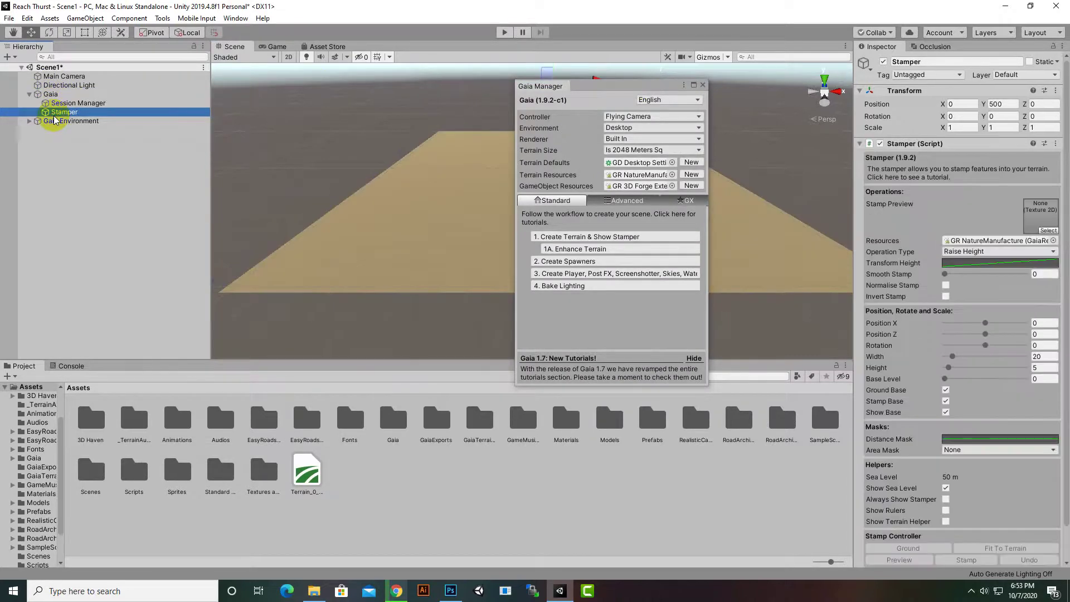
left_click_drag(586, 89, 200, 162)
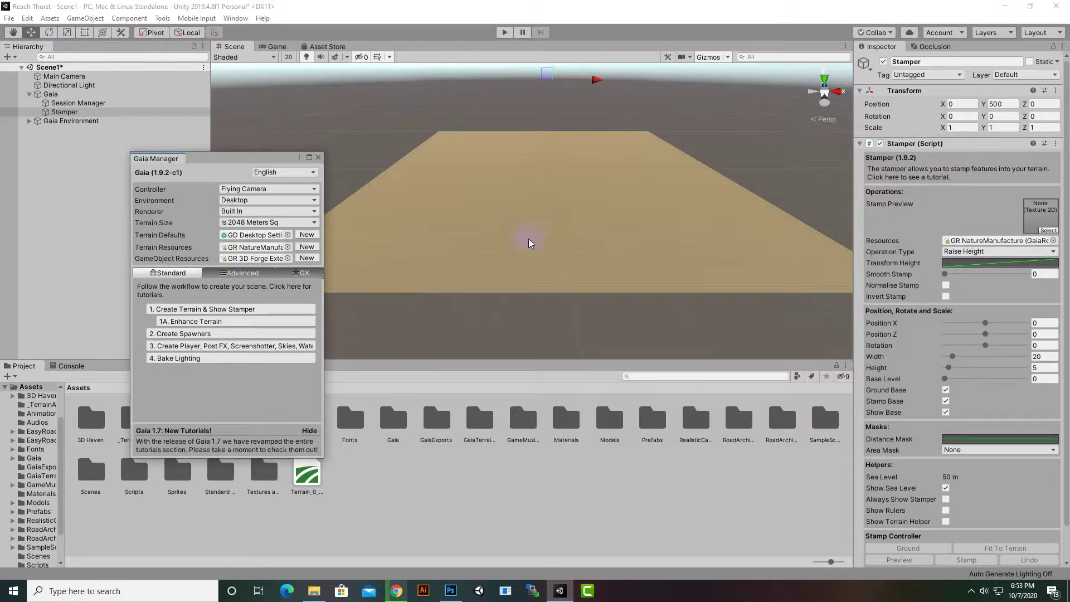
left_click_drag(262, 161, 282, 95)
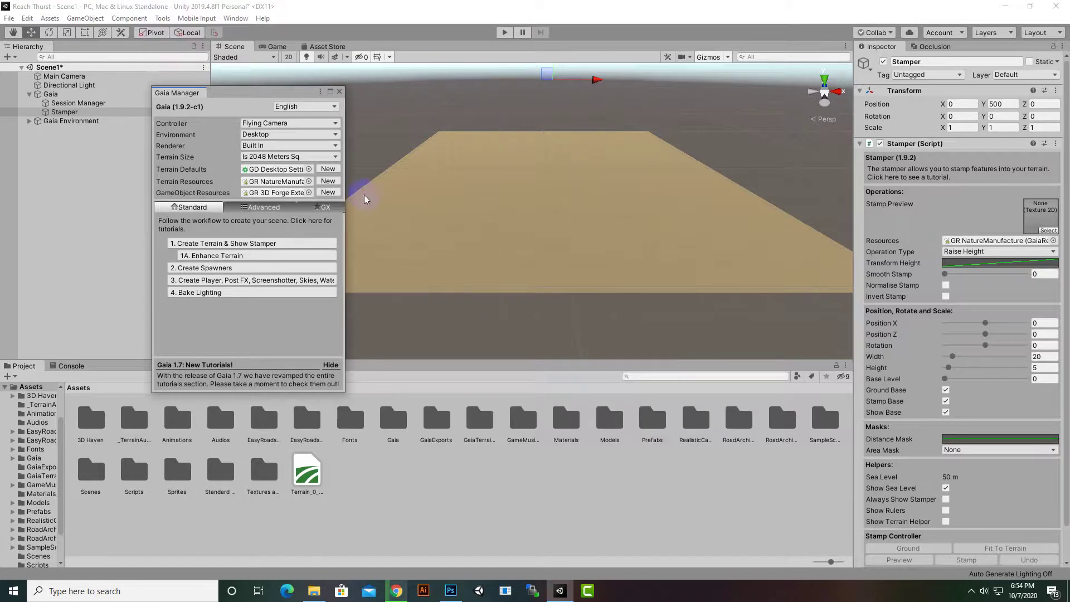
Browse Gaia's Stamps assets, look through the Islands stamps, and open the Hills folder
left_click(69, 112)
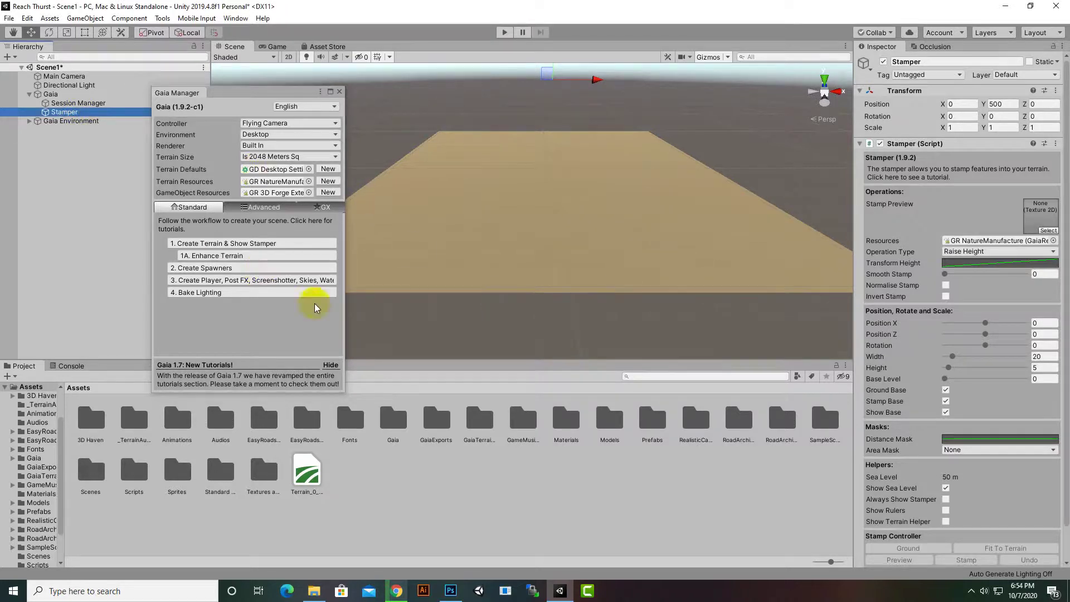
double_click(392, 420)
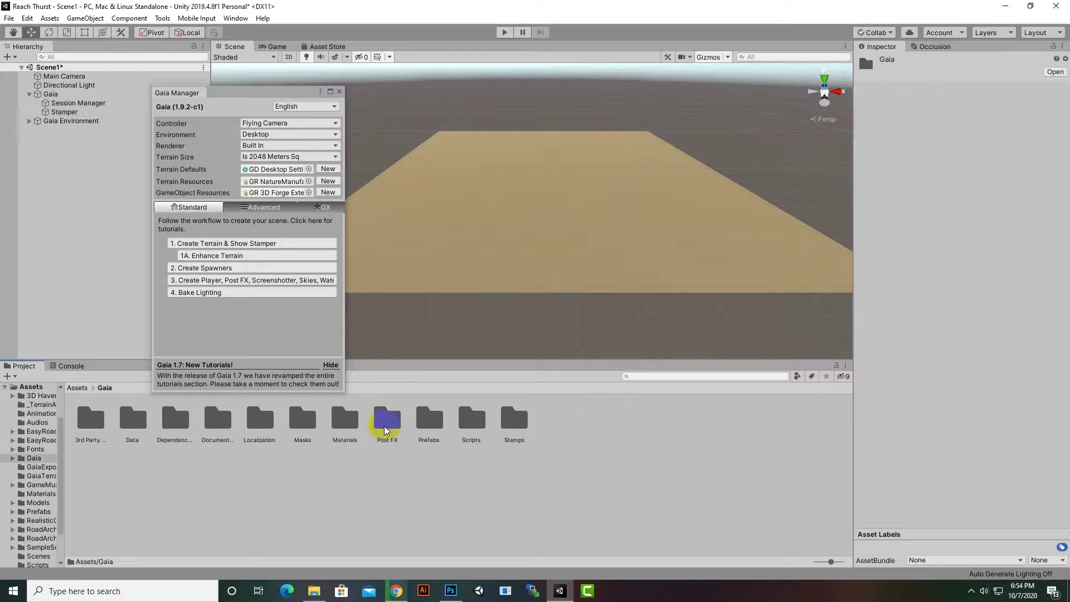
double_click(513, 425)
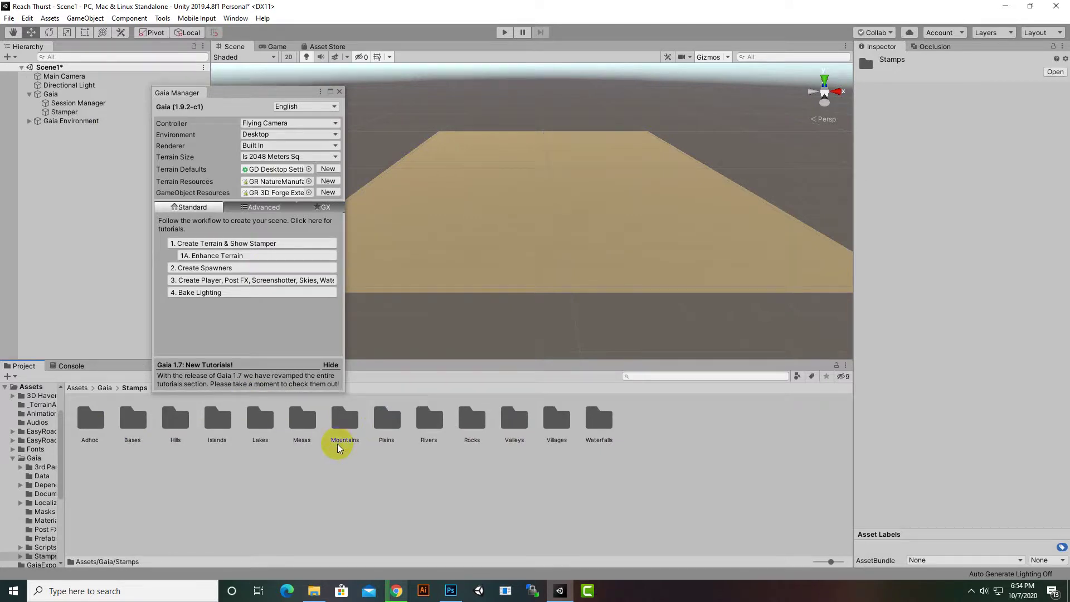
double_click(217, 433)
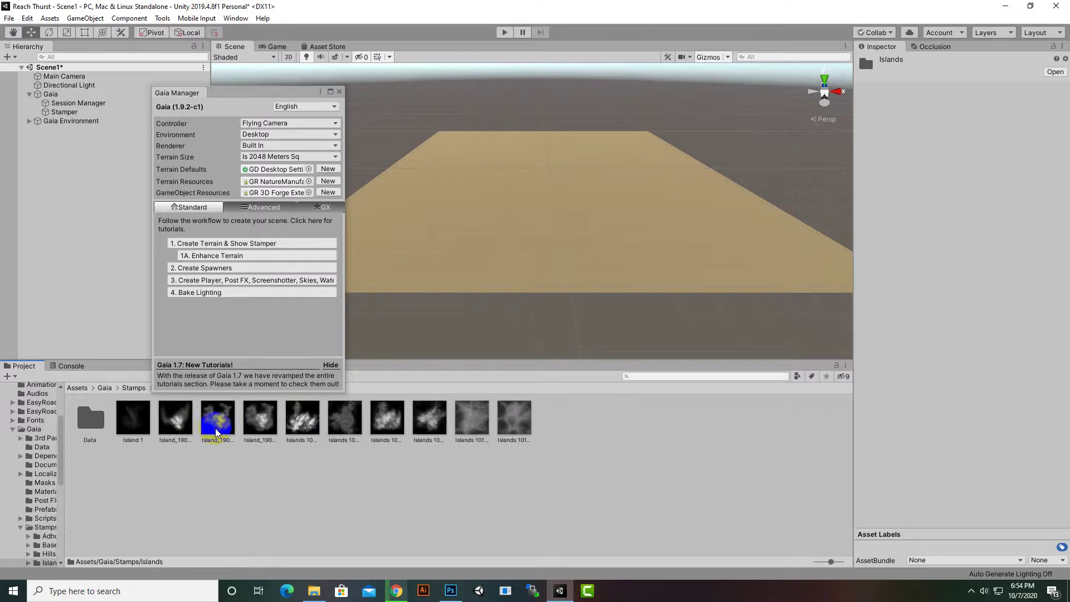
left_click(135, 389)
double_click(175, 418)
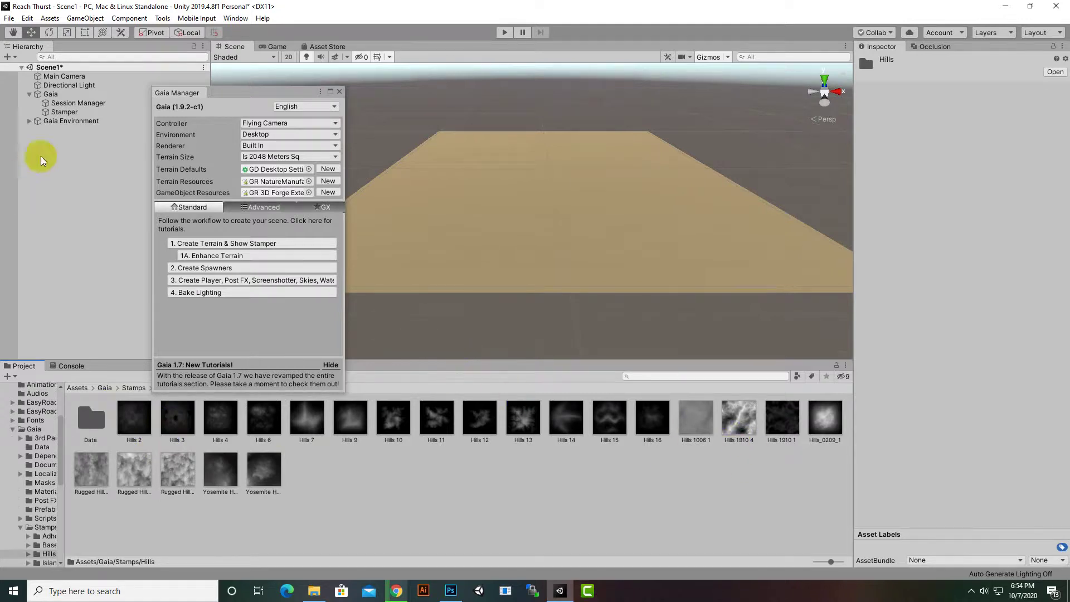
Assign the Hills 1810 4 stamp to the Stamper's Stamp Preview and inspect the previewed landscape over the terrain
left_click(78, 112)
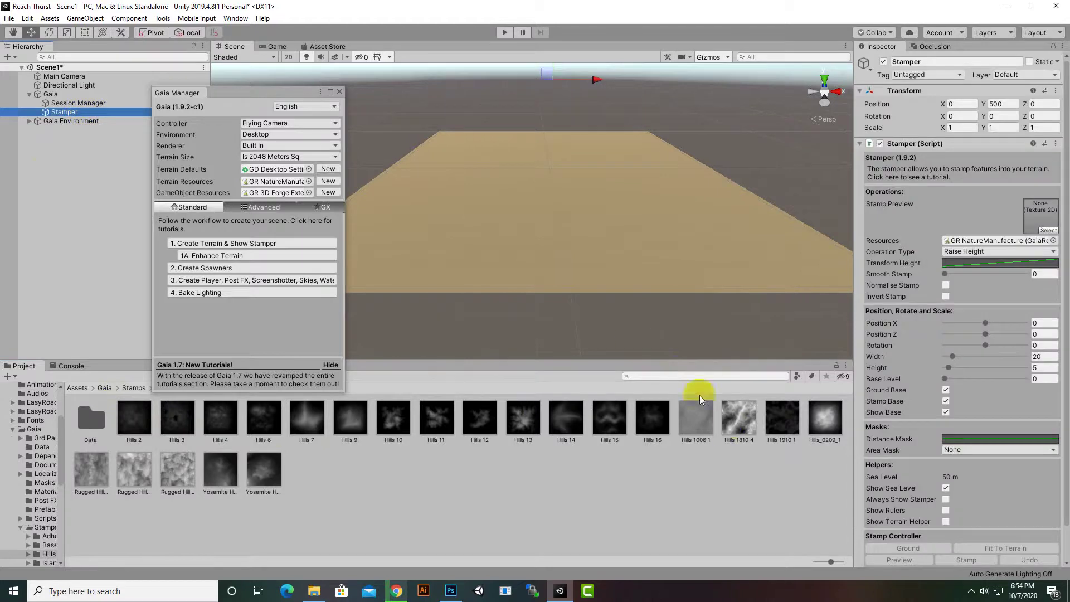
left_click_drag(739, 422, 1037, 222)
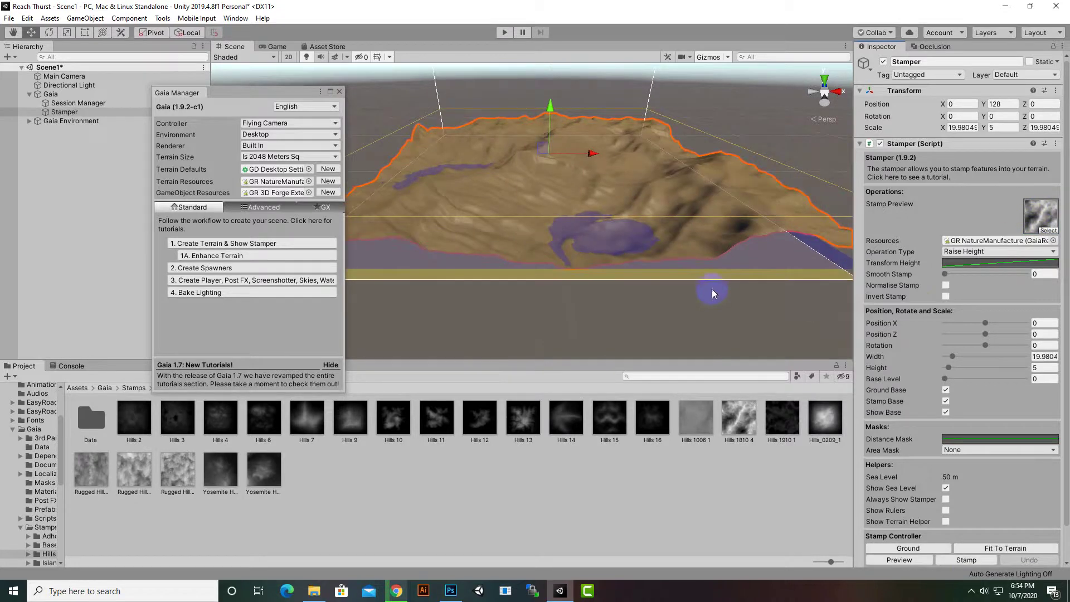
middle_click_drag(656, 286, 704, 167)
scroll(704, 167, "up", 5)
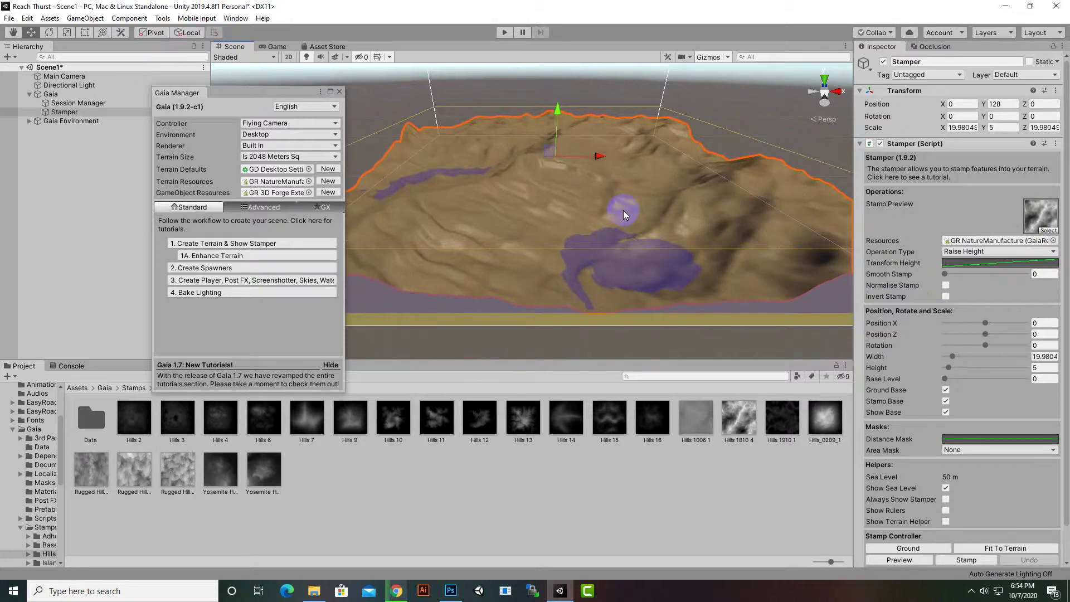
middle_click_drag(624, 210, 612, 219)
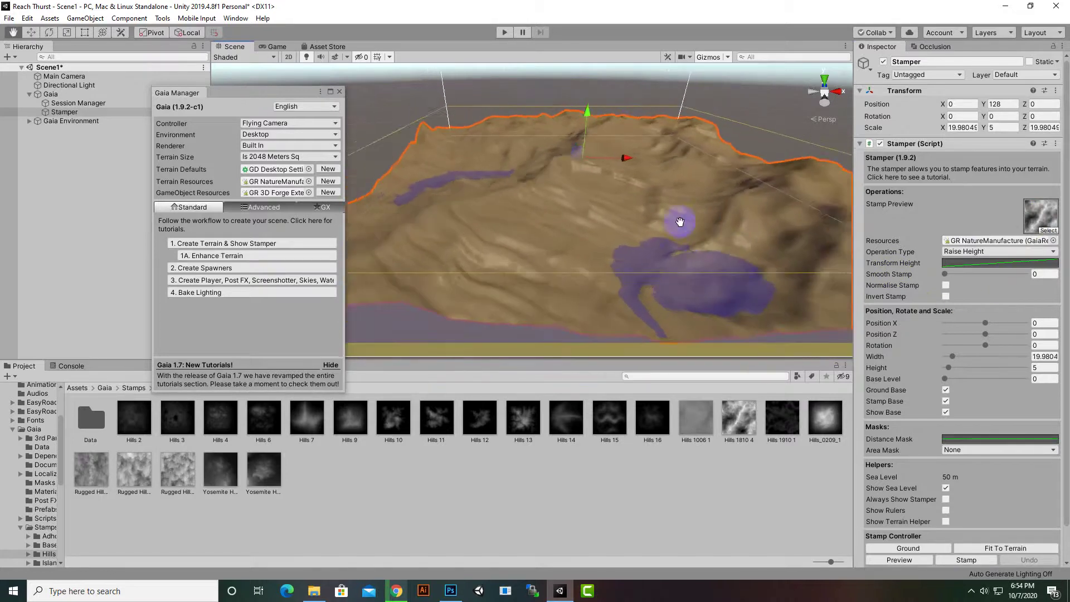
middle_click_drag(681, 223, 681, 303)
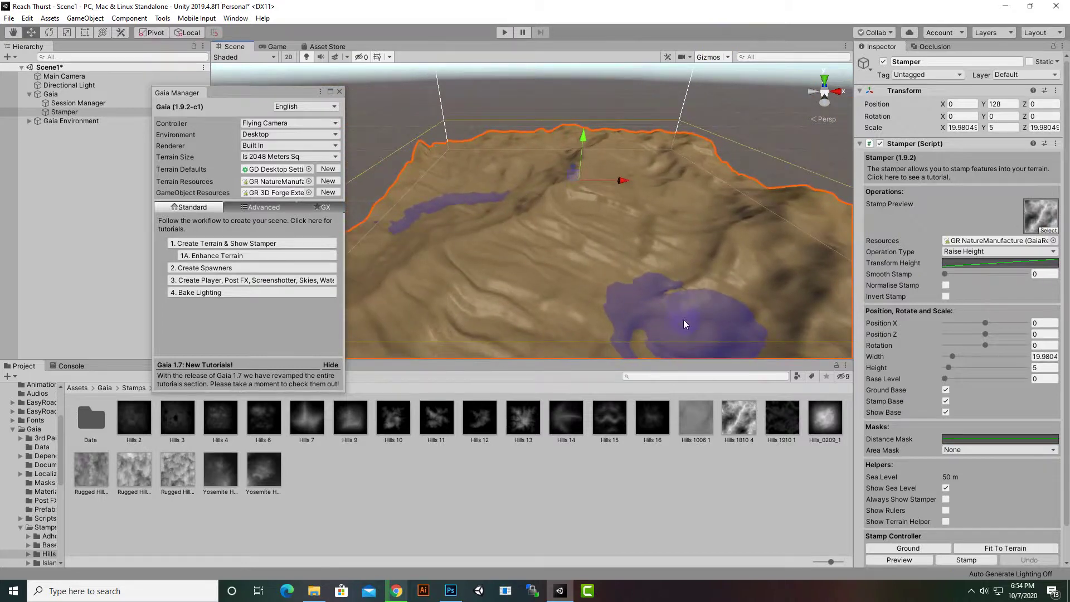
middle_click_drag(624, 247, 658, 284)
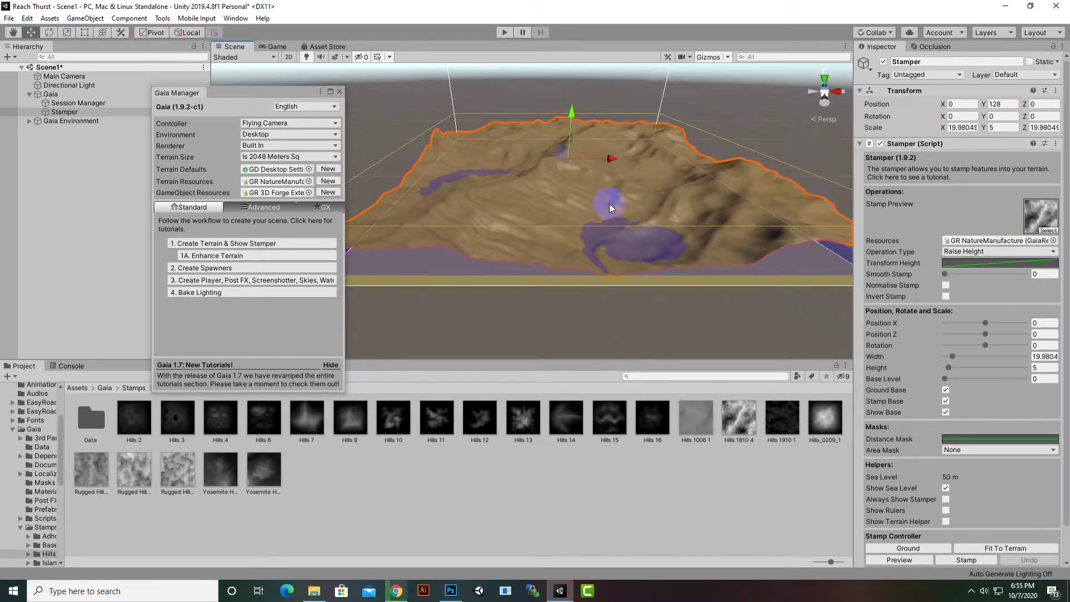
Stamp the previewed hills onto the terrain and inspect the resulting relief up close
scroll(971, 436, "down", 2)
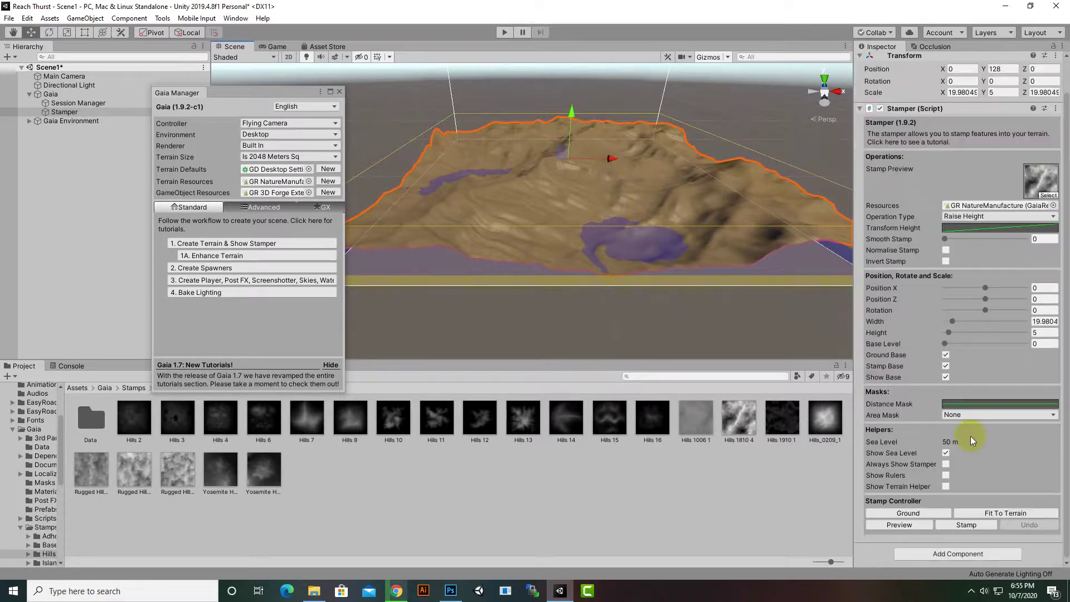
left_click(966, 526)
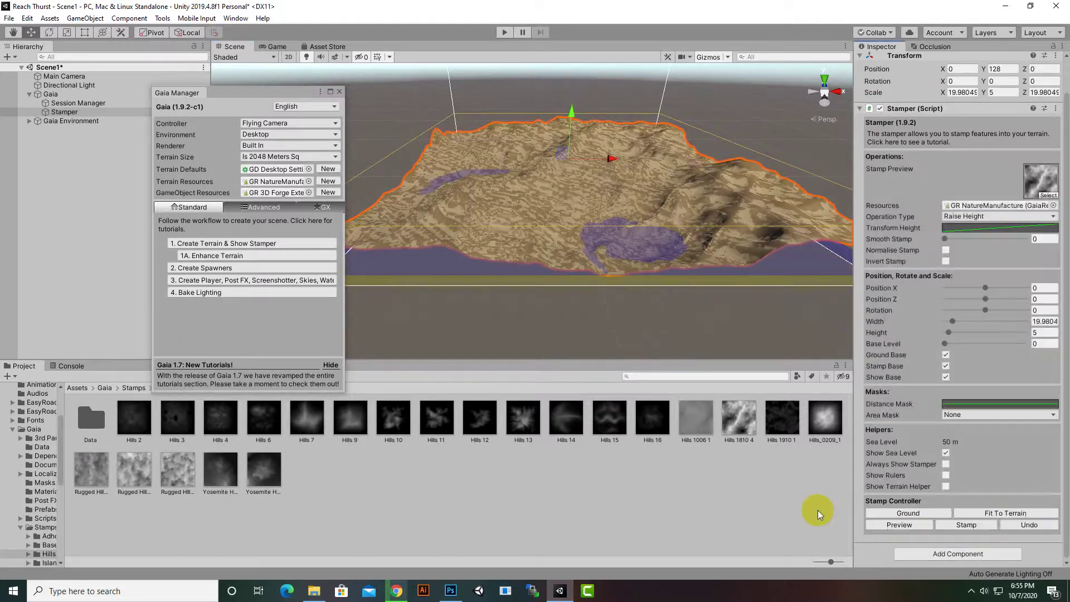
scroll(581, 286, "up", 5)
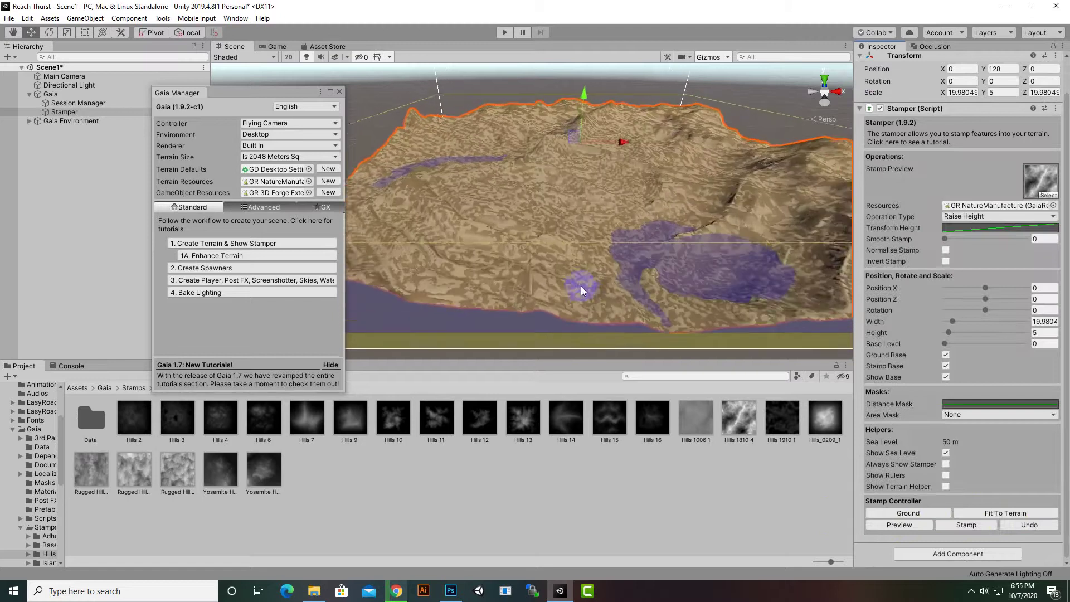
middle_click_drag(581, 286, 775, 286)
scroll(704, 291, "up", 5)
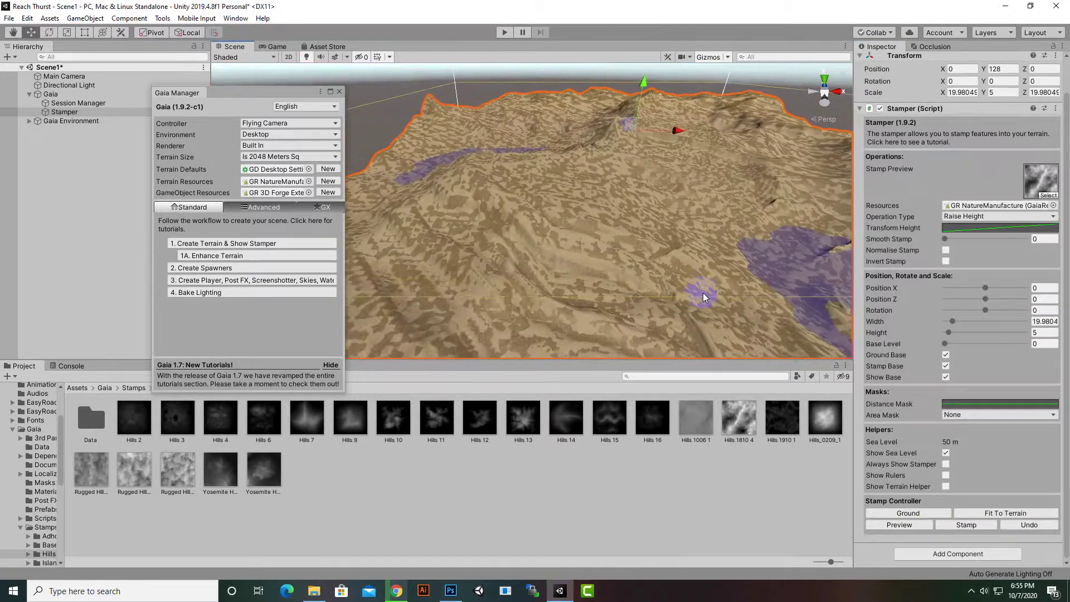
scroll(705, 293, "up", 4)
middle_click_drag(706, 295, 496, 301)
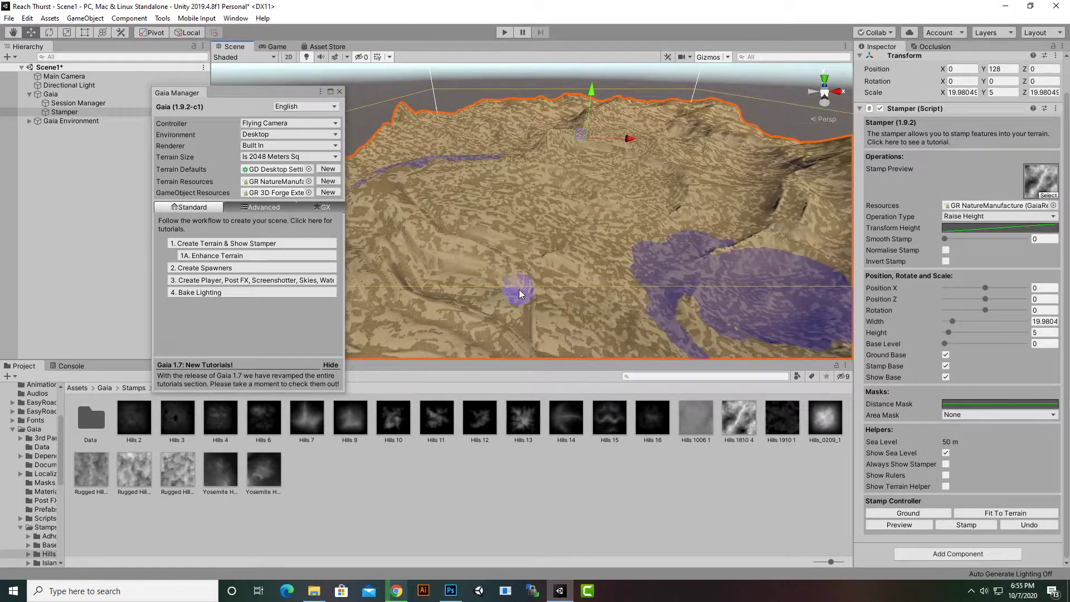
scroll(524, 291, "down", 3)
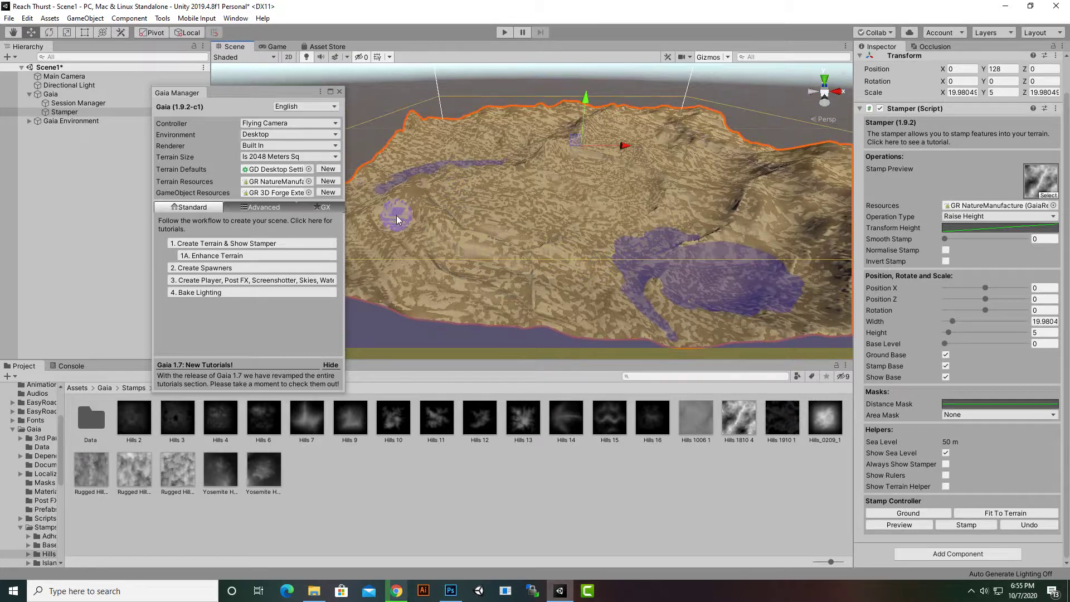
Create Gaia's spawners for the terrain and move the Gaia Manager window clear of the hierarchy
left_click(219, 268)
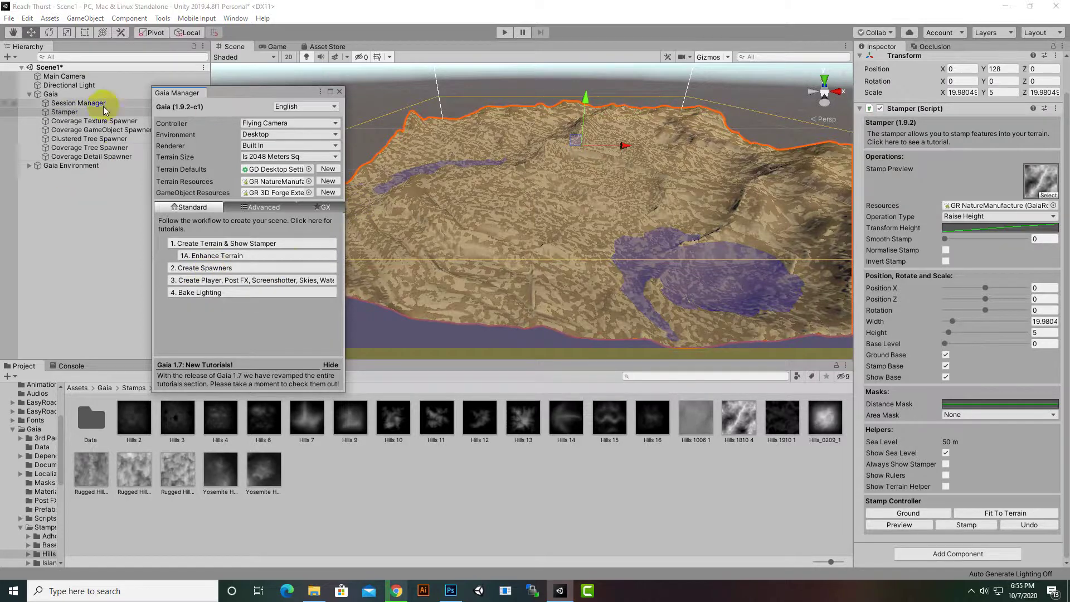
left_click_drag(233, 95, 98, 358)
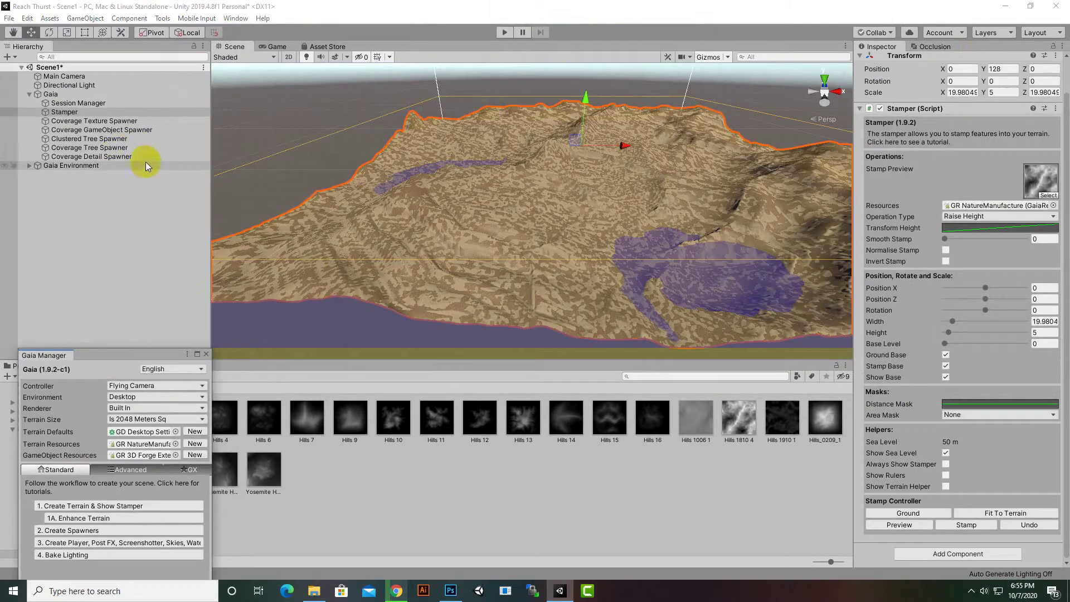
Examine the Coverage Texture Spawner's settings and its T_Ground_Sand_02_A_Sm, T_ground_grass_01_A_SM and T_ground_rock_02_A_SM rules
left_click(107, 121)
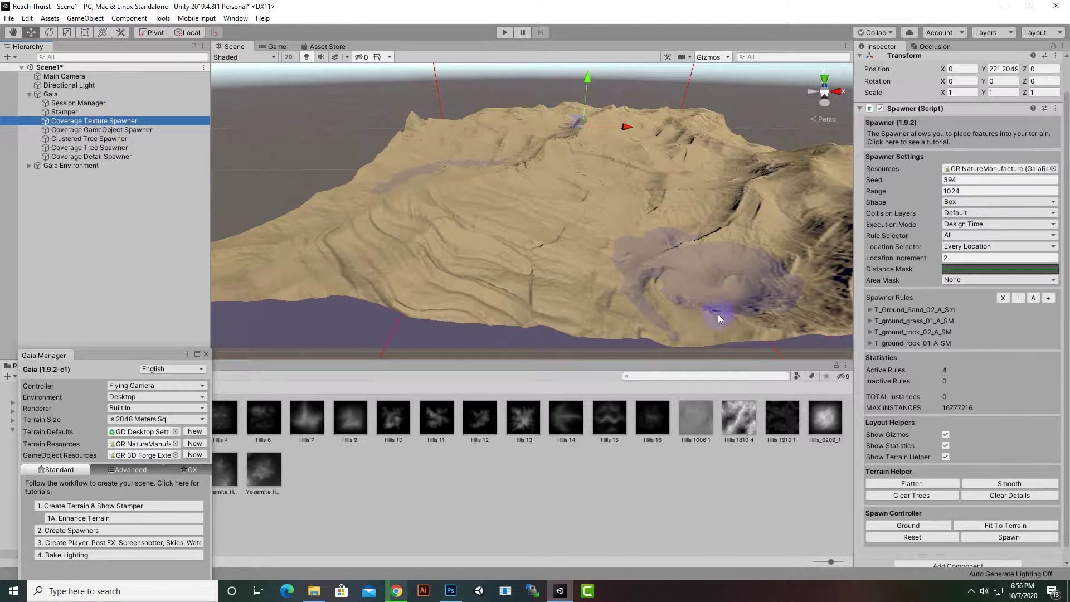
scroll(944, 309, "up", 2)
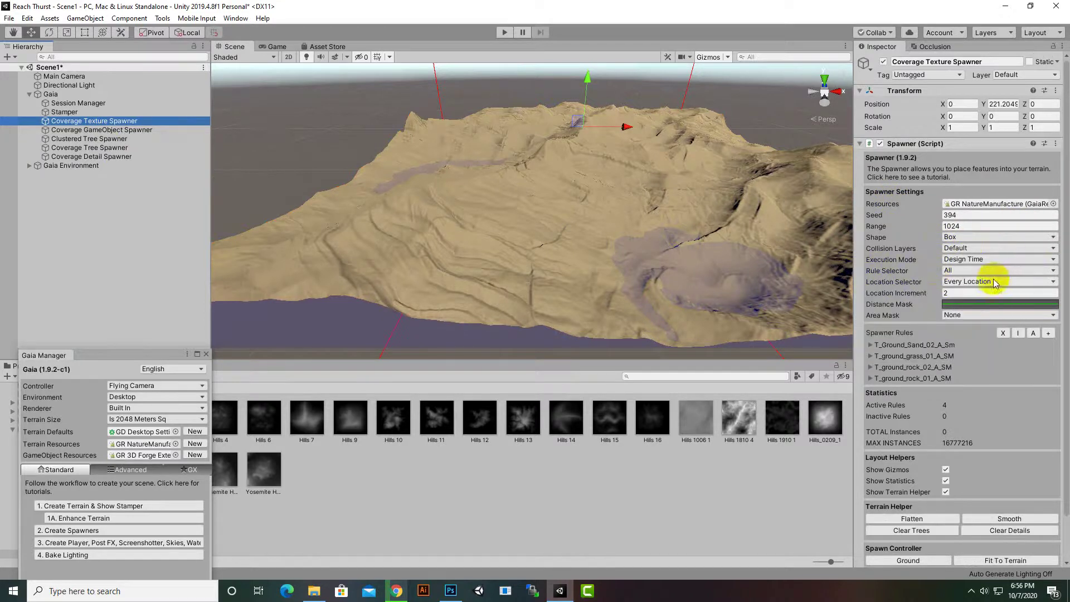
left_click(870, 345)
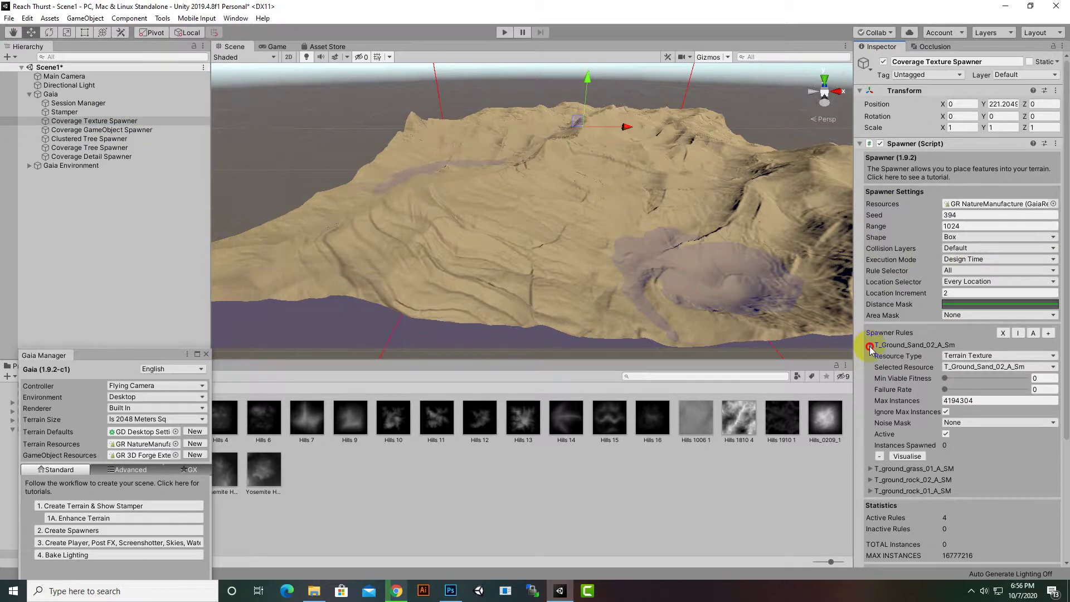
left_click(871, 345)
left_click(870, 345)
left_click(870, 345)
left_click(870, 356)
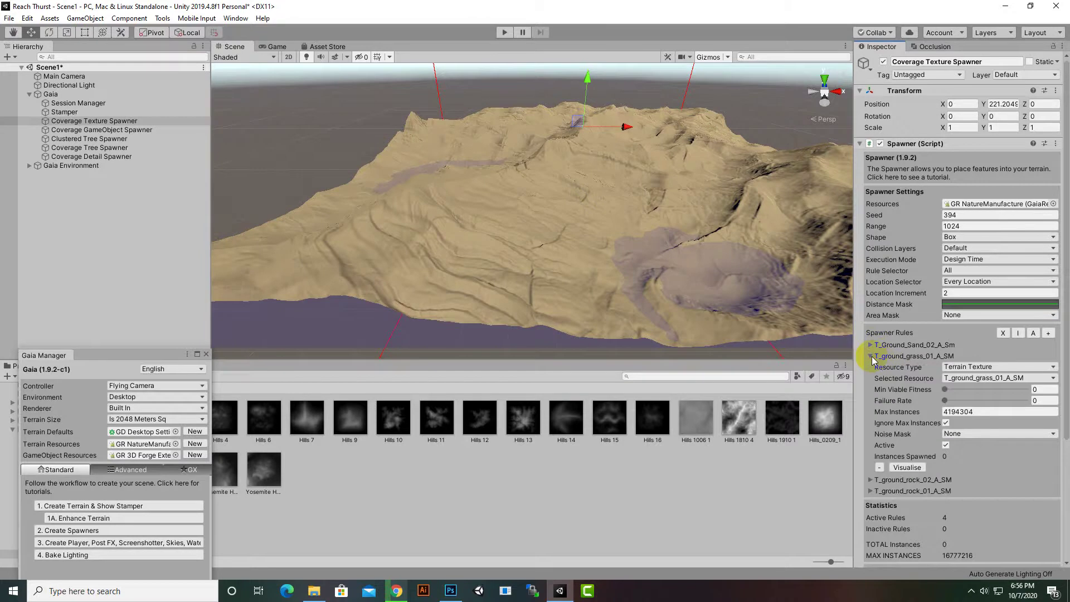
left_click(870, 356)
left_click(871, 367)
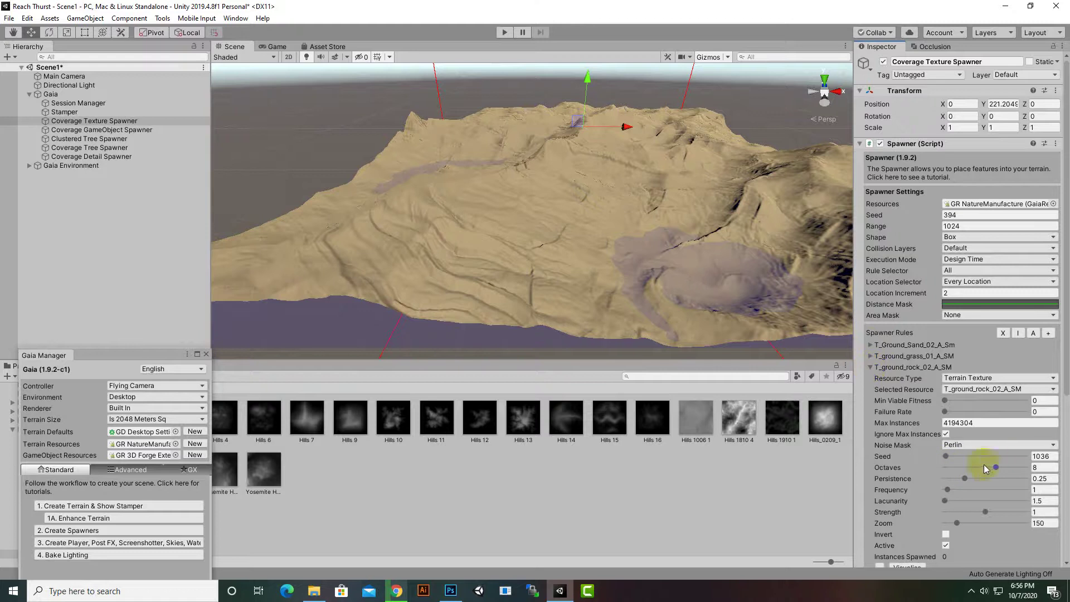
scroll(985, 464, "down", 5)
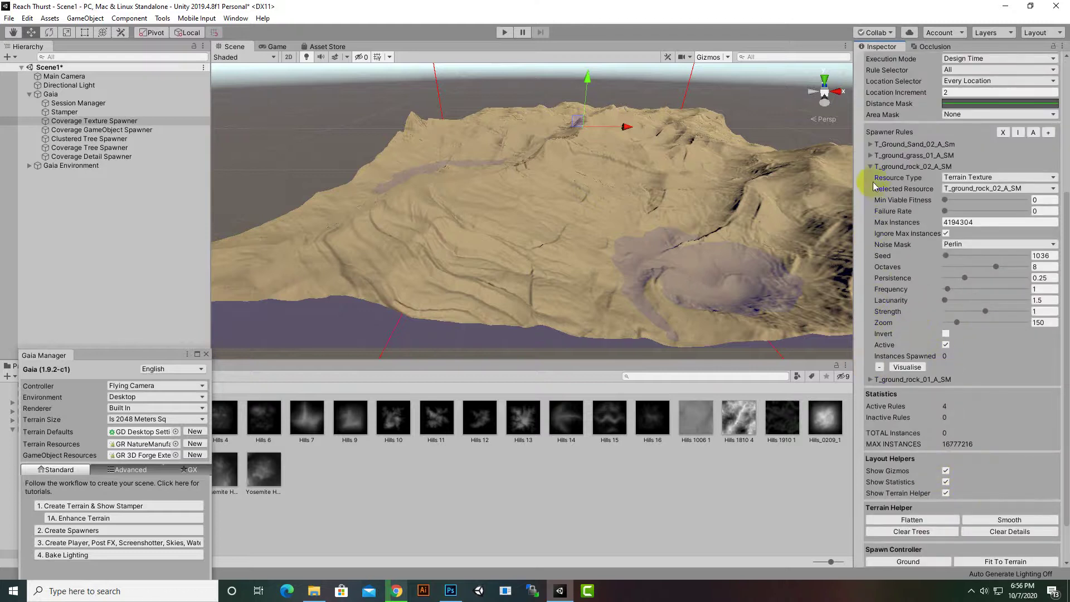
left_click(871, 166)
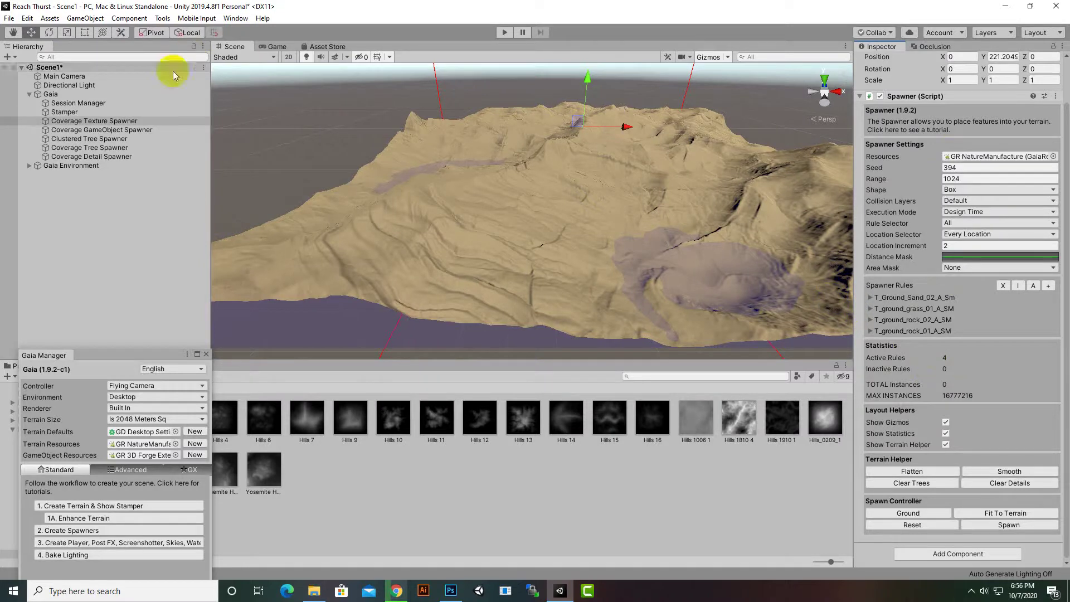
Spawn the ground textures across the terrain with the Coverage Texture Spawner and view the textured landscape
left_click(114, 125)
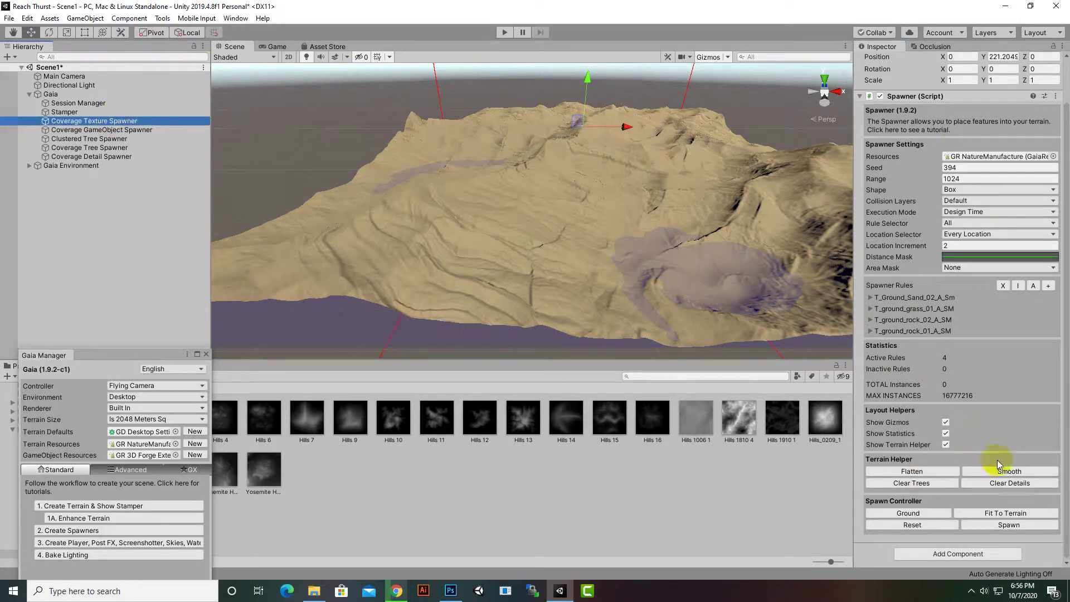
left_click(994, 525)
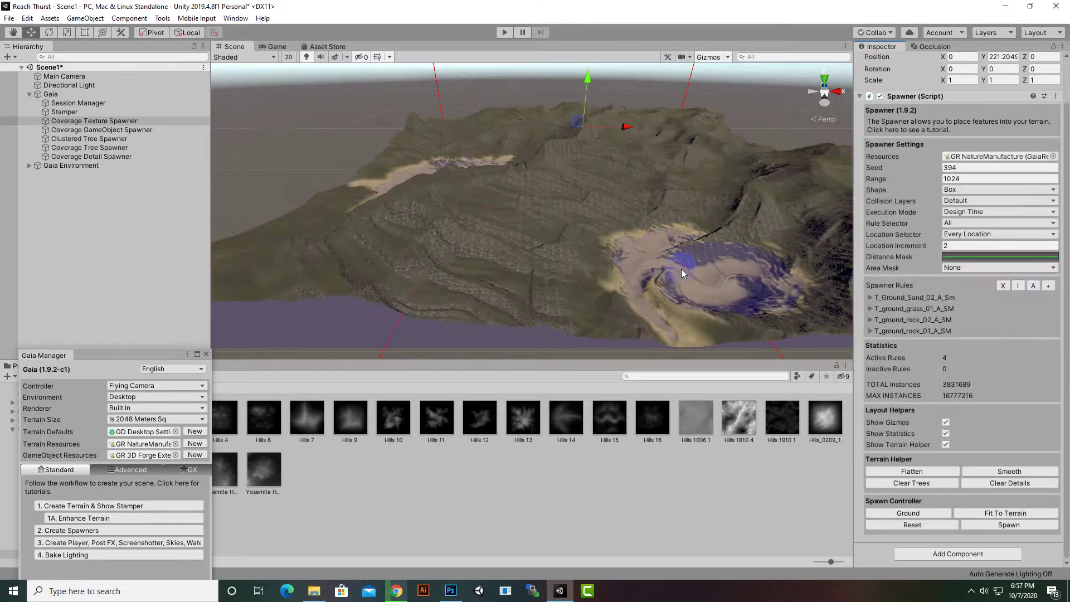
scroll(680, 265, "up", 5)
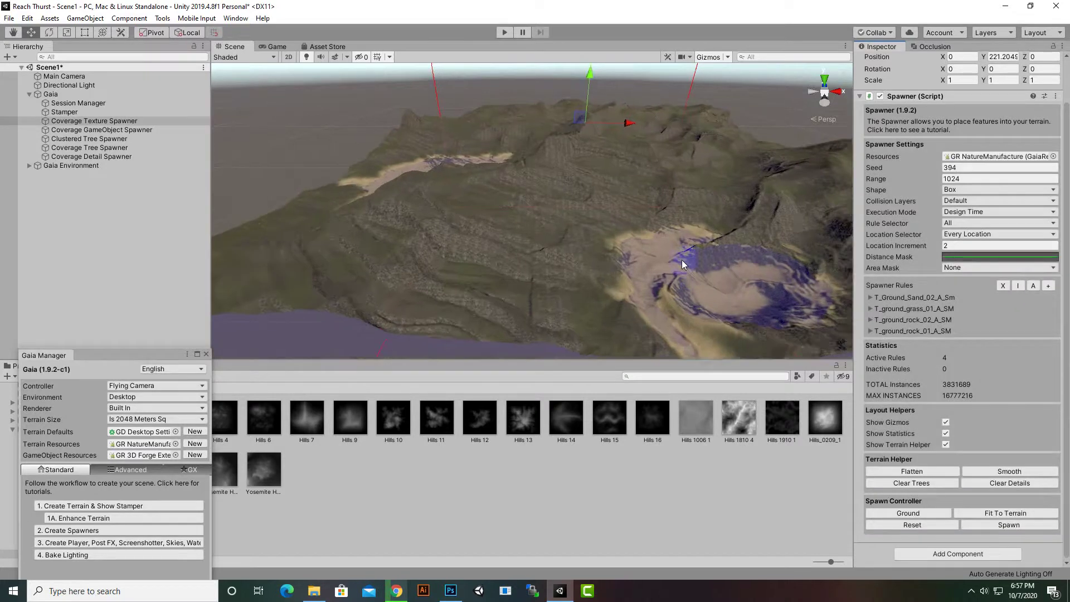
Inspect the sand, grass and rock textures around the sandy basin and its channel, both up close and from afar
scroll(682, 261, "up", 5)
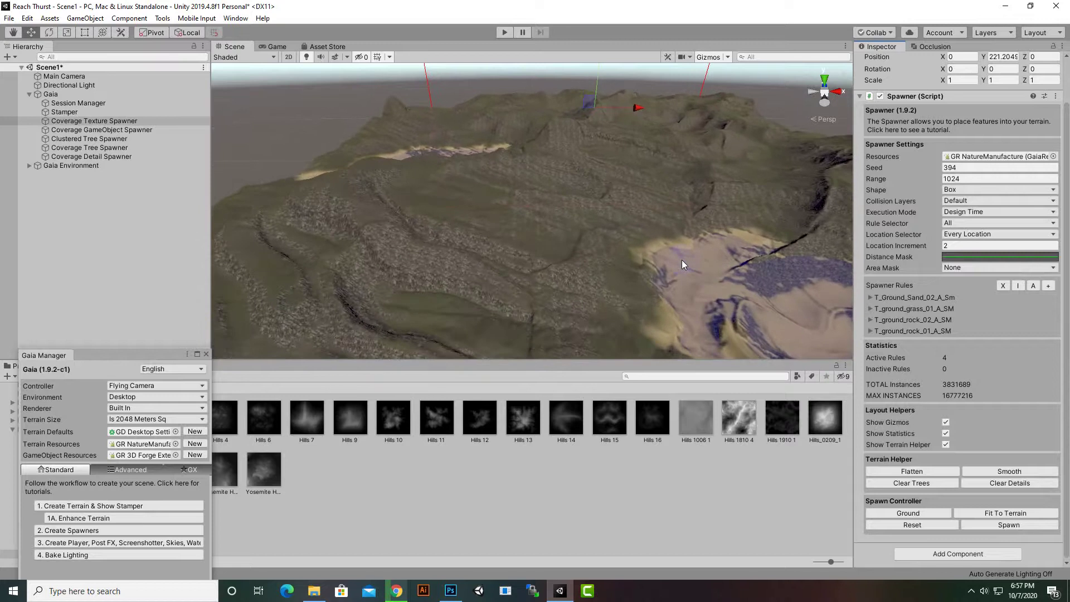
right_click_drag(718, 252, 521, 179)
key("w")
scroll(568, 258, "up", 3)
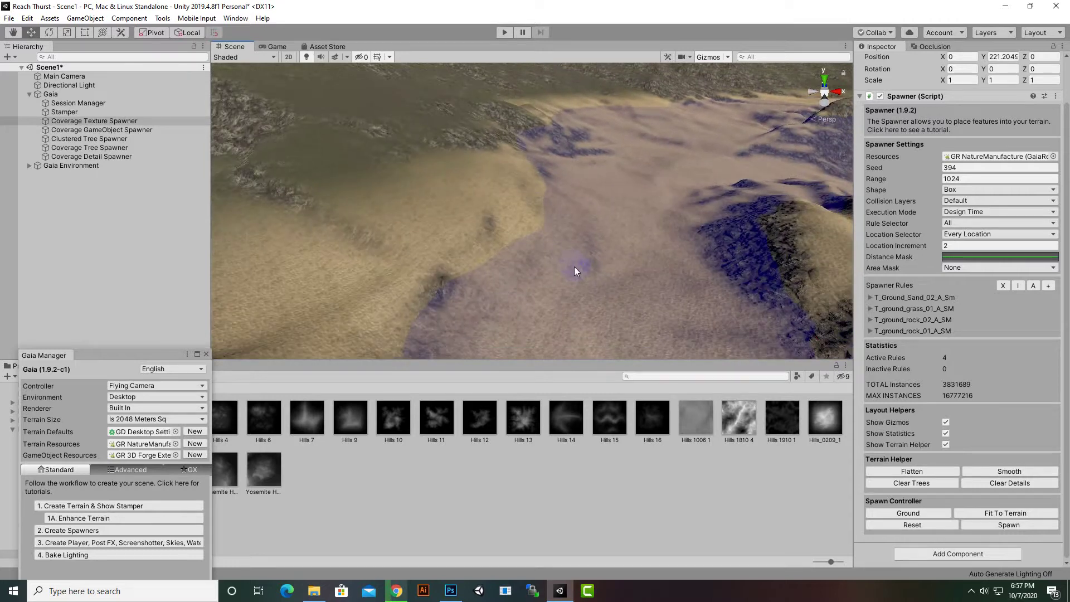
scroll(579, 267, "down", 5)
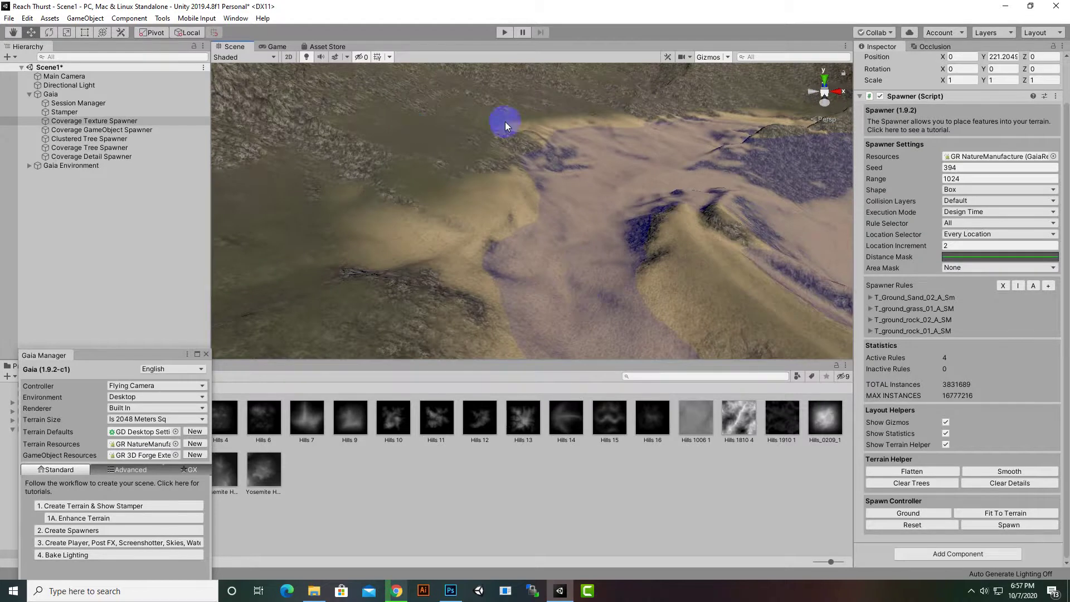
scroll(584, 224, "down", 6)
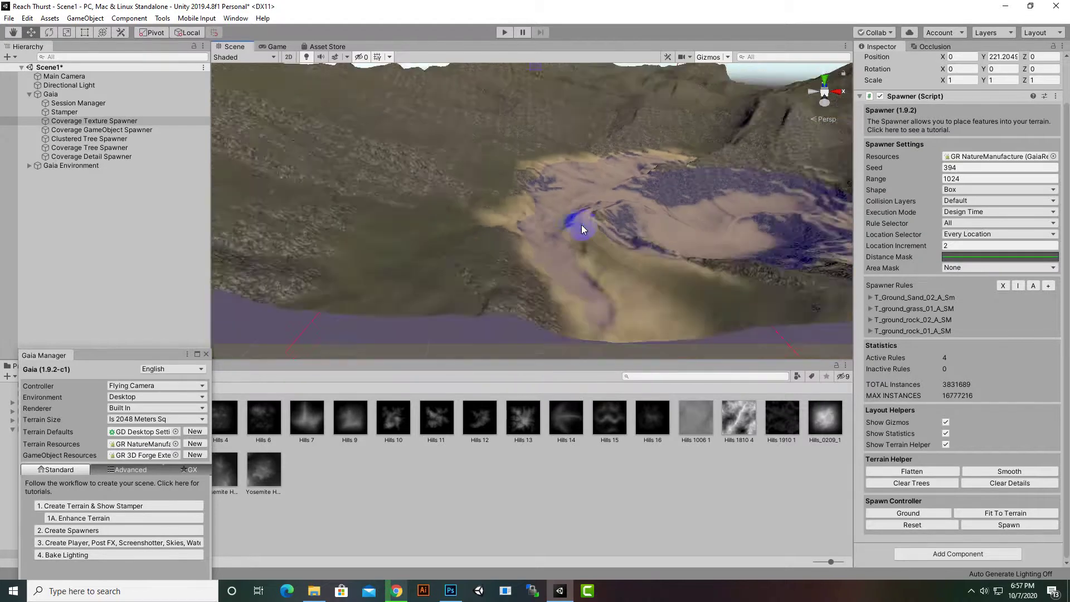
middle_click_drag(701, 177, 580, 274)
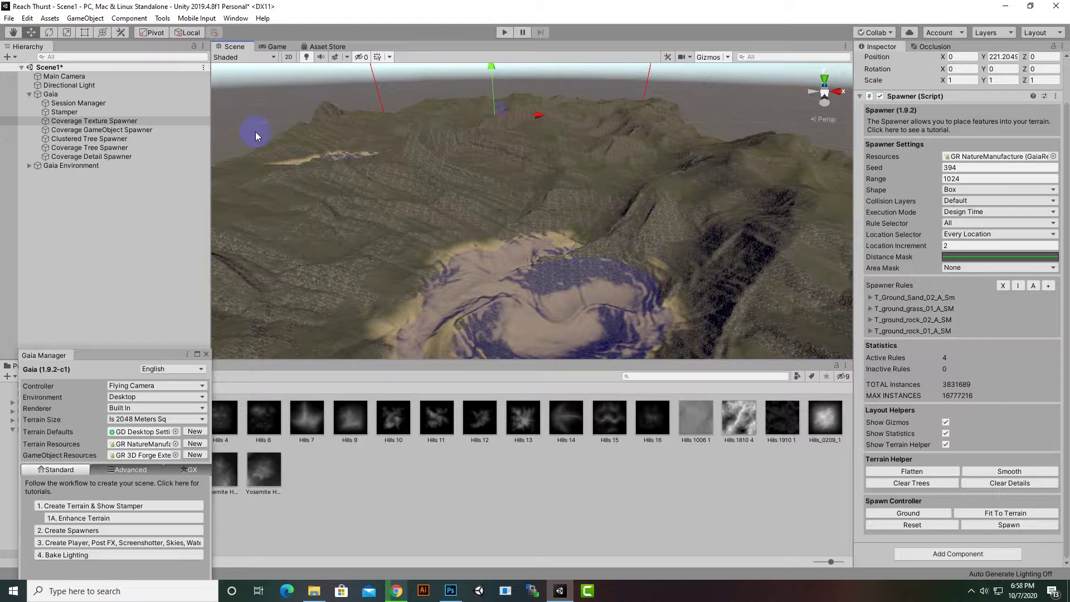
Examine the Coverage GameObject Spawner's settings and its Rock Pile 1 and Rock Pile 2 rules
left_click(60, 132)
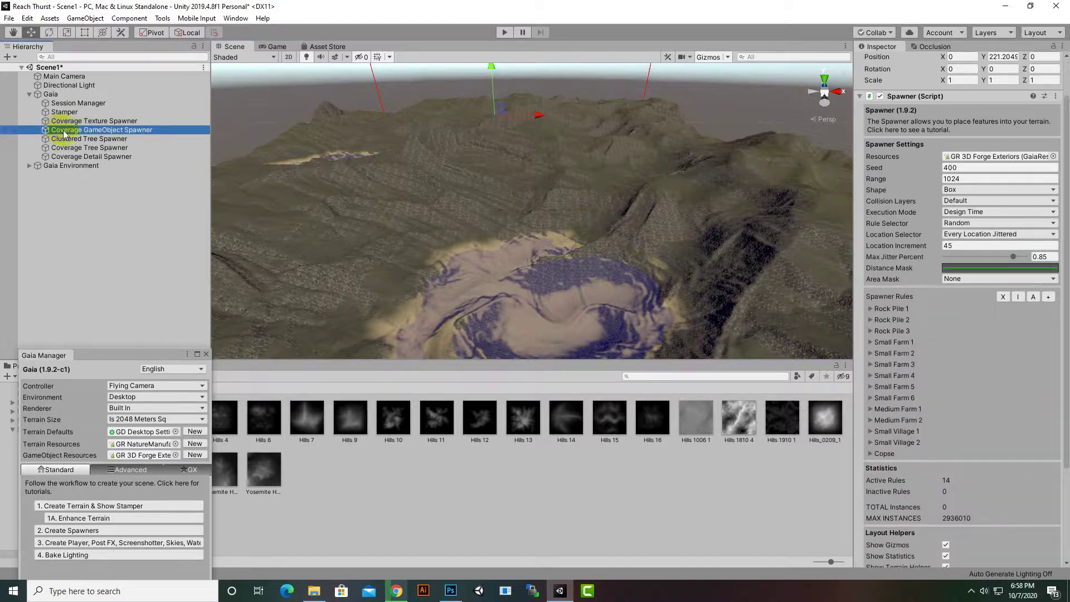
scroll(463, 232, "down", 2)
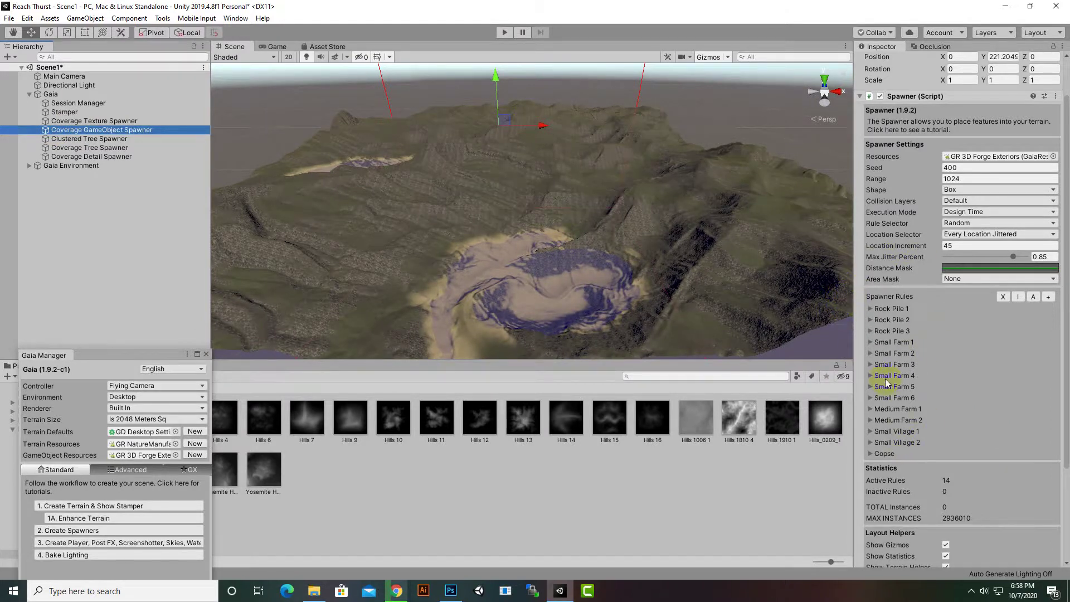
scroll(888, 383, "down", 5)
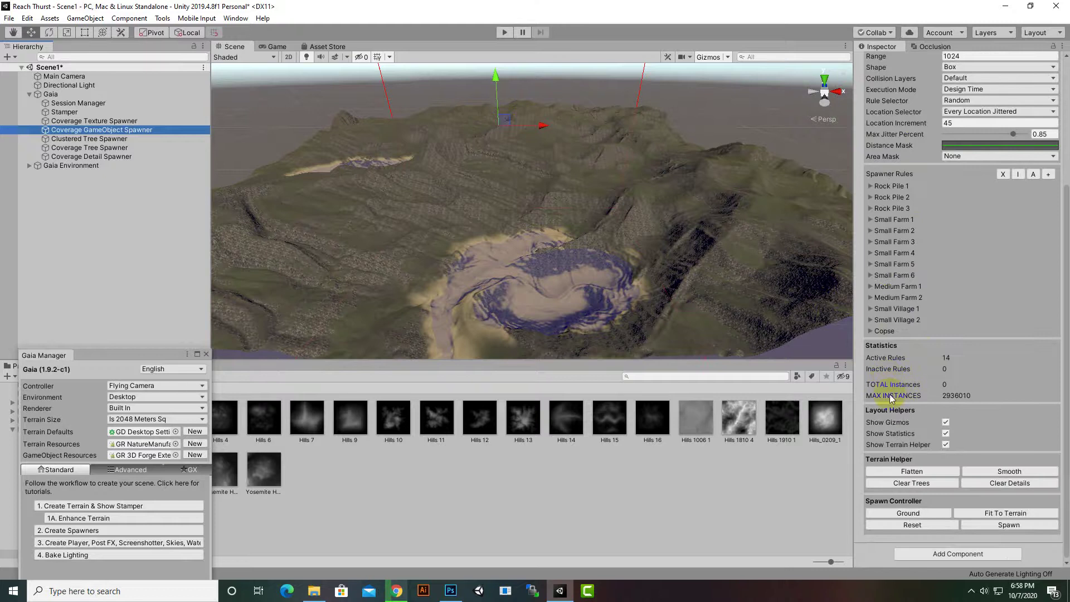
mouse_move(891, 398)
left_click(871, 186)
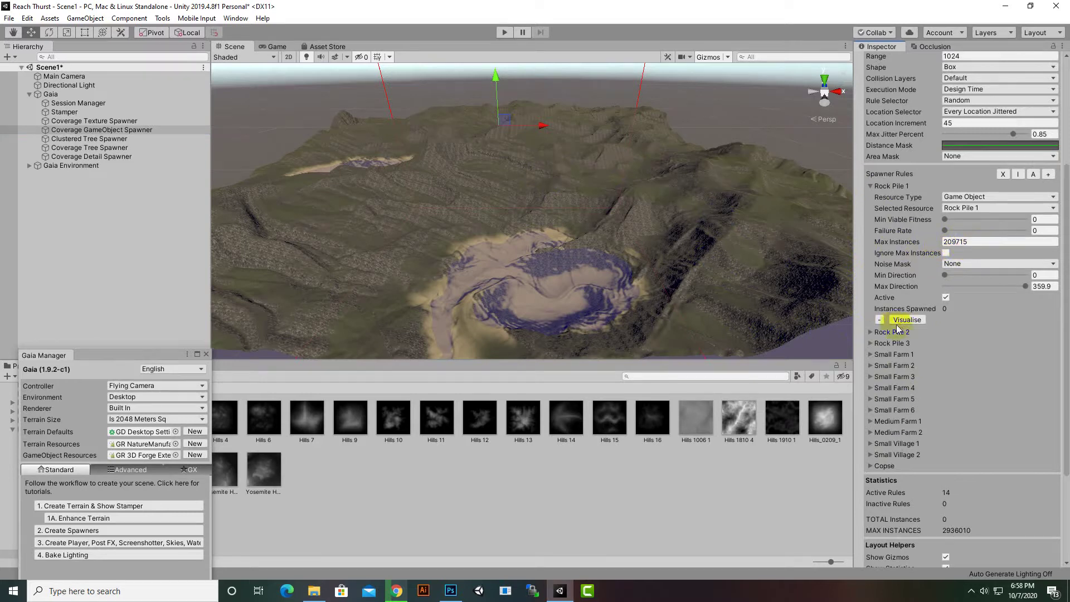
left_click(871, 333)
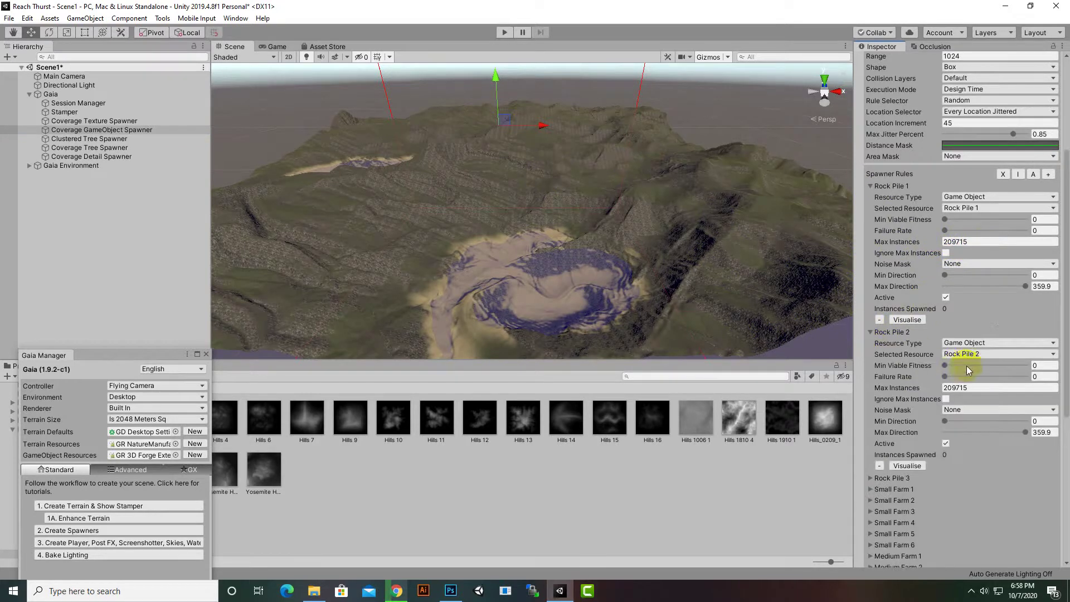
left_click(973, 387)
scroll(973, 386, "down", 6)
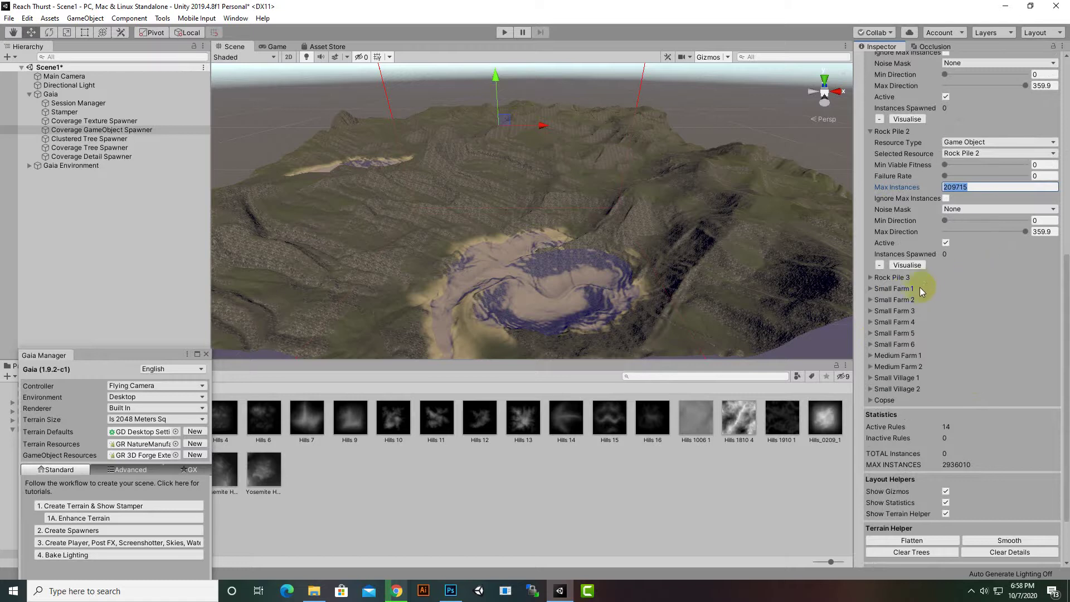
Examine the Small Farm 1 and Small Farm 2 spawner rules, including Max Instances and Failure Rate
left_click(868, 290)
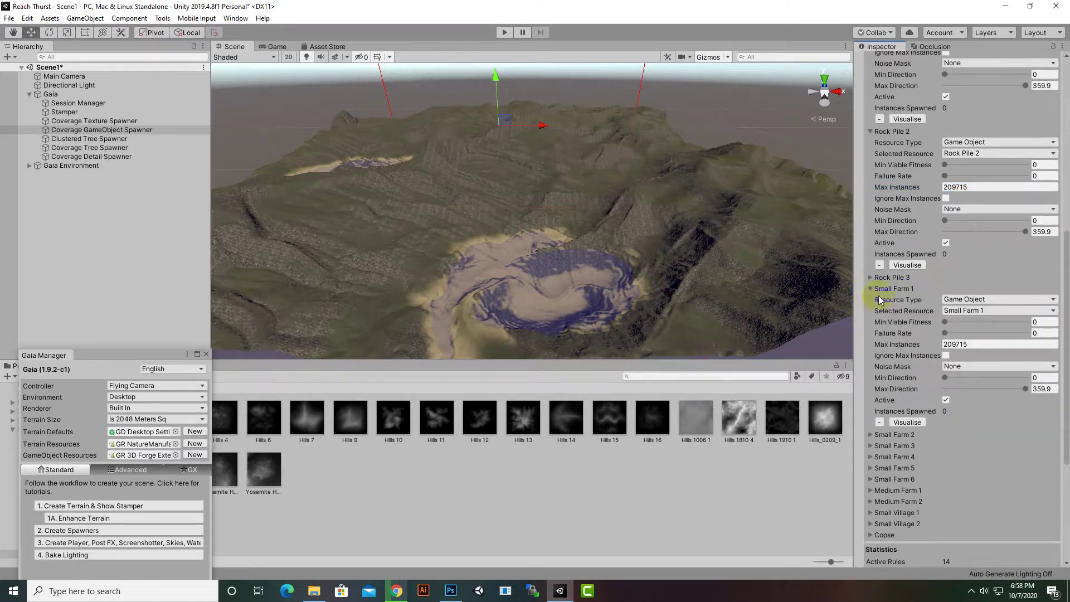
left_click(991, 344)
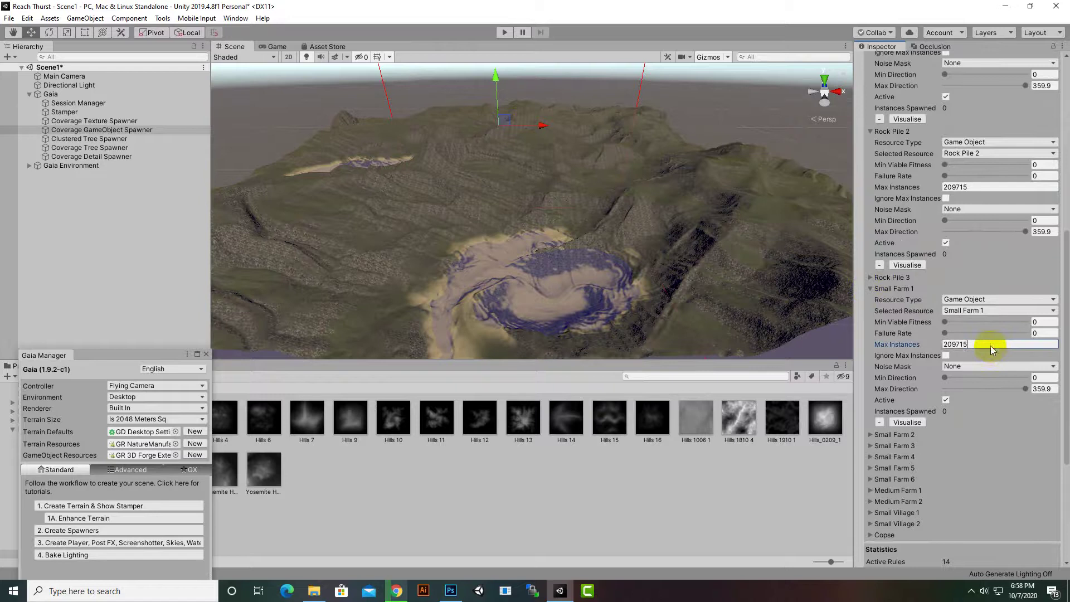
left_click(869, 435)
scroll(943, 385, "down", 5)
scroll(943, 385, "down", 4)
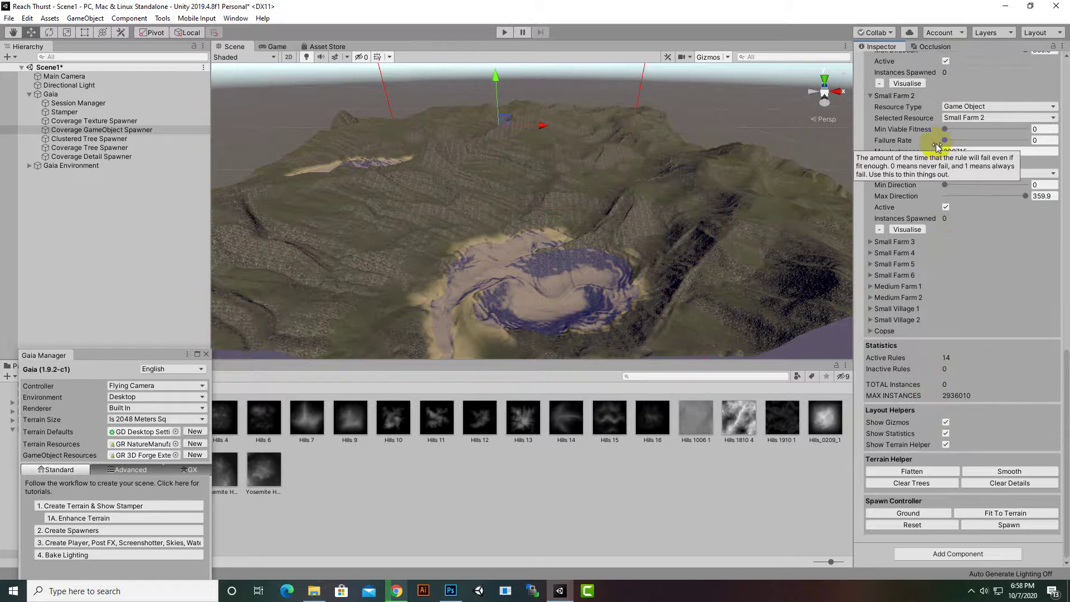
mouse_move(934, 143)
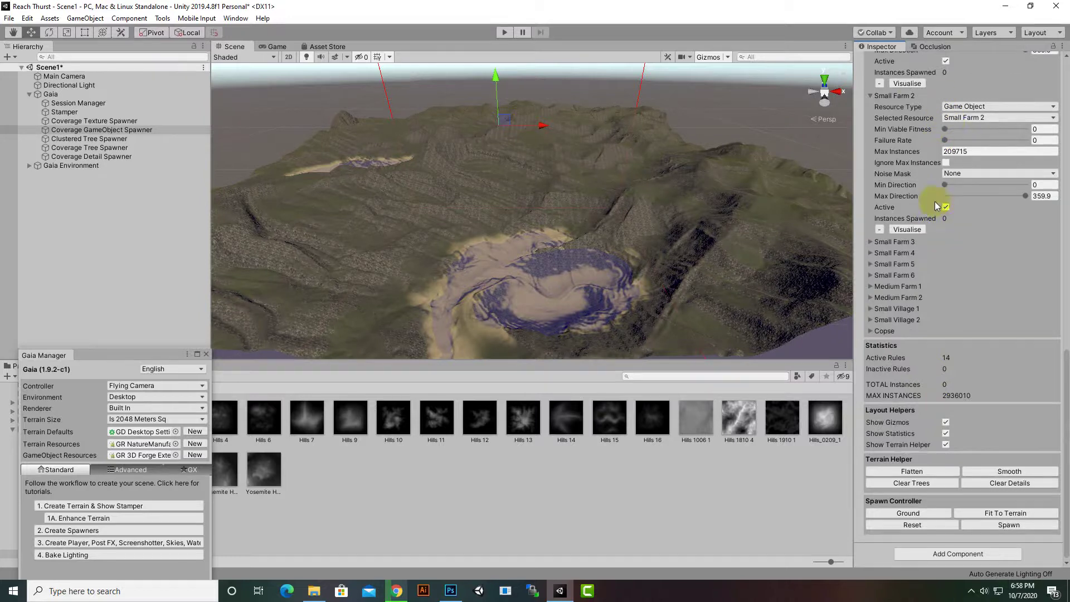
Collapse the expanded Small Farm and Rock Pile rules in the Coverage GameObject Spawner
left_click(870, 96)
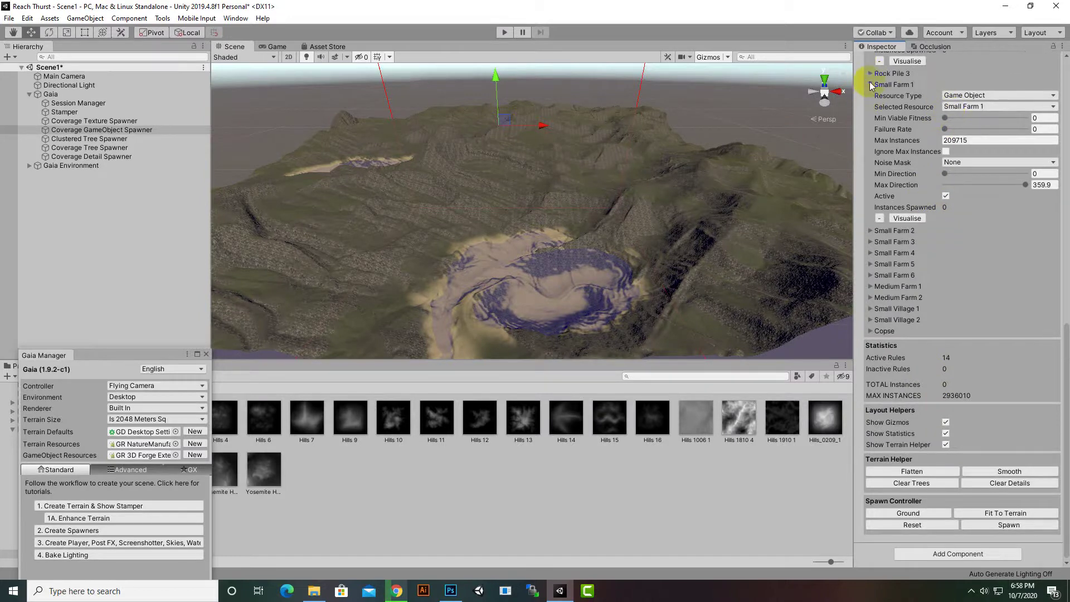
left_click(870, 86)
left_click(871, 62)
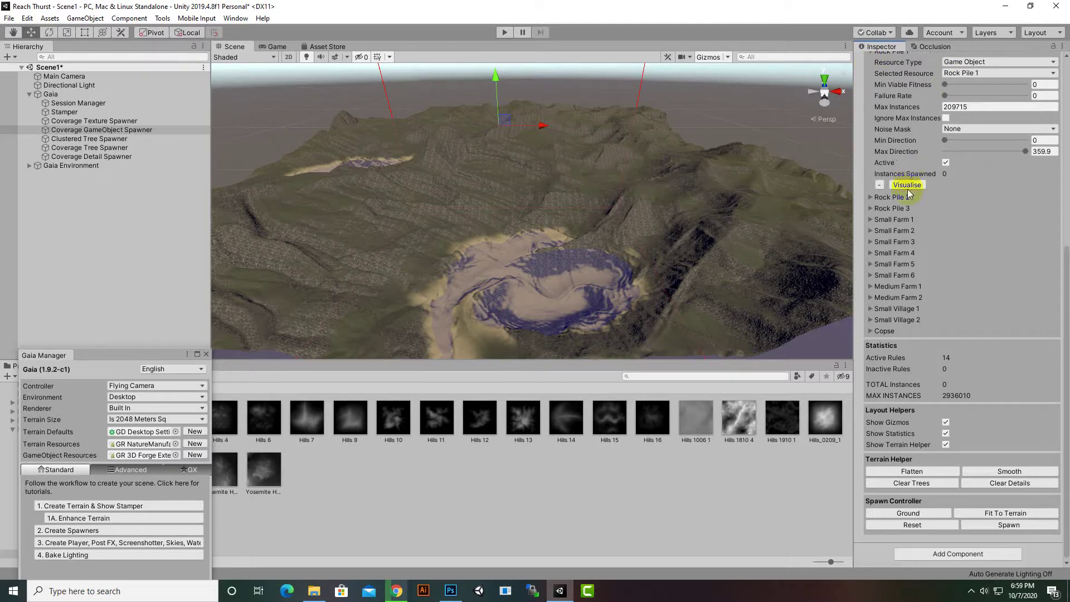
scroll(877, 76, "up", 5)
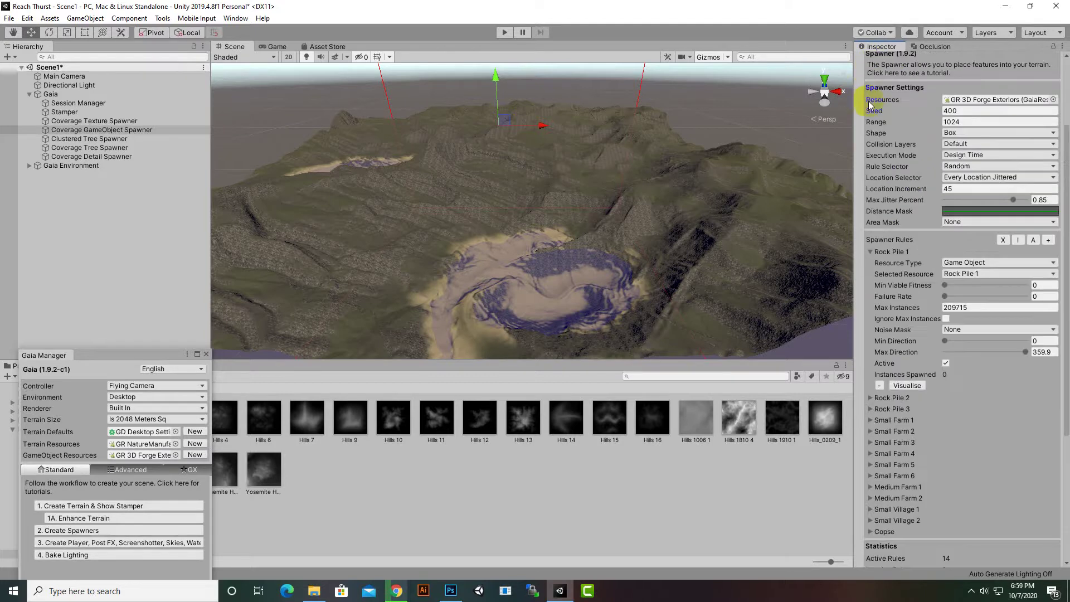
left_click(871, 252)
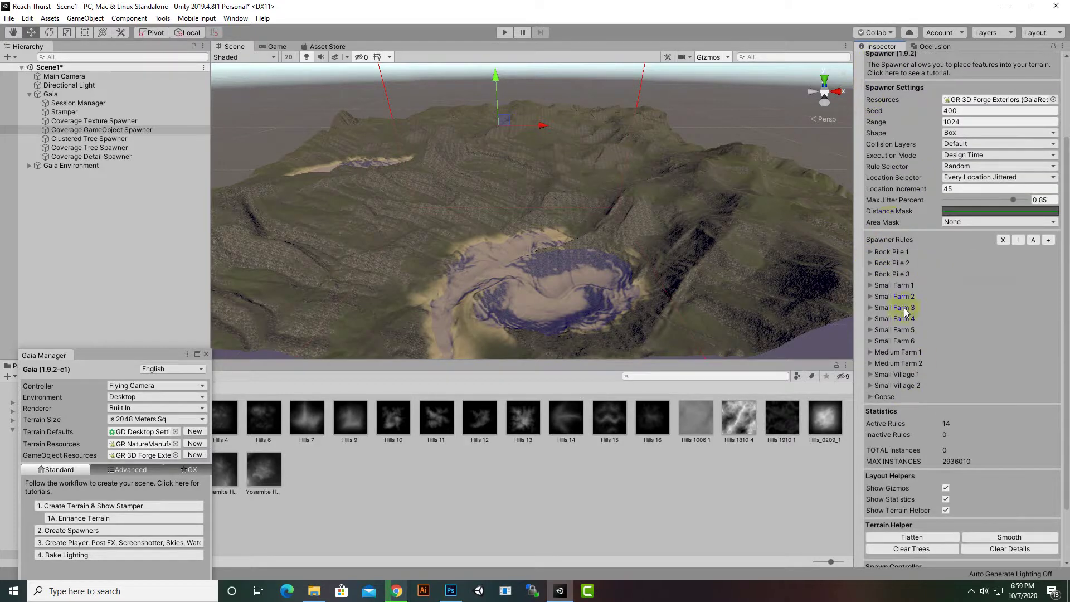
Spawn the rock piles, farms, villages and copses across the terrain with the Coverage GameObject Spawner
scroll(903, 325, "down", 2)
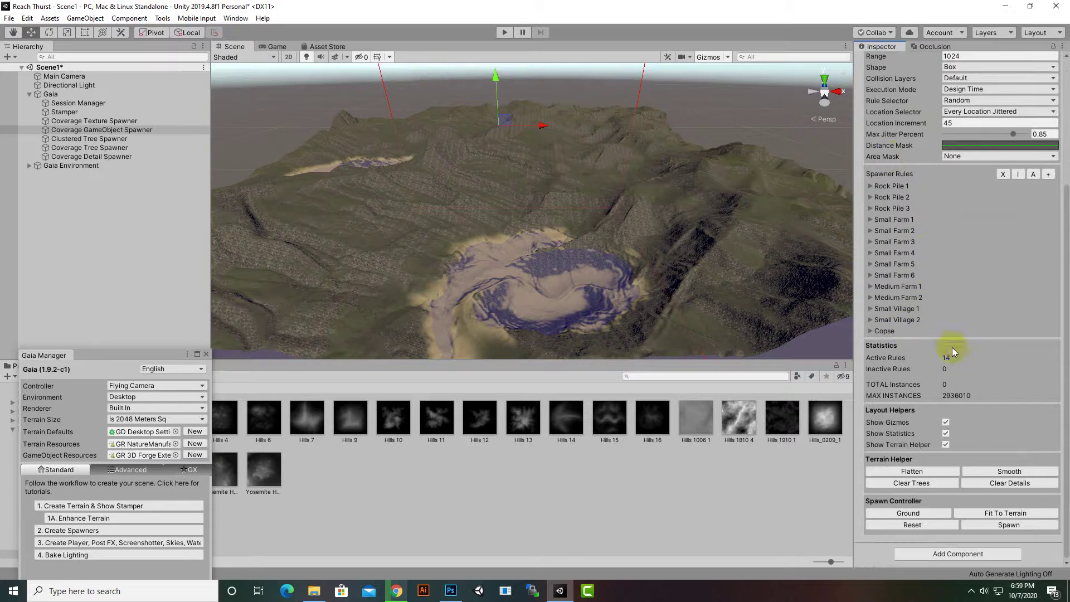
left_click(982, 525)
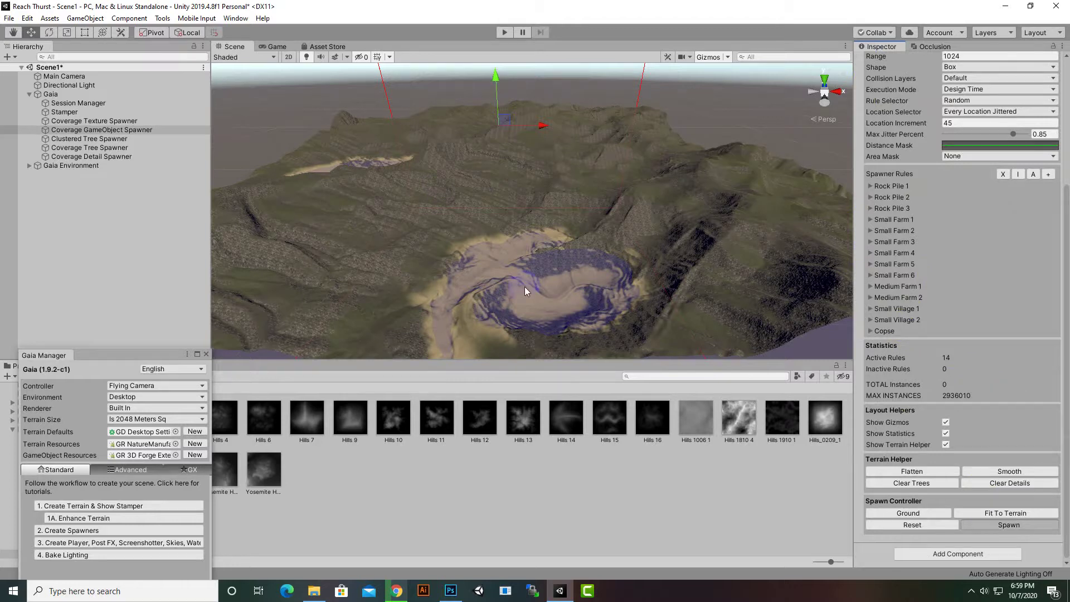
left_click(454, 279, "ctrl")
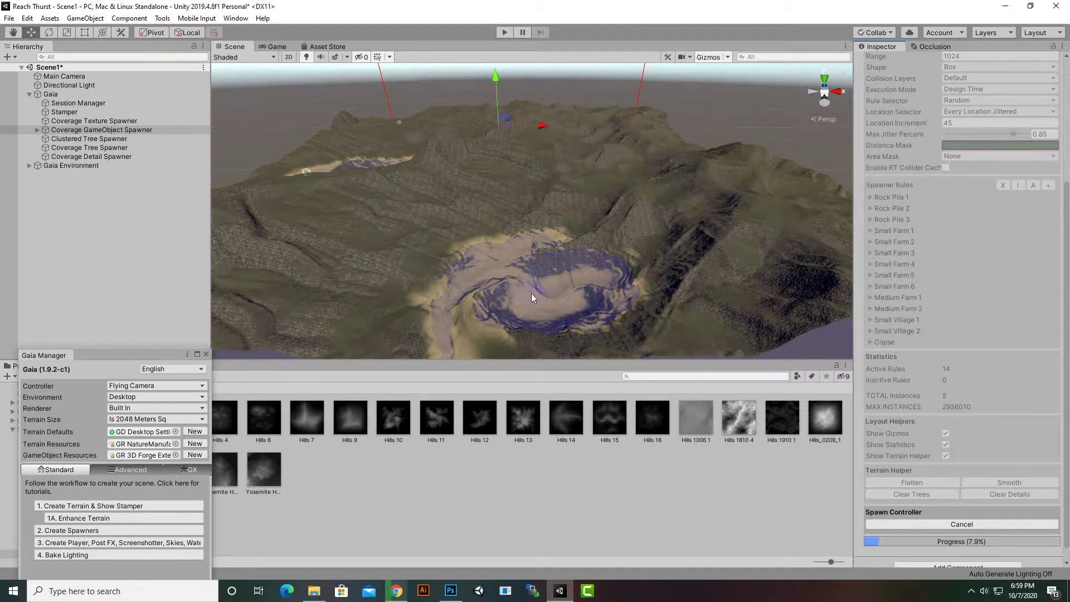
scroll(452, 263, "down", 2)
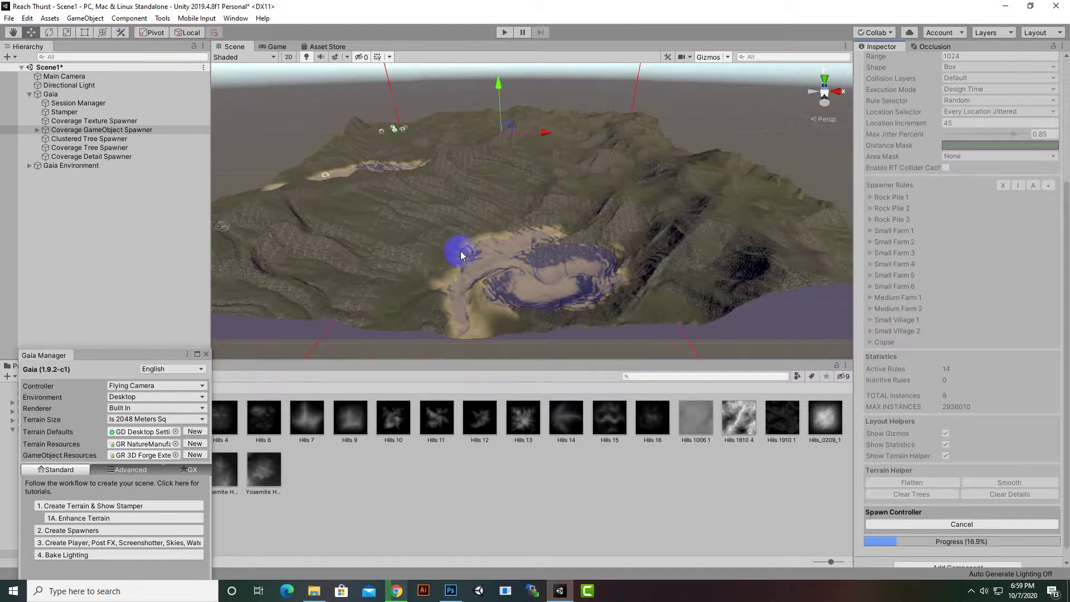
Inspect a spawned farmhouse and the carts around it up close on the grassy edge of the terrain
scroll(442, 262, "up", 3)
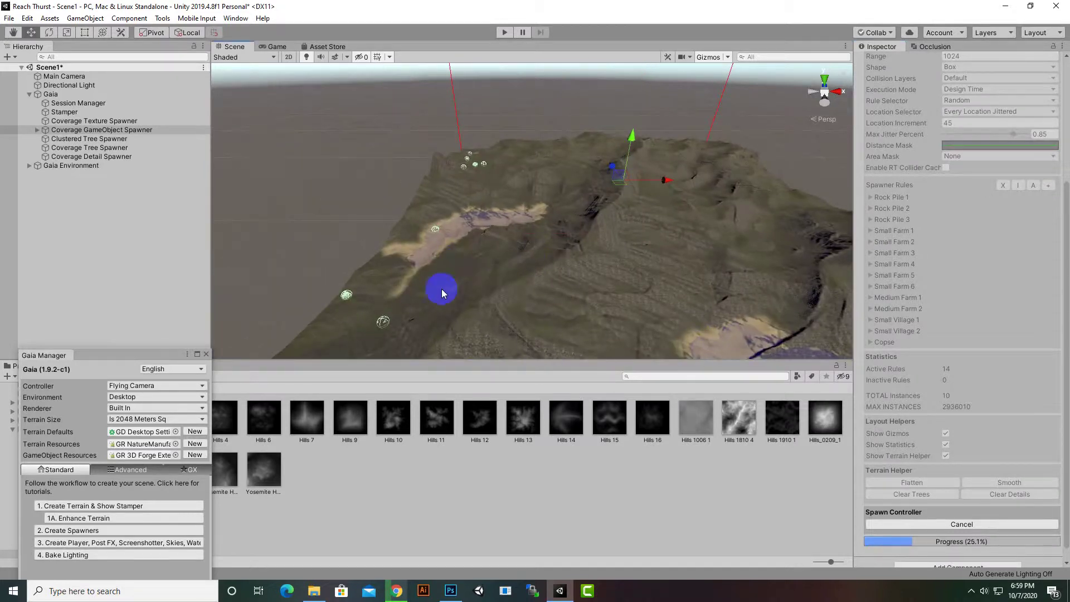
middle_click_drag(437, 246, 478, 196)
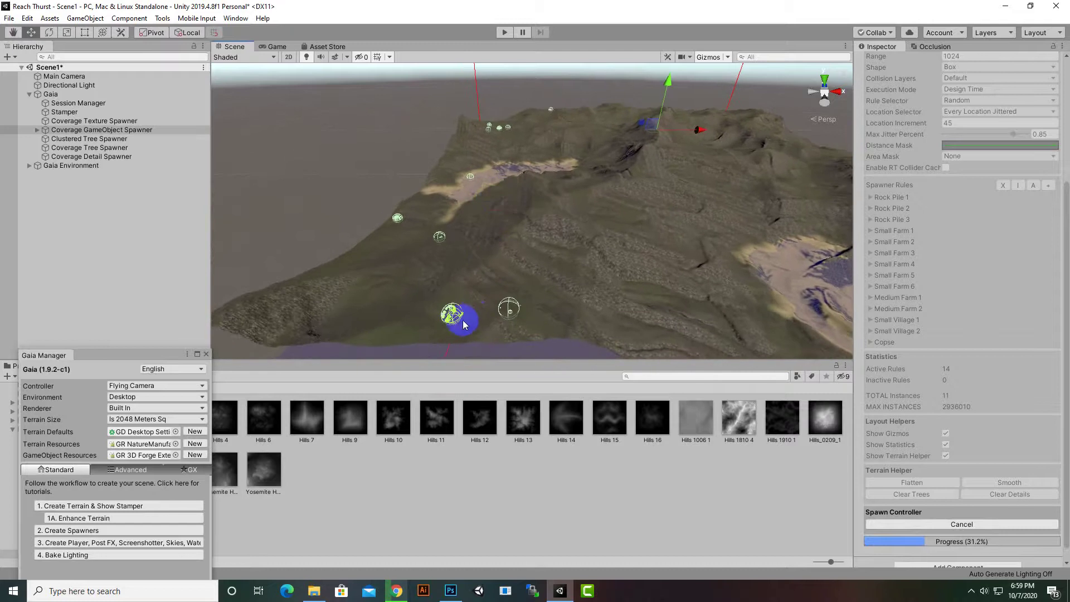
scroll(510, 304, "up", 3)
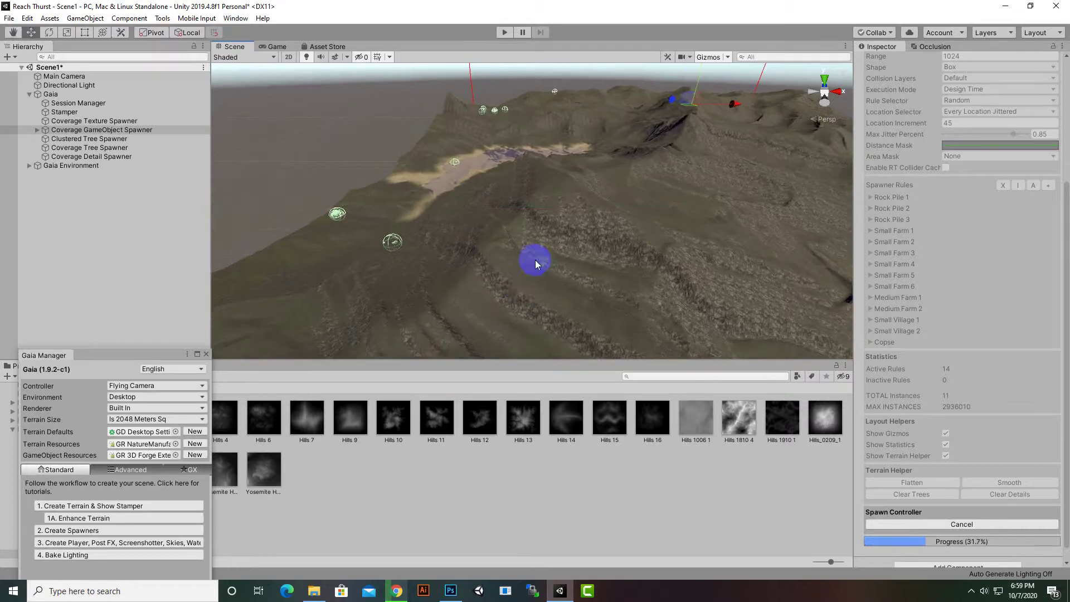
mouse_move(535, 260)
middle_mouse_down()
mouse_move(580, 177)
mouse_move(593, 223)
mouse_move(603, 221)
mouse_move(607, 212)
mouse_move(412, 249)
mouse_move(476, 270)
mouse_move(550, 251)
mouse_move(521, 263)
mouse_move(523, 276)
middle_mouse_up()
scroll(547, 262, "up", 10)
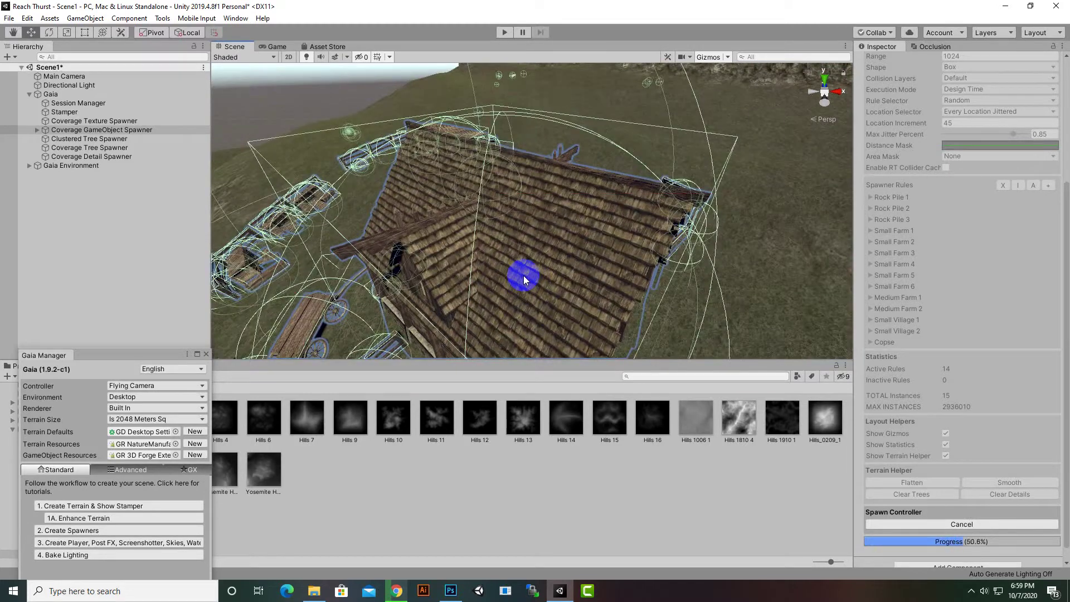
scroll(521, 278, "up", 4)
scroll(516, 282, "down", 8)
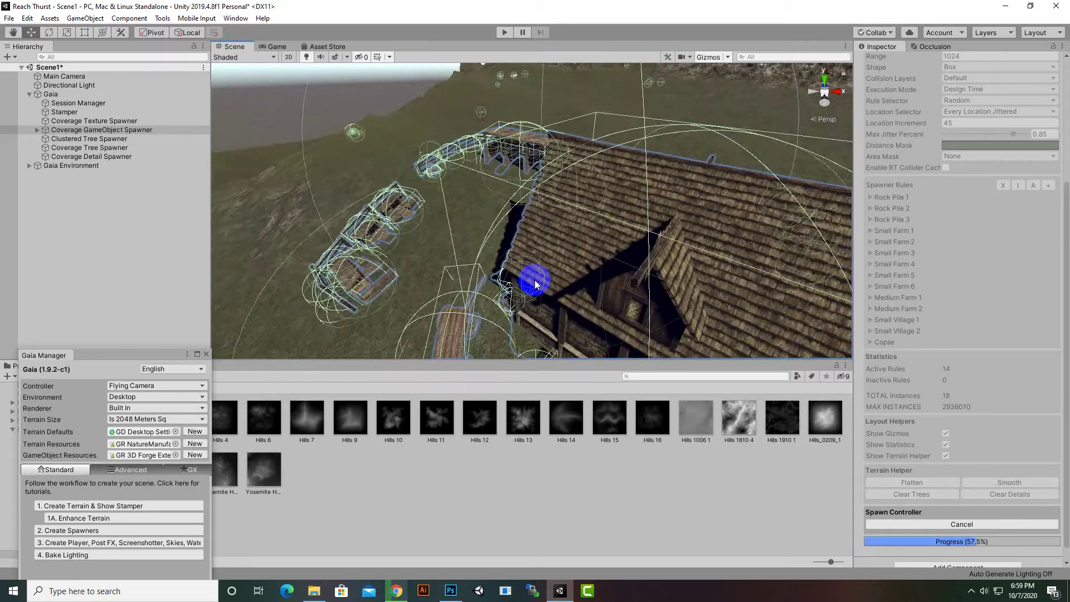
scroll(536, 285, "down", 5)
scroll(540, 270, "down", 4)
scroll(626, 259, "down", 2)
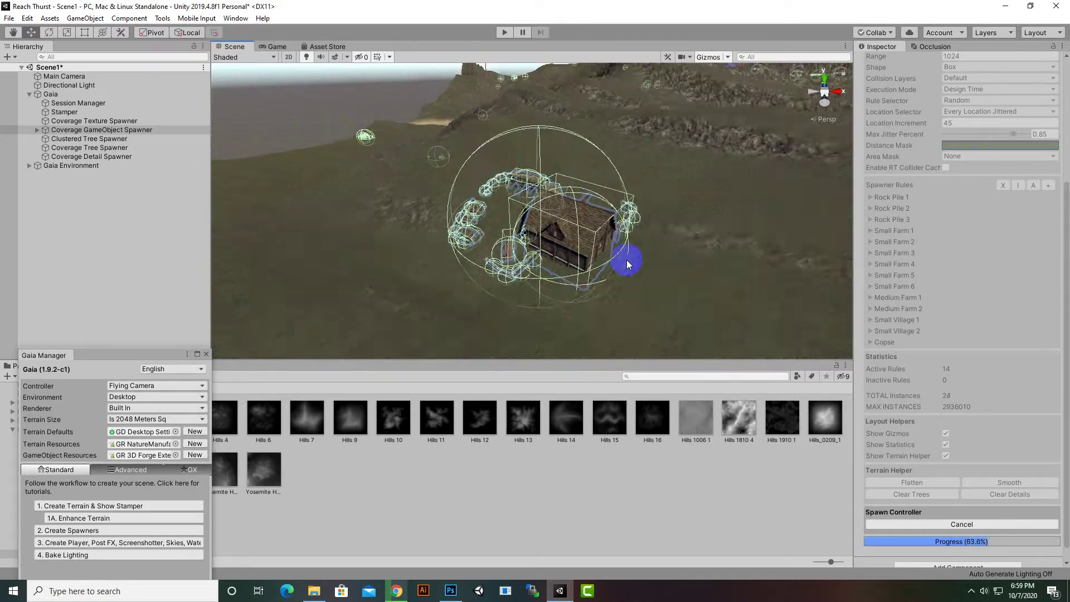
Examine how the spawned objects are distributed over the hills and around the sandy basin of the whole terrain
scroll(626, 260, "down", 3)
middle_click_drag(695, 191, 602, 292)
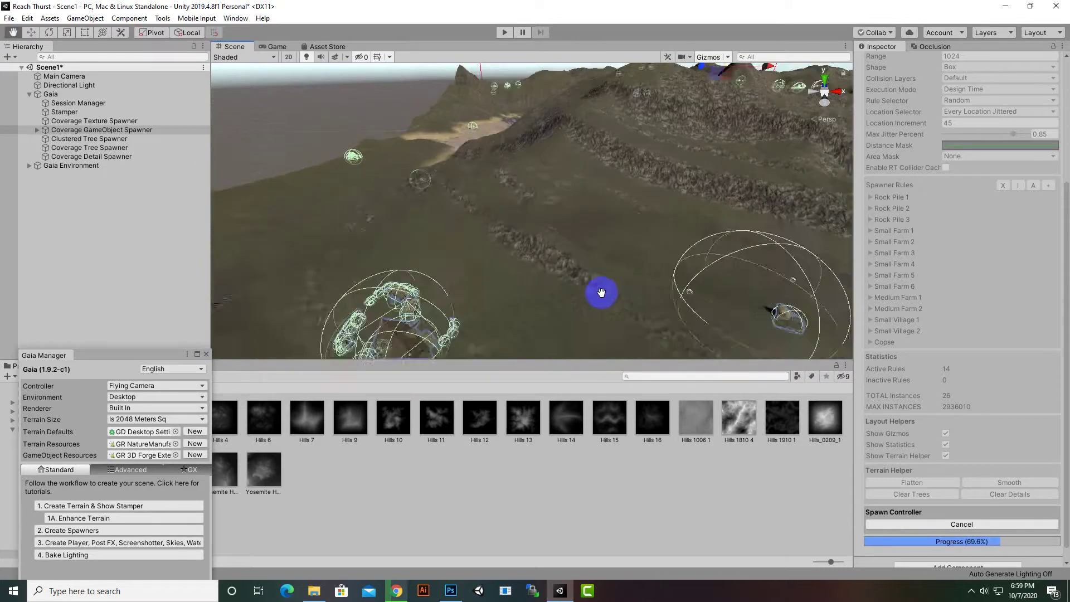
middle_click_drag(734, 225, 531, 203)
scroll(573, 236, "down", 2)
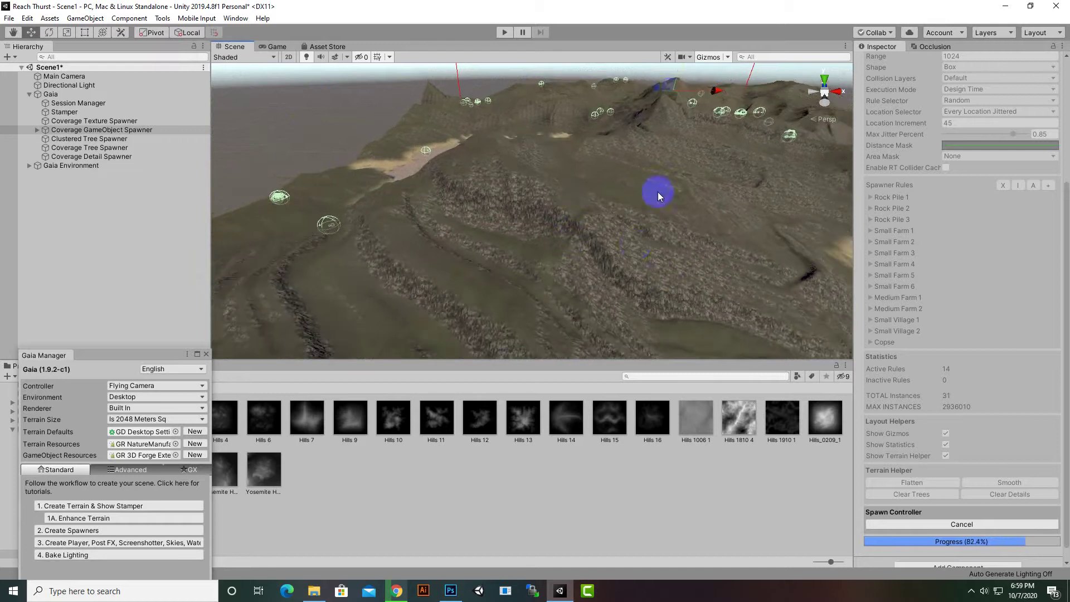
scroll(587, 282, "down", 1)
mouse_move(587, 282)
middle_mouse_down()
mouse_move(612, 262)
mouse_move(433, 261)
mouse_move(597, 285)
middle_mouse_up()
scroll(433, 261, "down", 3)
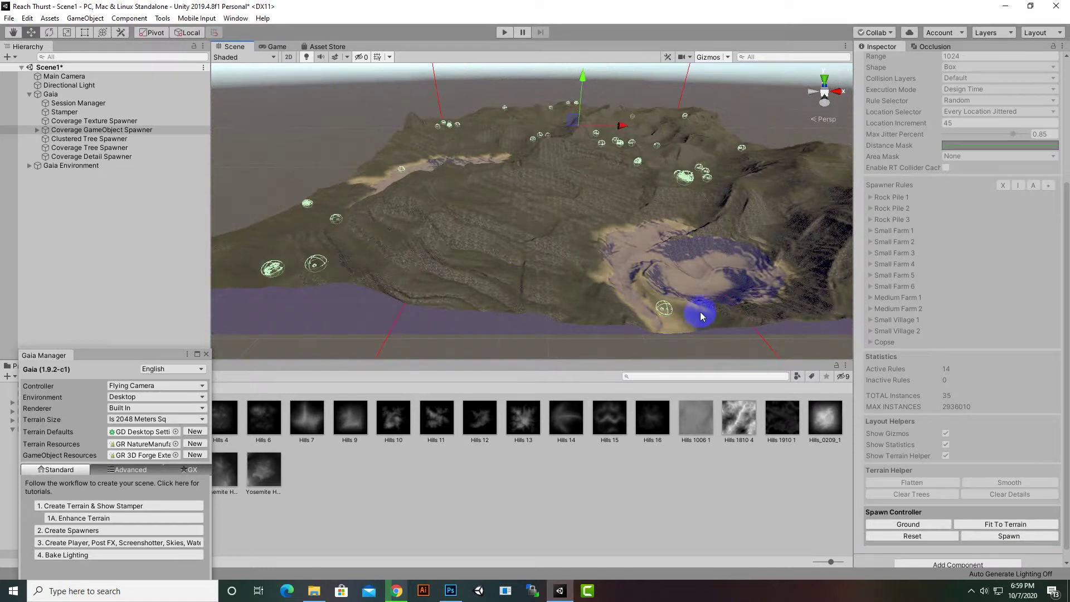
scroll(664, 209, "up", 3)
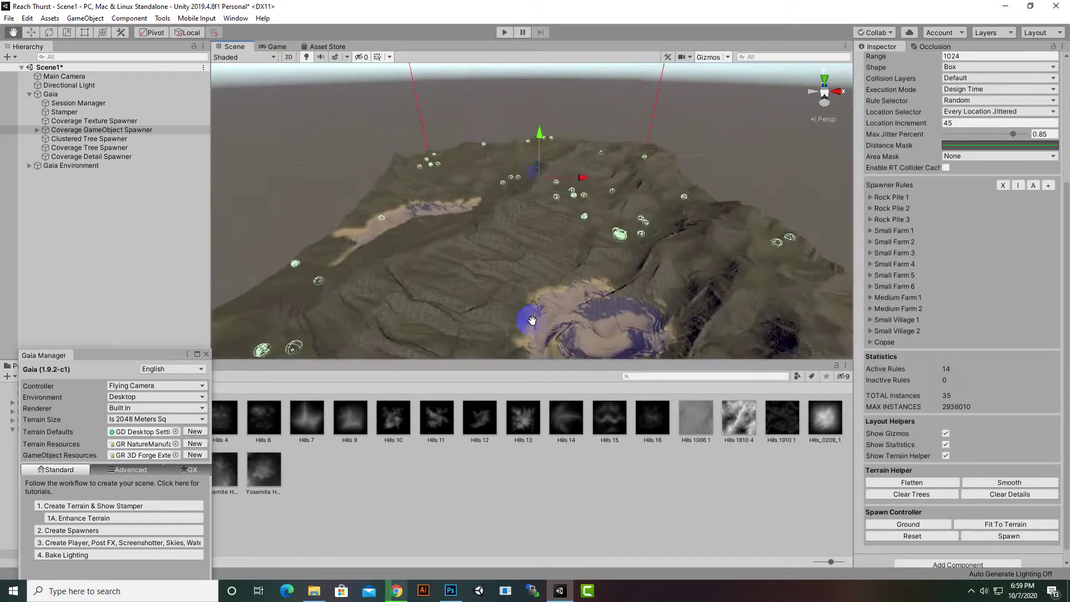
scroll(609, 245, "down", 1)
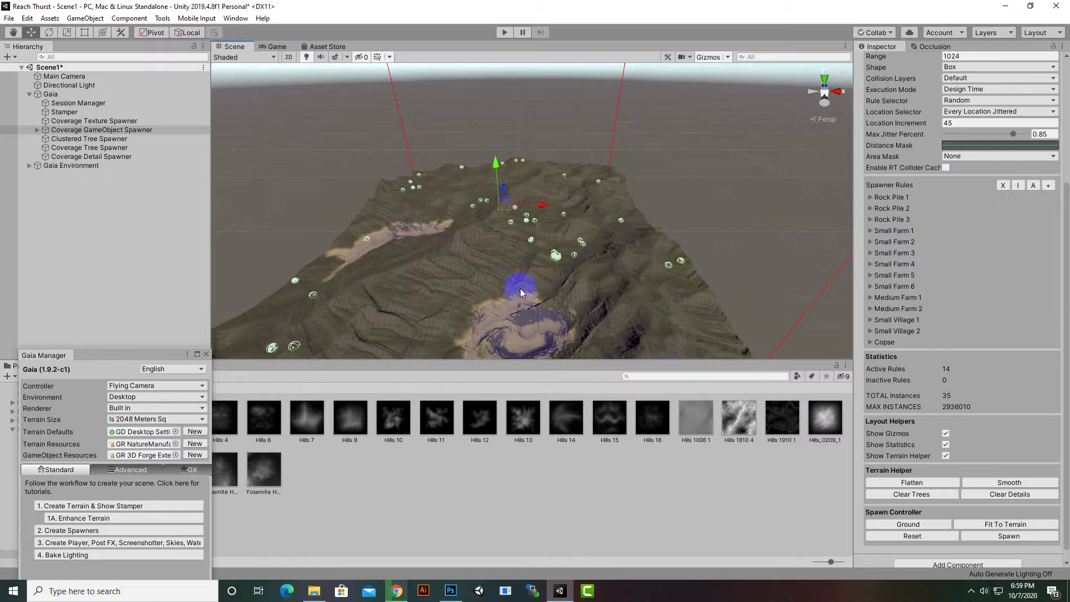
scroll(691, 292, "down", 1)
middle_click_drag(694, 289, 674, 267)
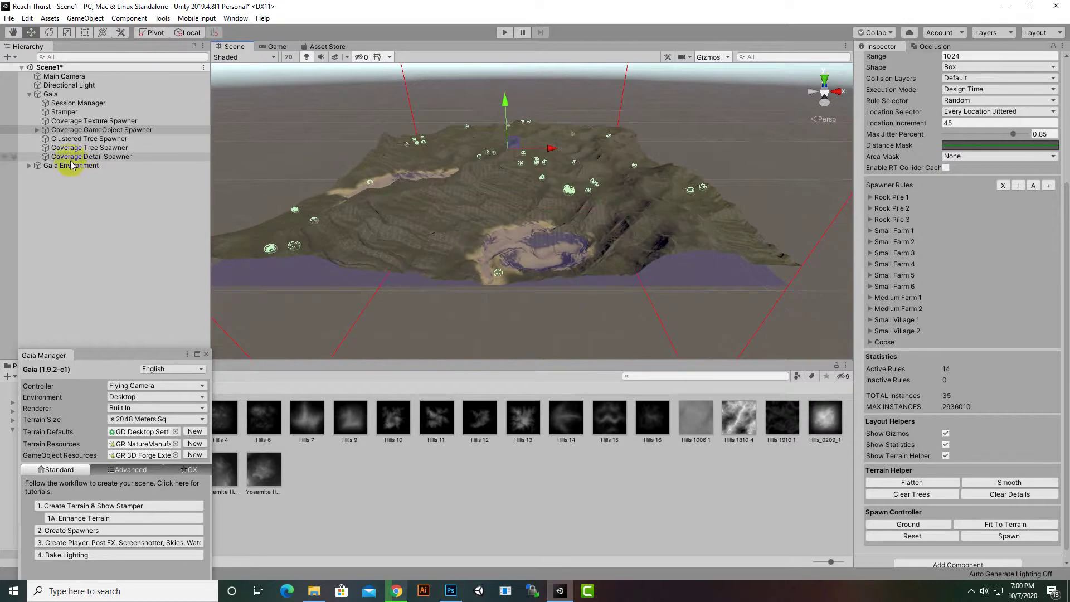
Review the Broadleaf_Desktop and Conifer_Desktop rule settings of the Clustered Tree Spawner
left_click(78, 140)
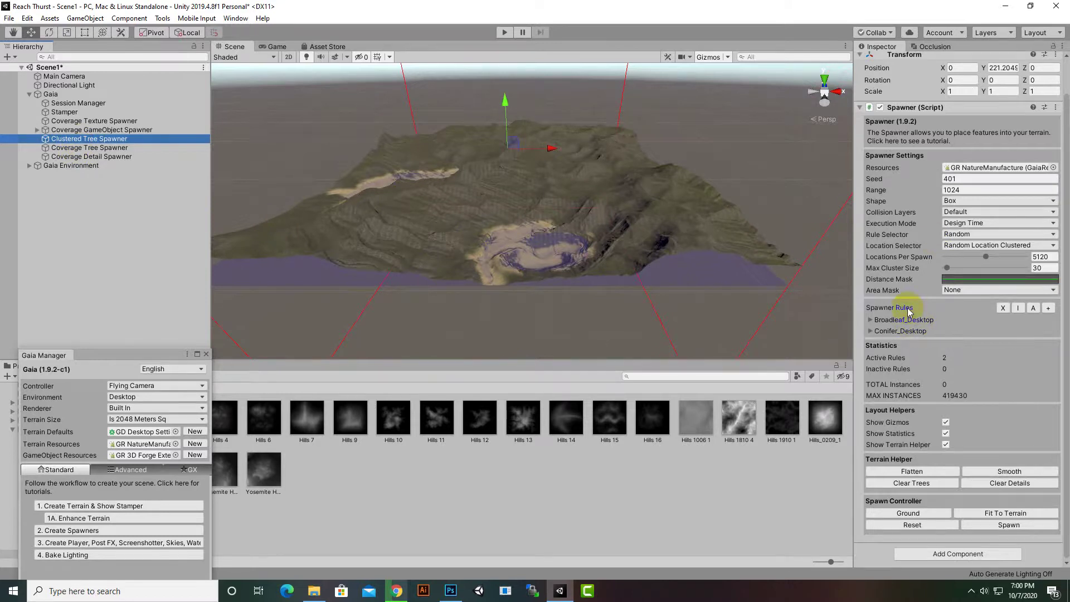
left_click(871, 320)
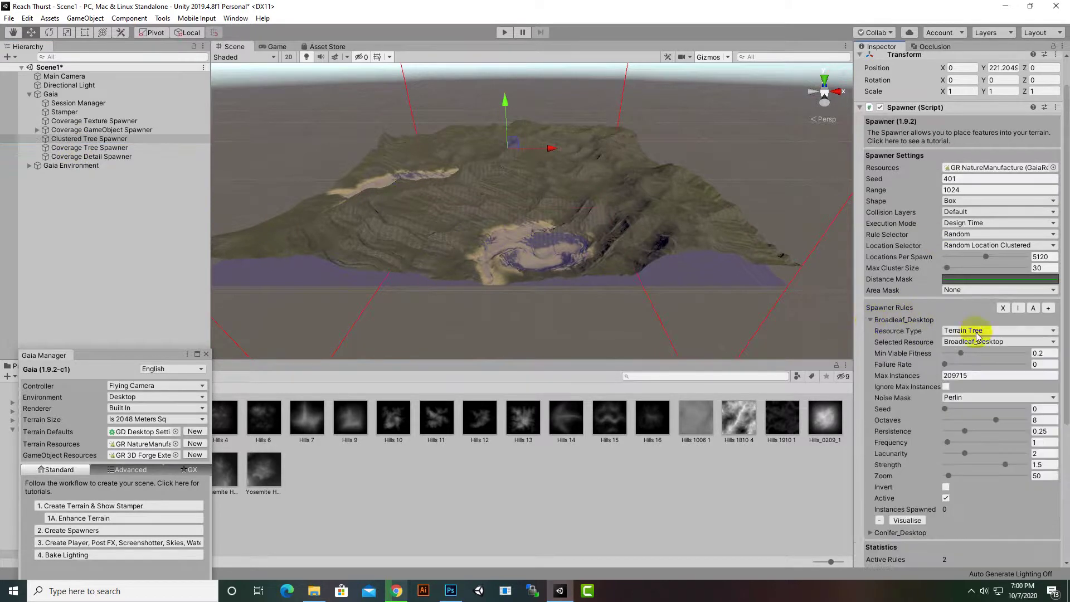
left_click(871, 532)
scroll(891, 503, "down", 10)
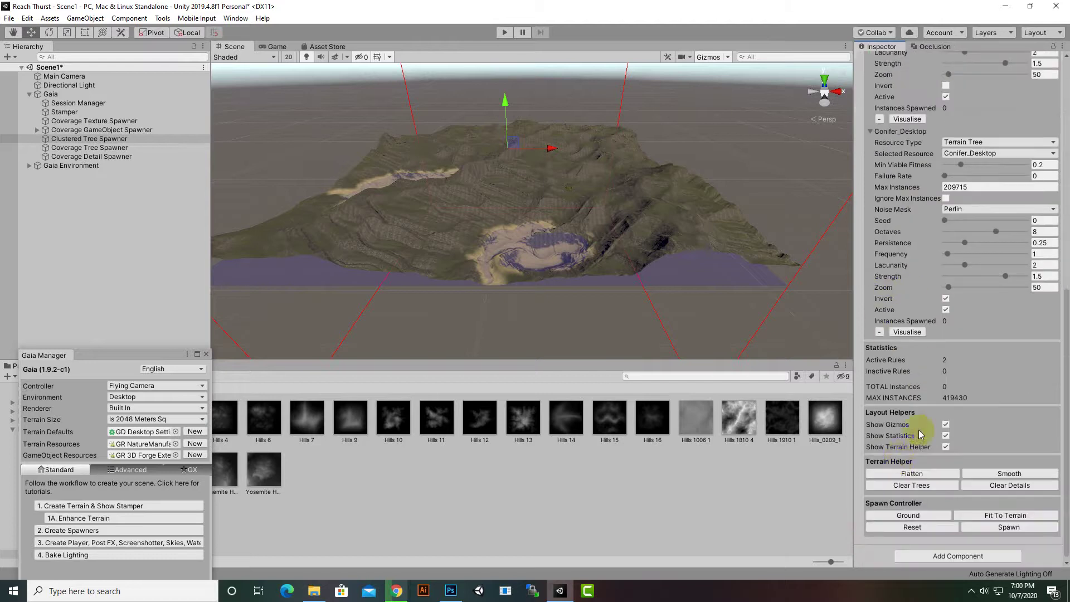
scroll(892, 376, "up", 10)
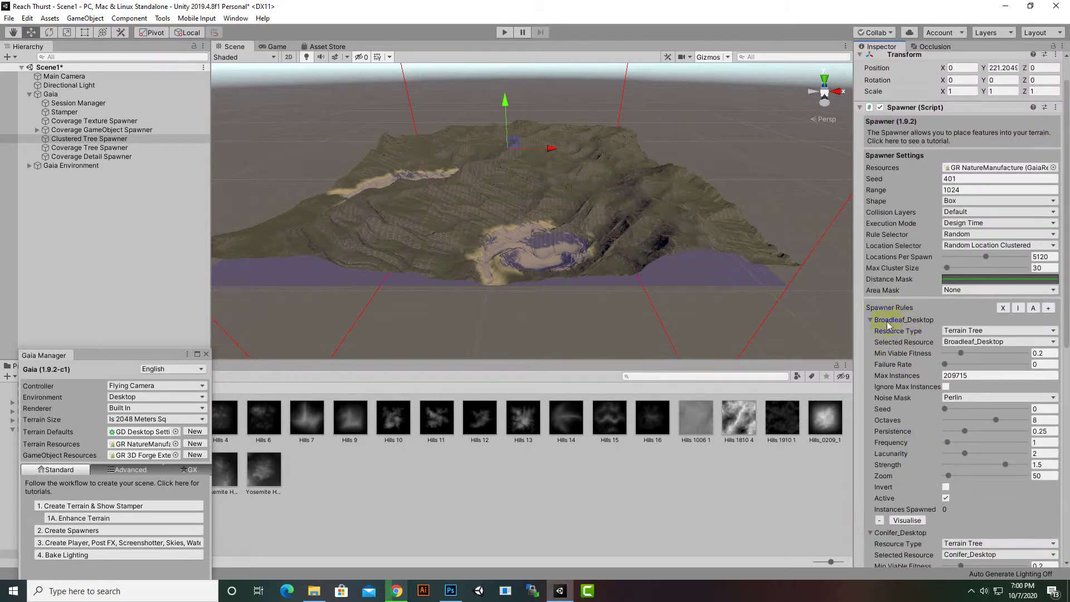
left_click(871, 319)
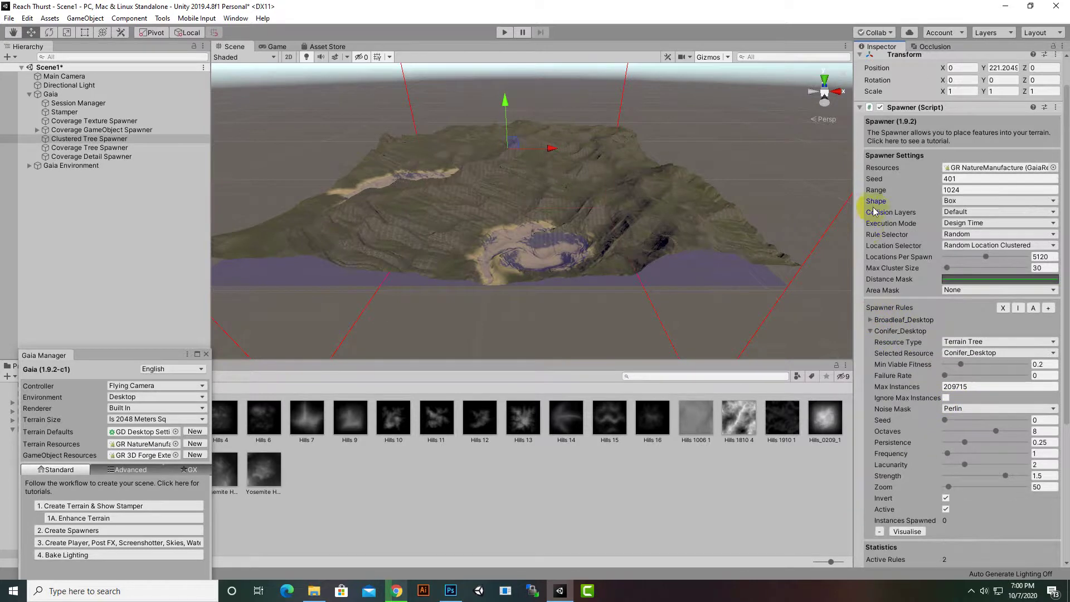
scroll(938, 306, "down", 5)
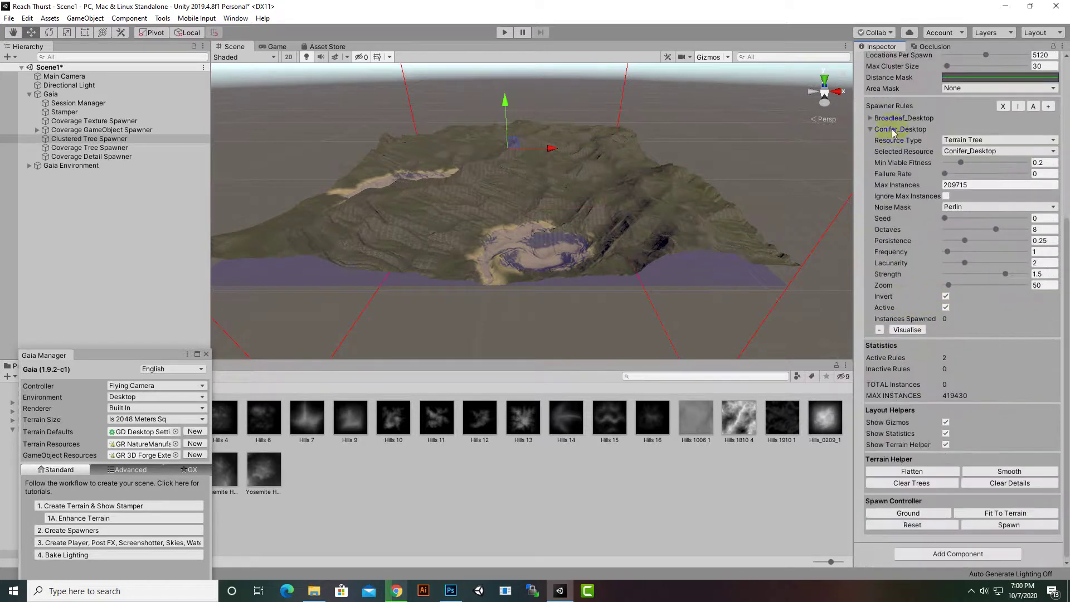
left_click(871, 129)
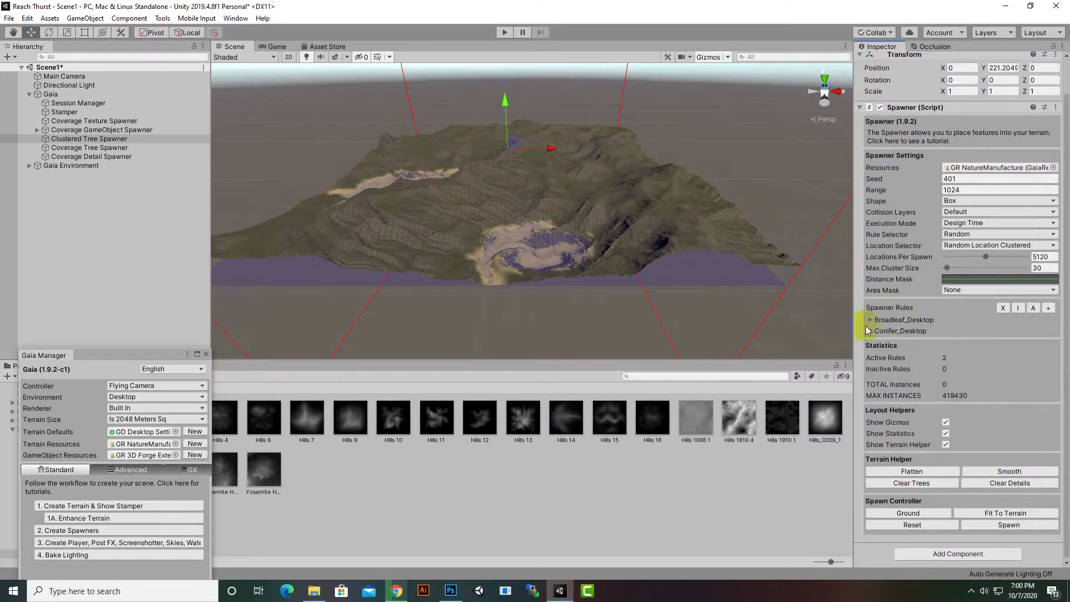
Spawn broadleaf and conifer trees over the terrain with the Clustered Tree Spawner and the Coverage Tree Spawner
left_click(991, 526)
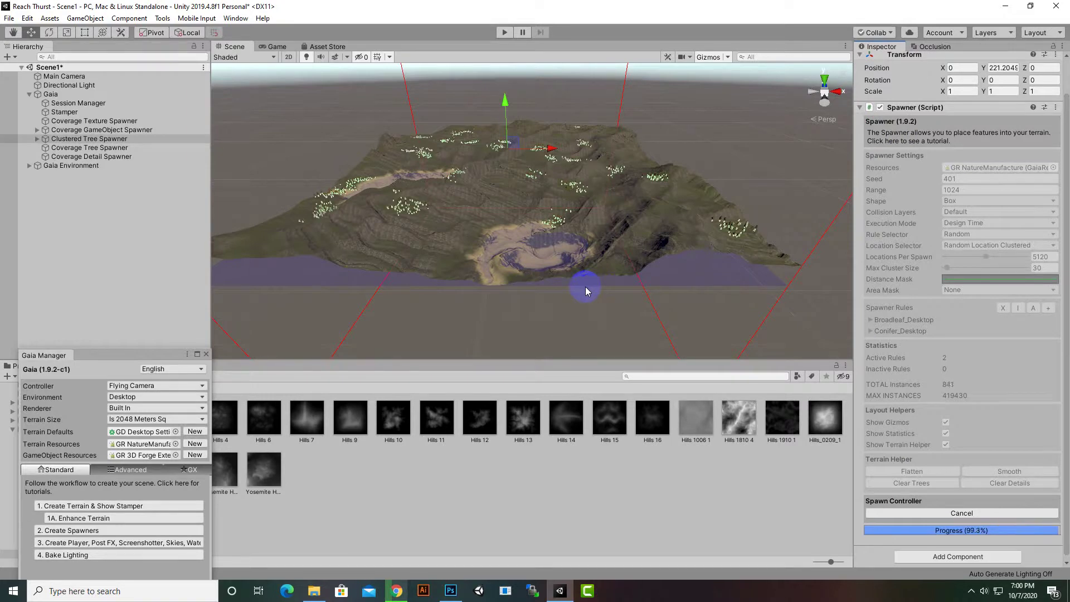
scroll(574, 290, "up", 5)
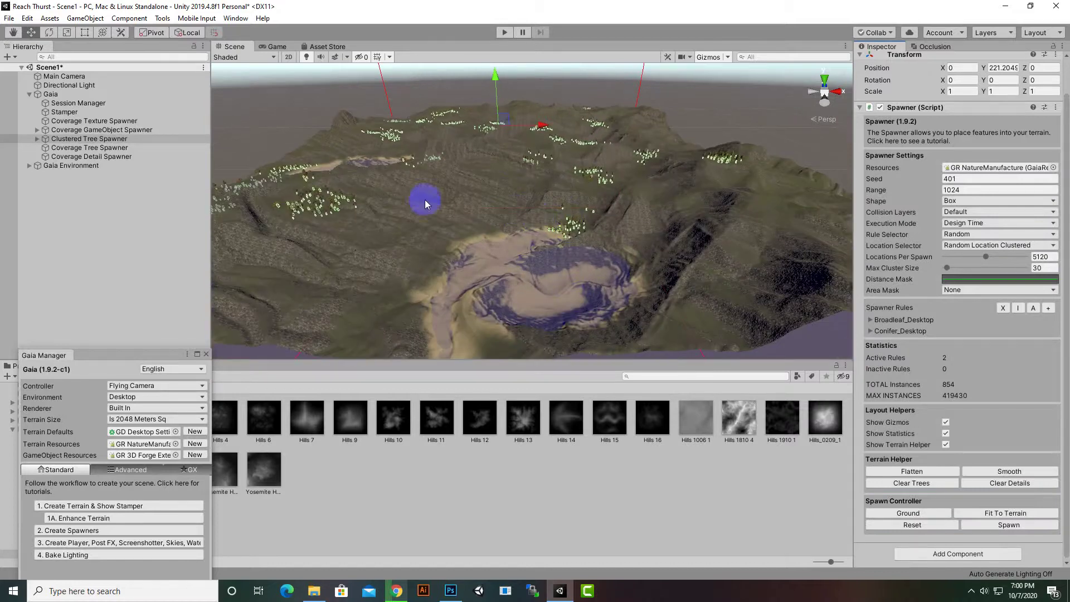
left_click(101, 149)
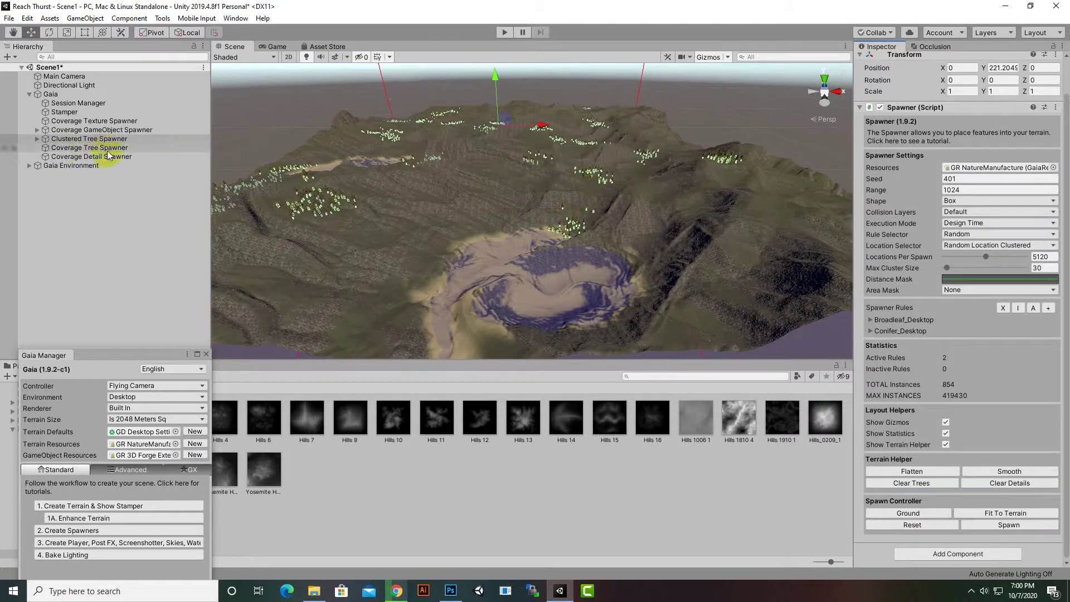
left_click(105, 148)
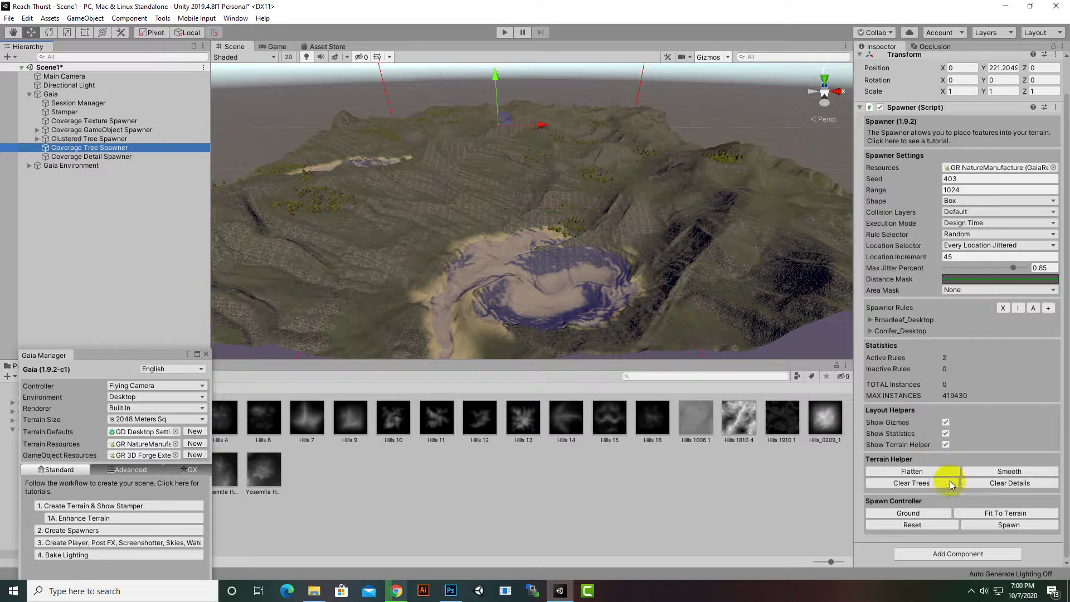
left_click(979, 526)
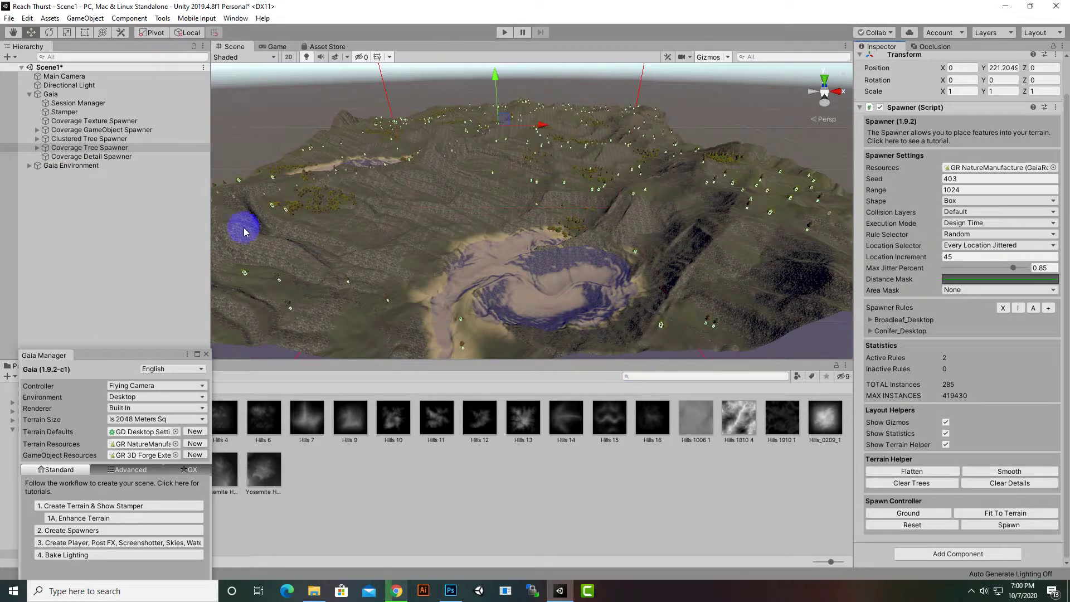
Review the grass, fern and flower rules of the Coverage Detail Spawner, including the Flowers Purple settings
left_click(118, 157)
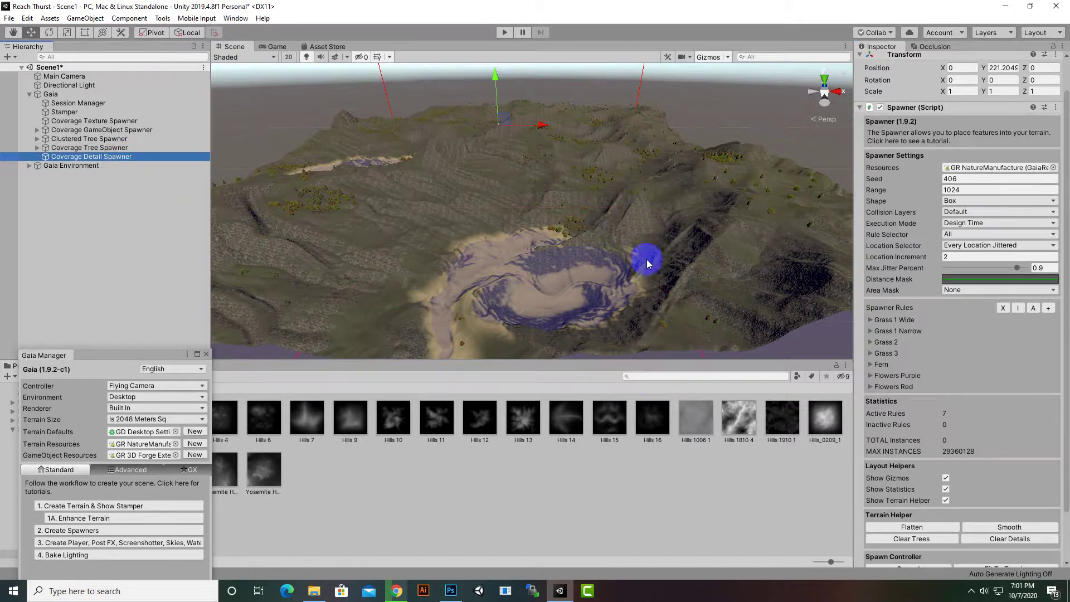
scroll(596, 254, "up", 2)
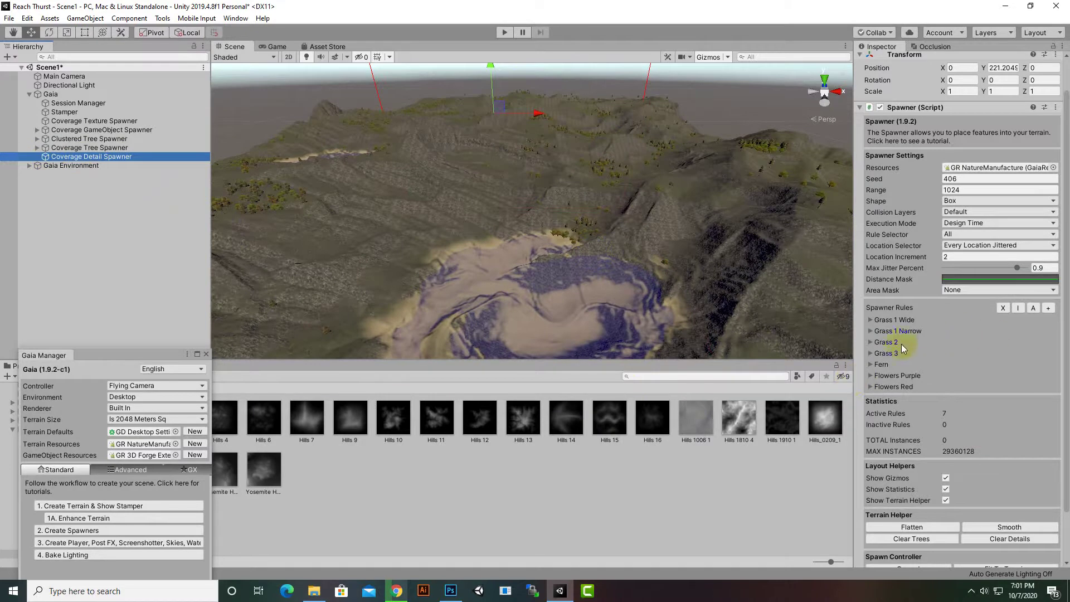
left_click(872, 376)
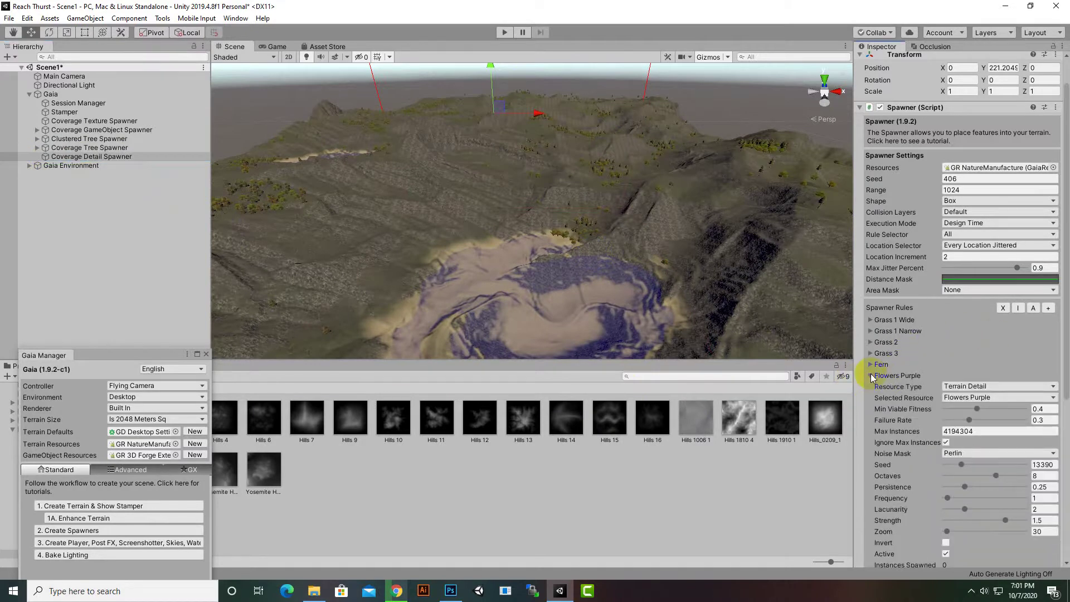
left_click(871, 374)
left_click(871, 375)
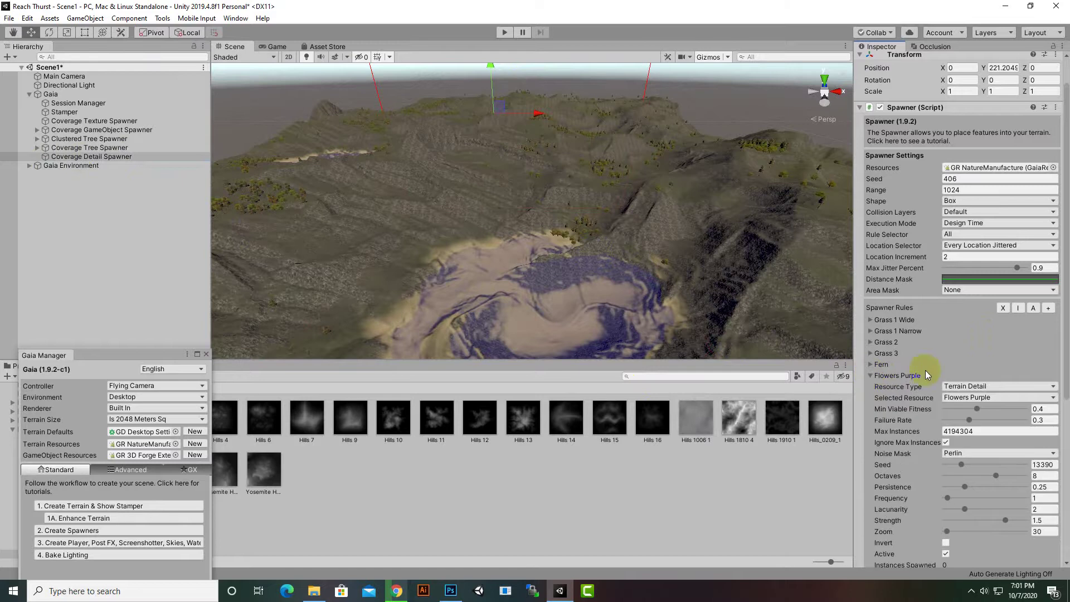
scroll(944, 369, "down", 5)
scroll(897, 267, "up", 5)
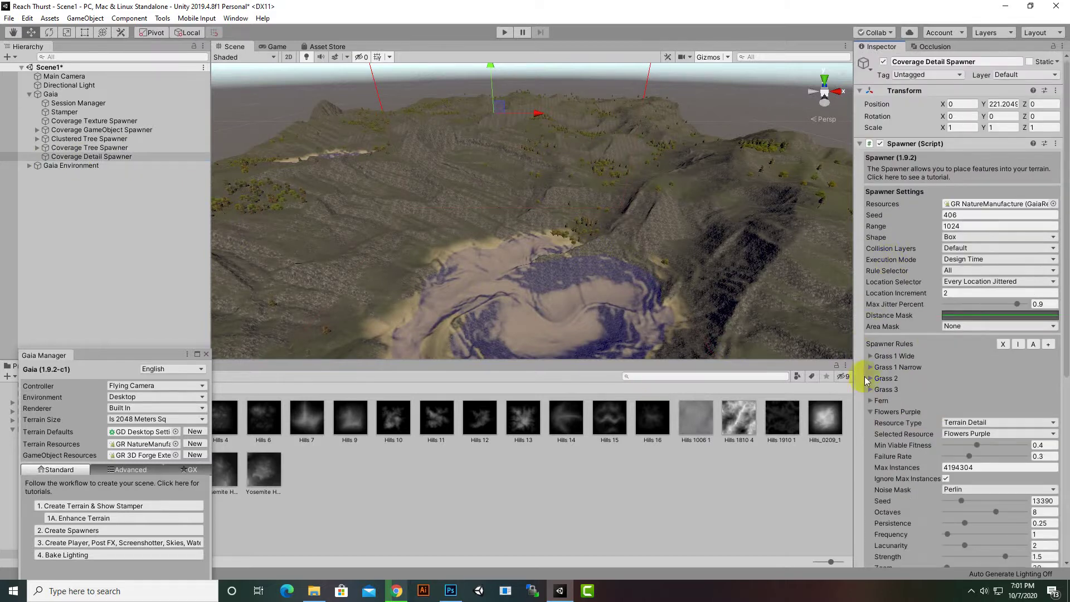
left_click(871, 412)
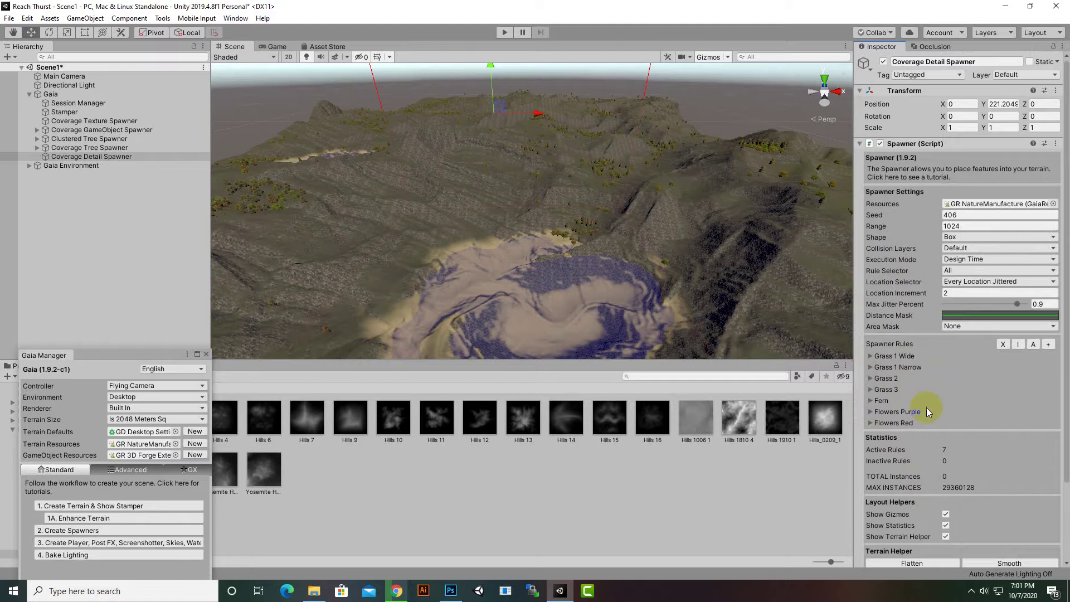
Spawn the grass, ferns and flowers across the terrain with the Coverage Detail Spawner
left_click(52, 157)
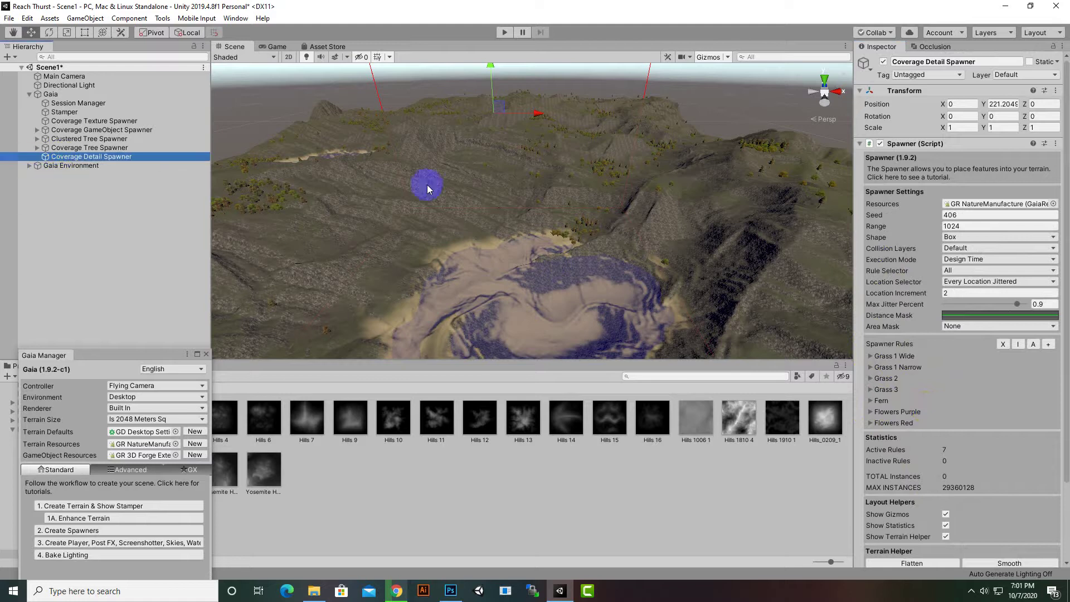
scroll(987, 379, "down", 3)
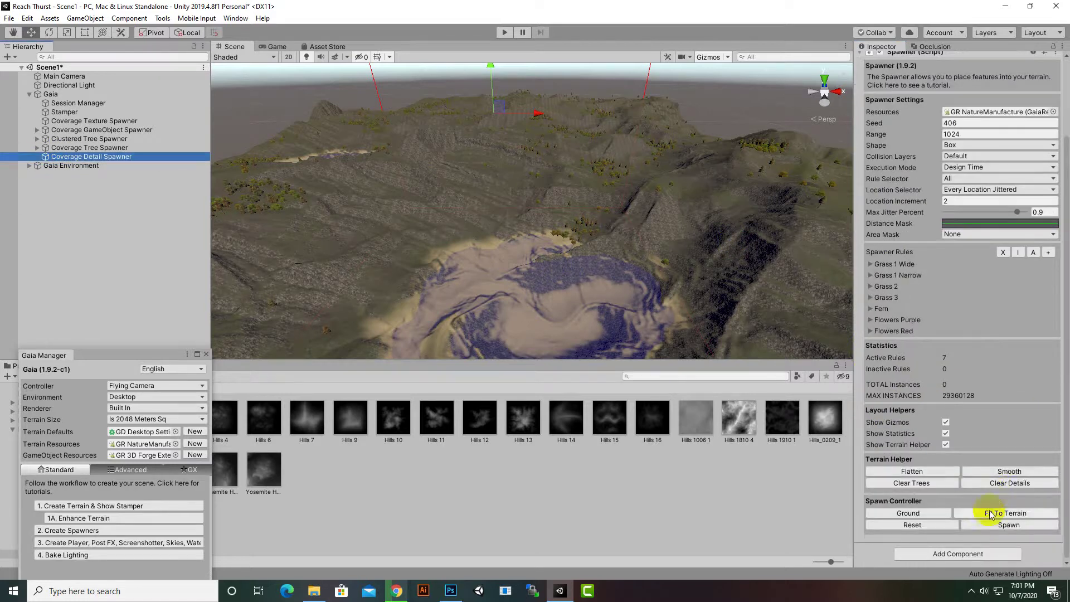
left_click(1001, 528)
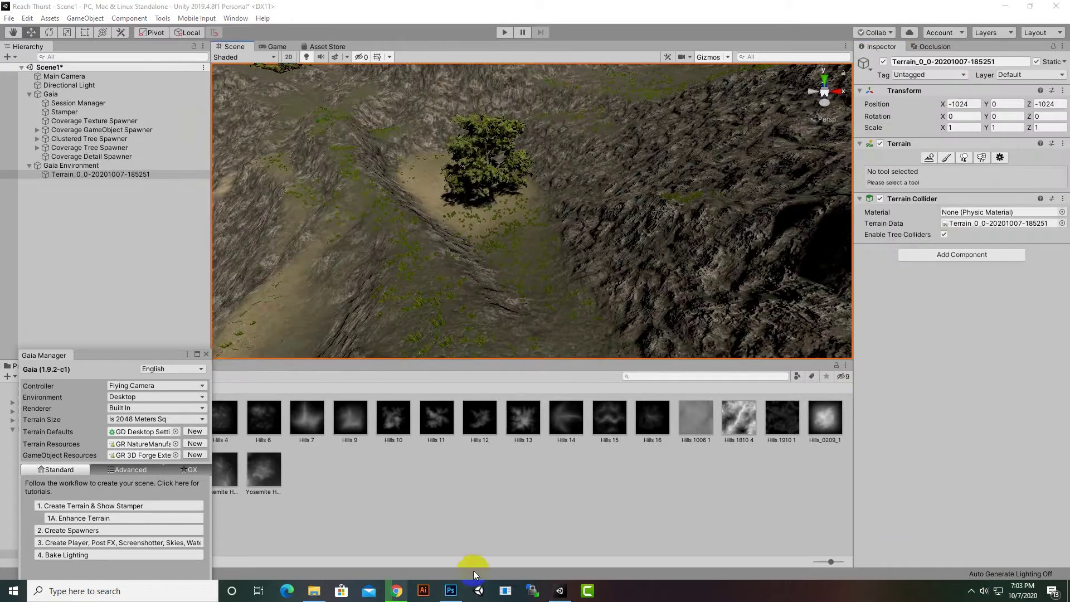
Switch to Chrome to pause the playing YouTube video, and return to the Unity scene
left_click(396, 591)
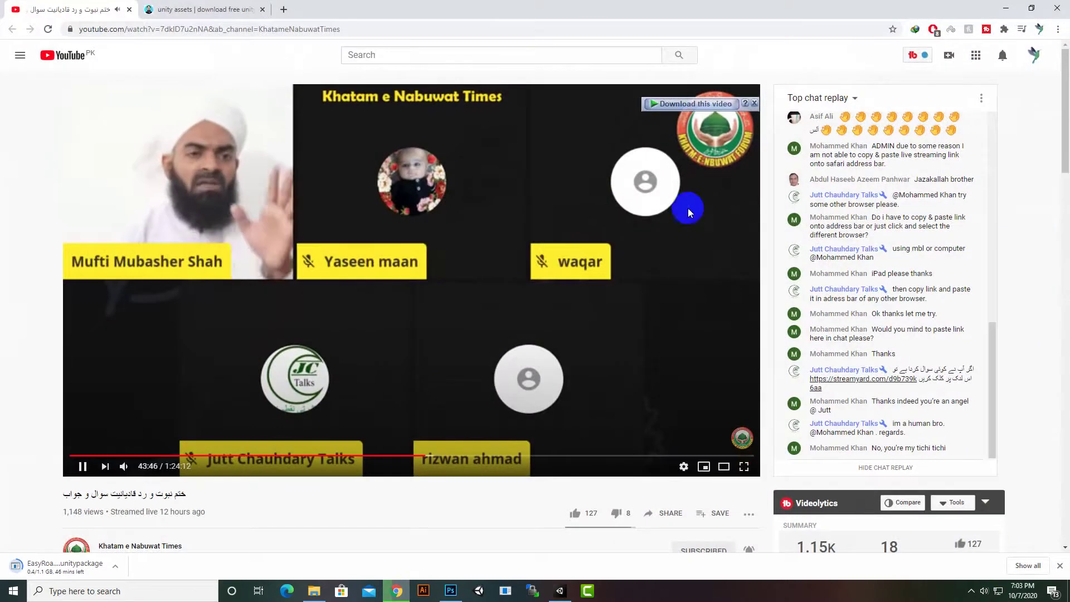
left_click(686, 211)
left_click(1034, 7)
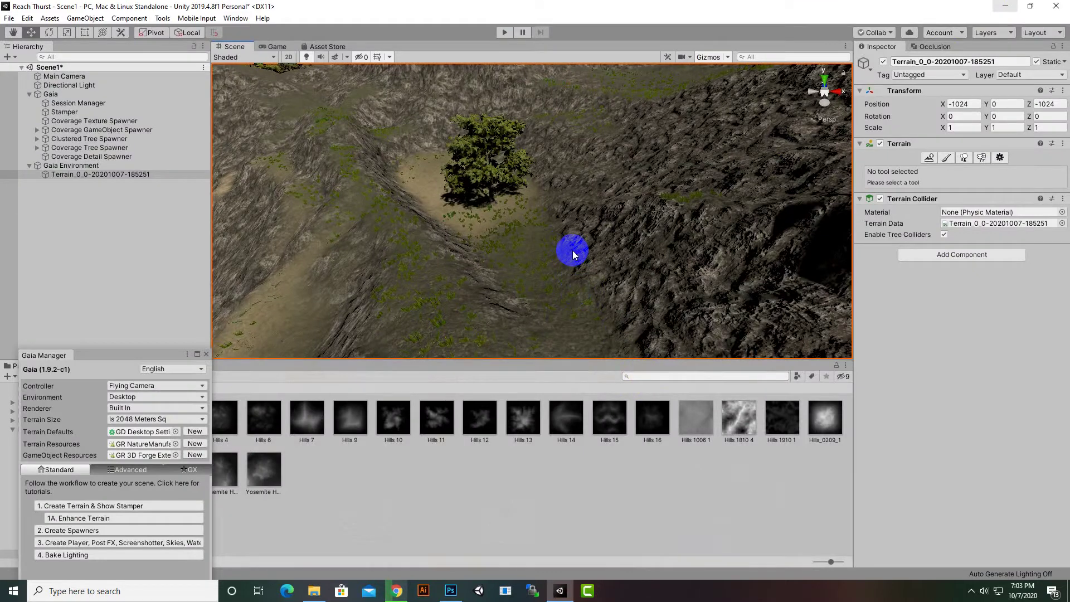
Inspect the spawned grass and the lone tree near the sandy basin up close, and the vegetation across the whole terrain
scroll(482, 235, "up", 5)
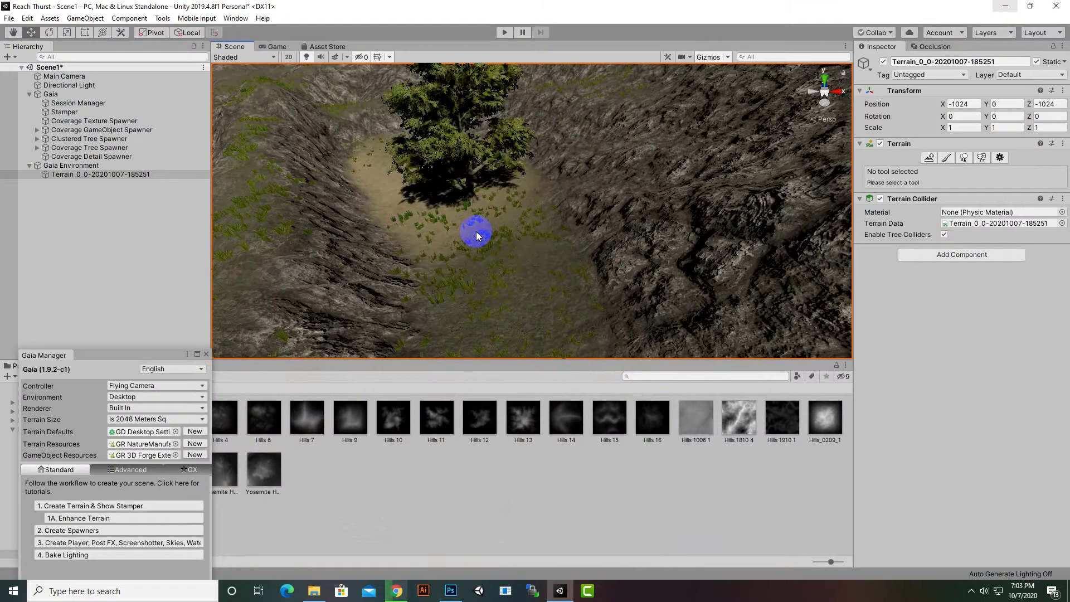
scroll(477, 231, "up", 6)
middle_click_drag(480, 232, 620, 257)
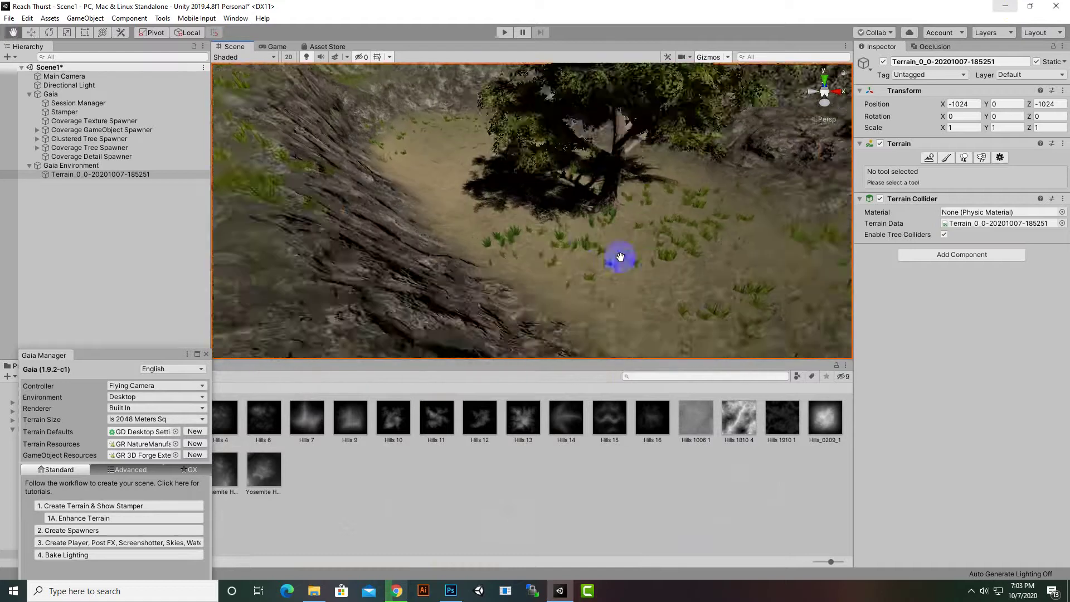
scroll(620, 258, "down", 6)
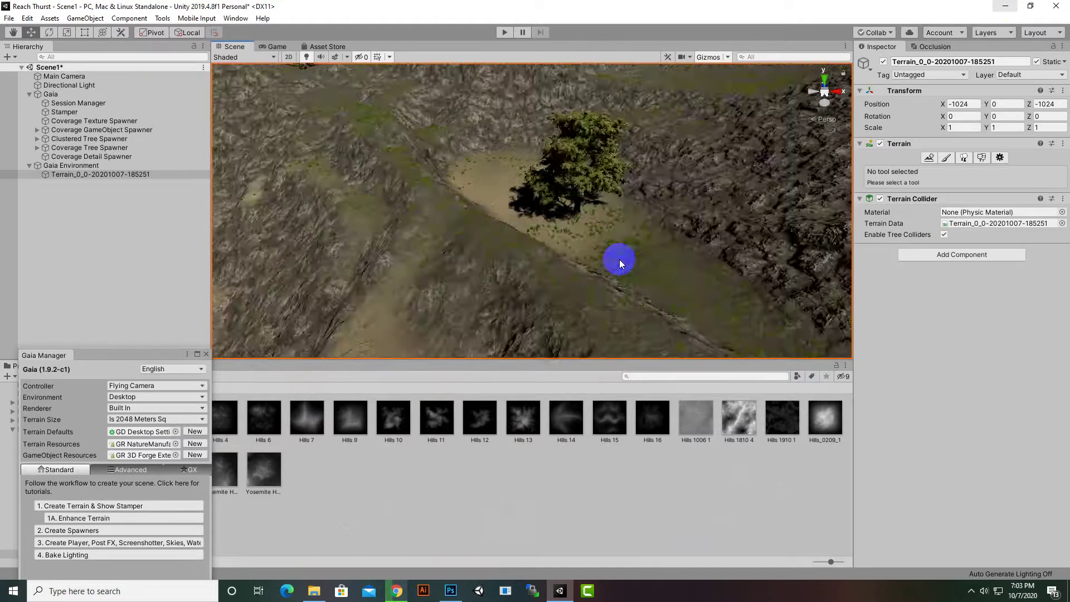
scroll(502, 258, "up", 8)
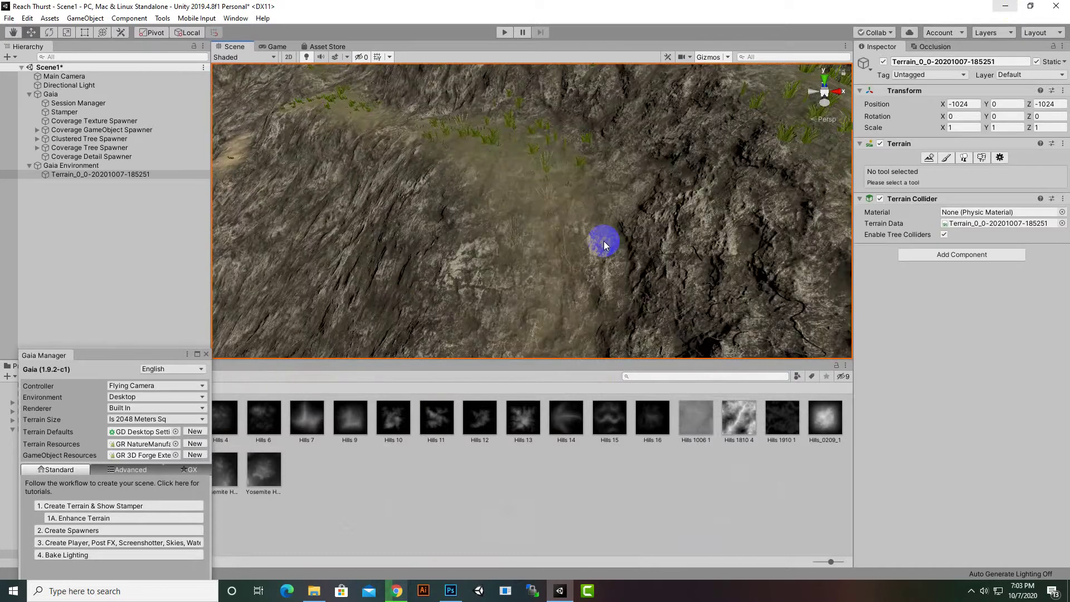
scroll(604, 241, "down", 6)
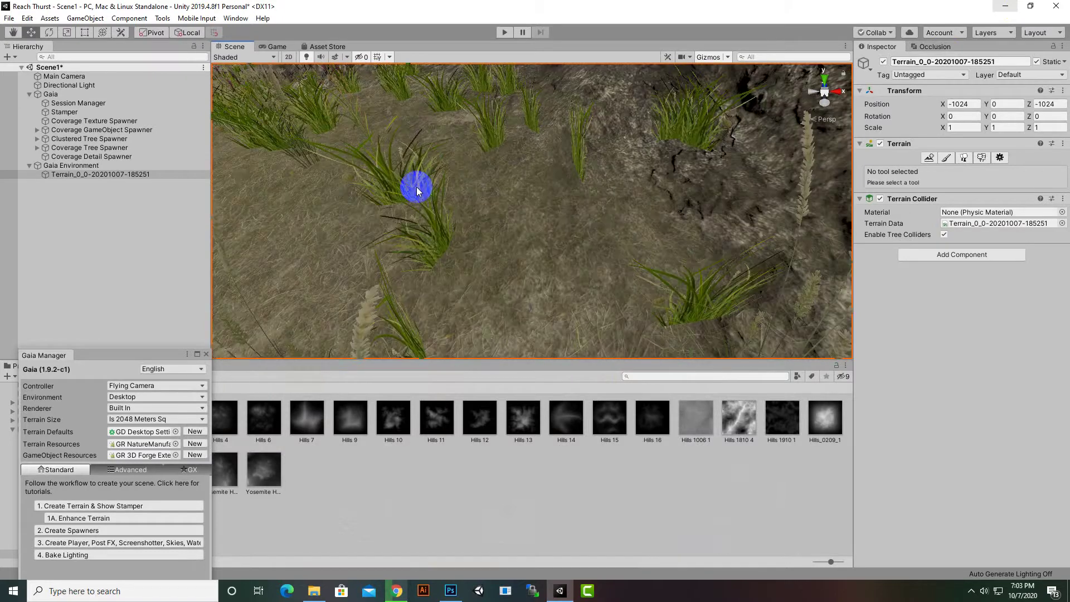
scroll(417, 188, "down", 6)
scroll(416, 186, "down", 8)
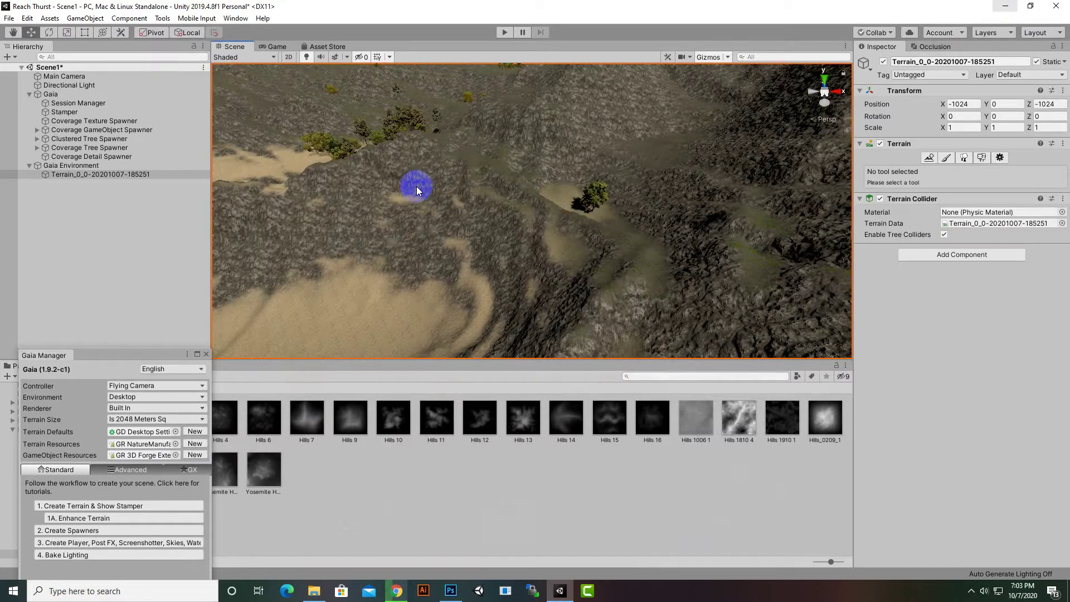
scroll(468, 224, "down", 6)
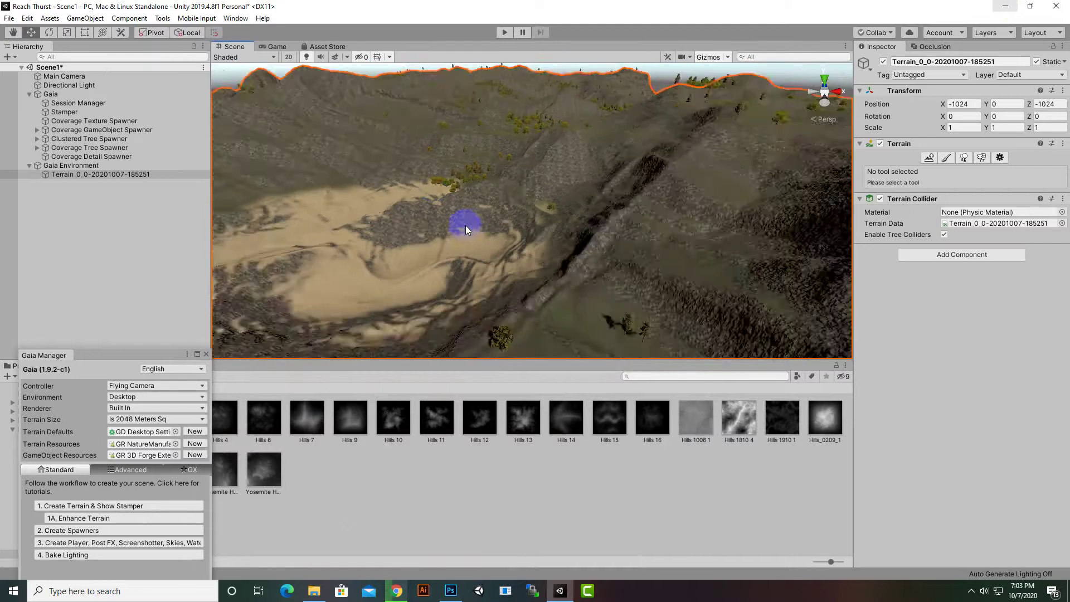
Move the Gaia Manager clear of the scene's edge and add the player, Post FX, screenshotter, skies and water, confirming the Ambient Skies samples
left_click_drag(112, 361, 345, 178)
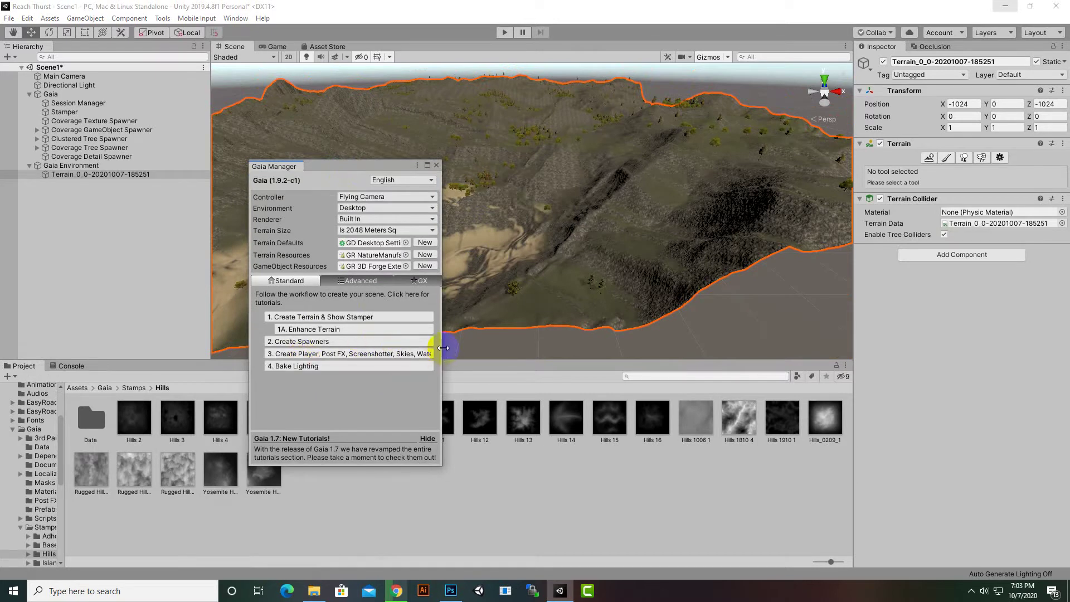
left_click(426, 355)
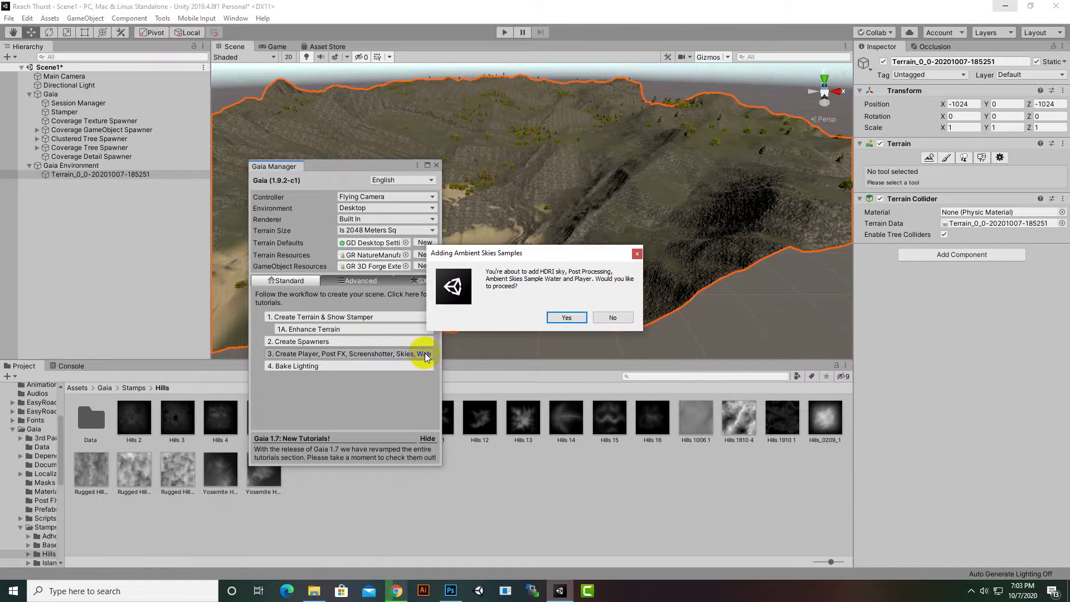
left_click(569, 317)
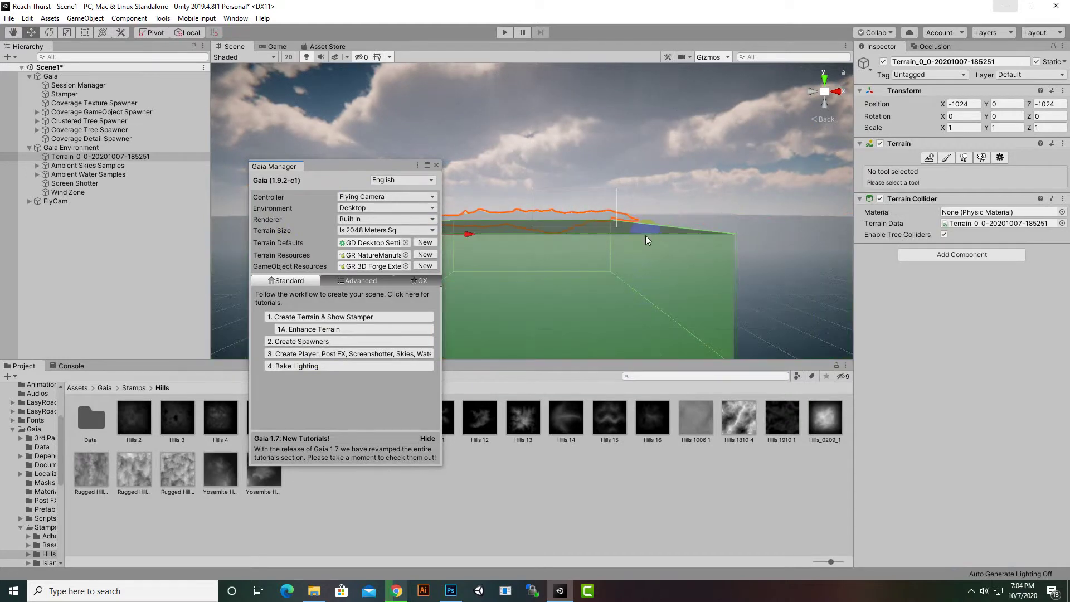
Close the Gaia Manager and view the tree-covered hills of the terrain under the cloudy sky
middle_click_drag(771, 189, 684, 292)
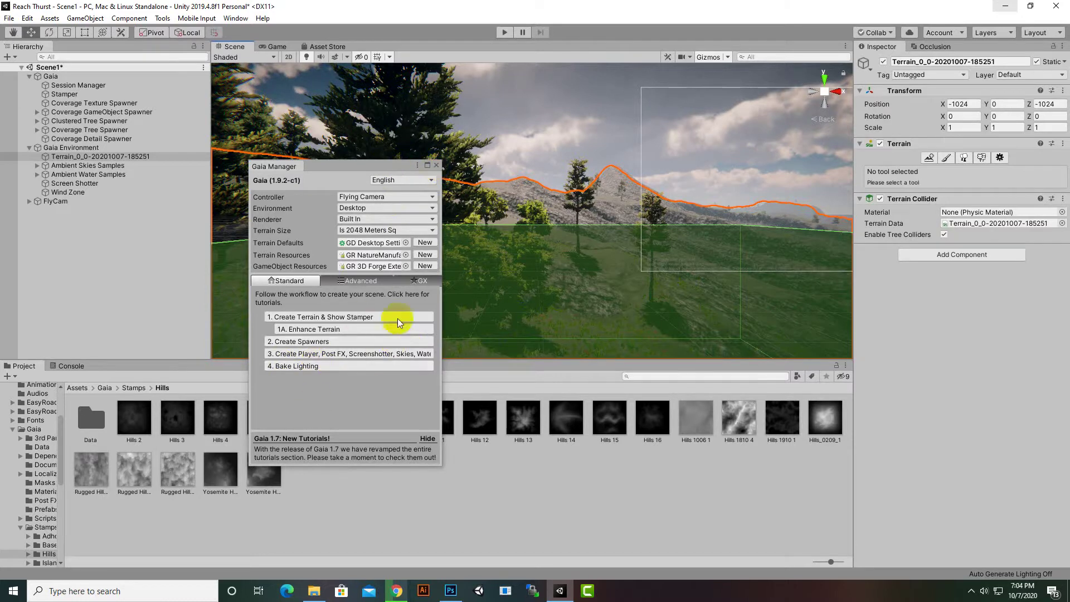
left_click(437, 166)
scroll(469, 276, "up", 3)
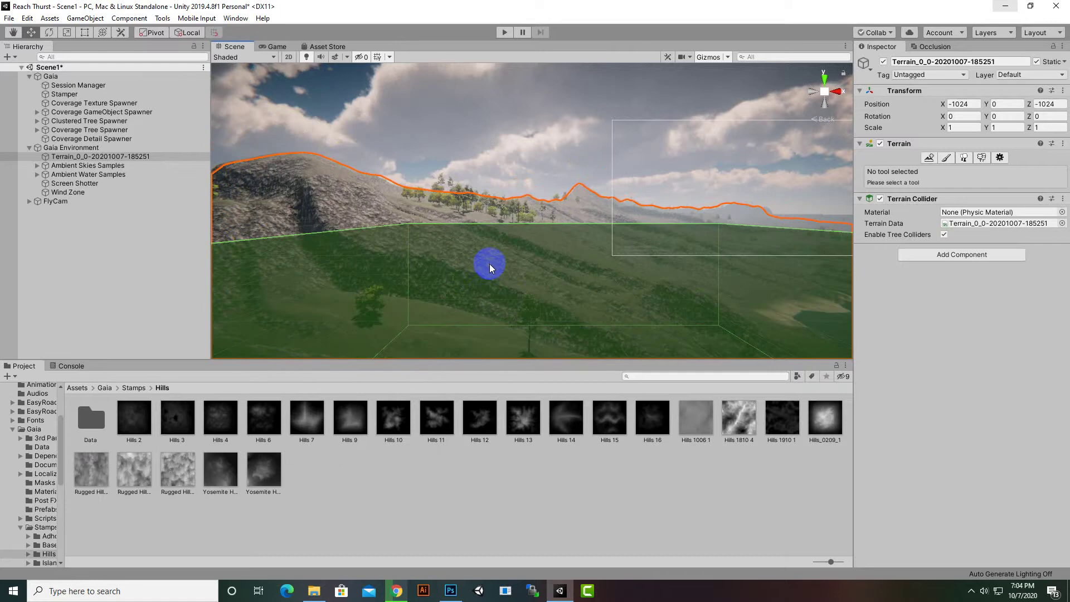
Examine the terrain's hills and lake basin from farther out, and bring up its Paint Texture tool with the terrain layers
scroll(489, 265, "down", 5)
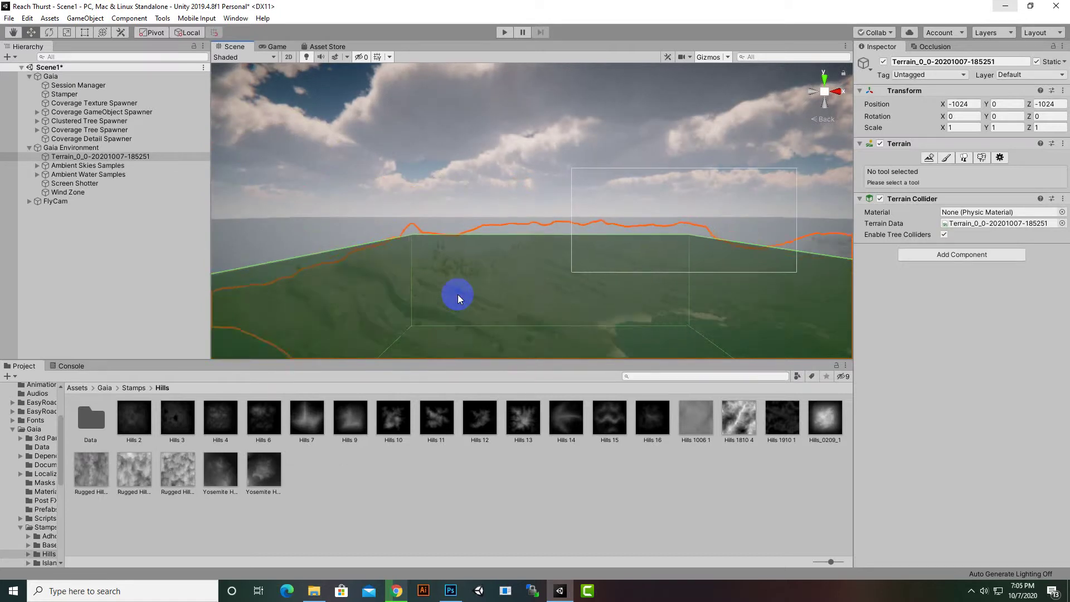
middle_click_drag(457, 293, 489, 320)
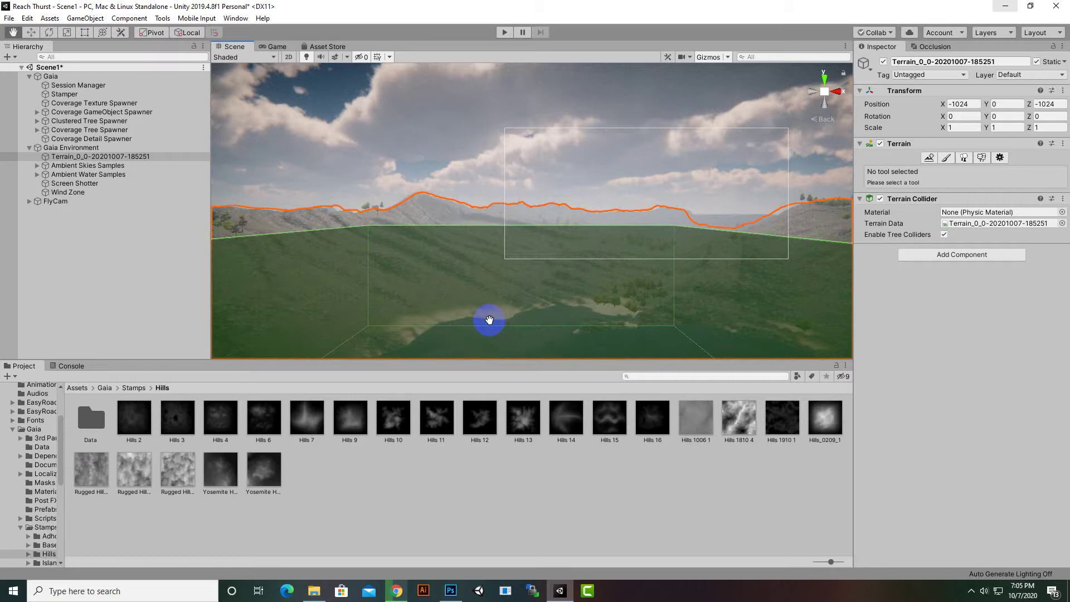
left_click(944, 160)
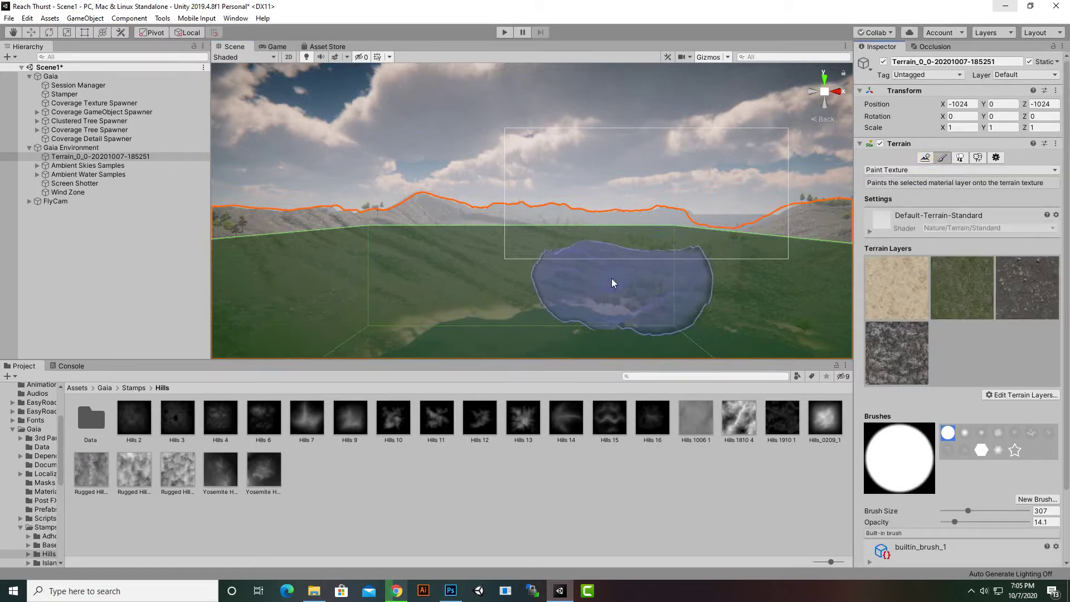
left_click(907, 328)
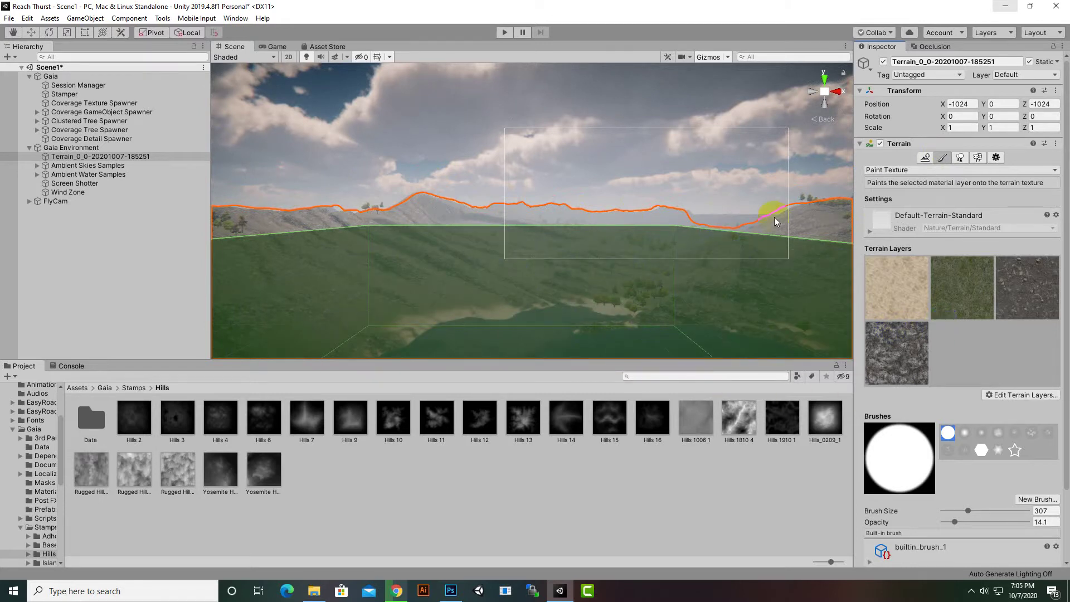
left_click(865, 211)
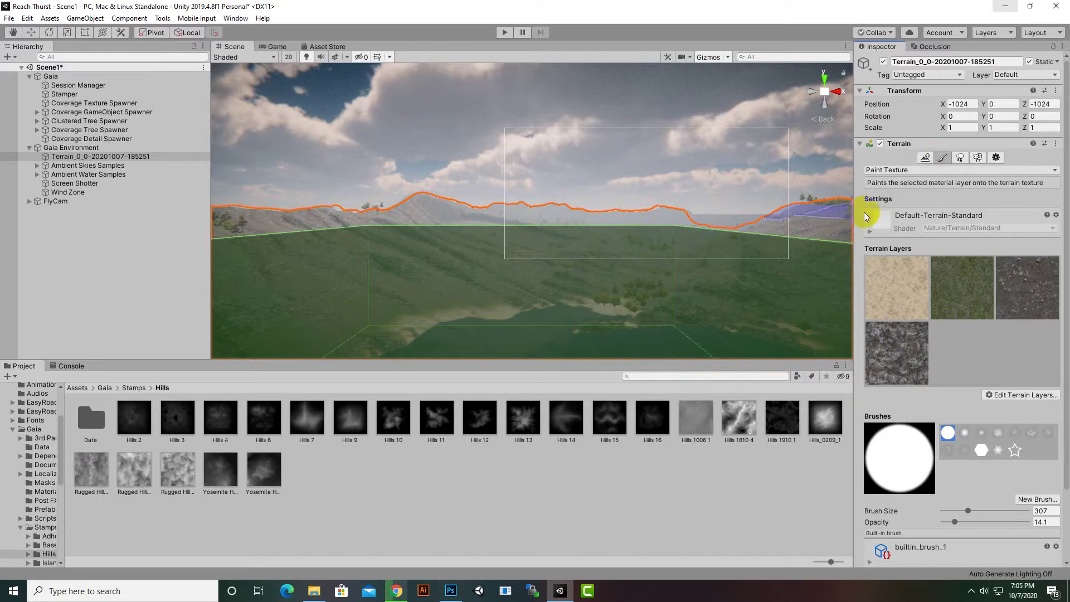
scroll(706, 255, "down", 3)
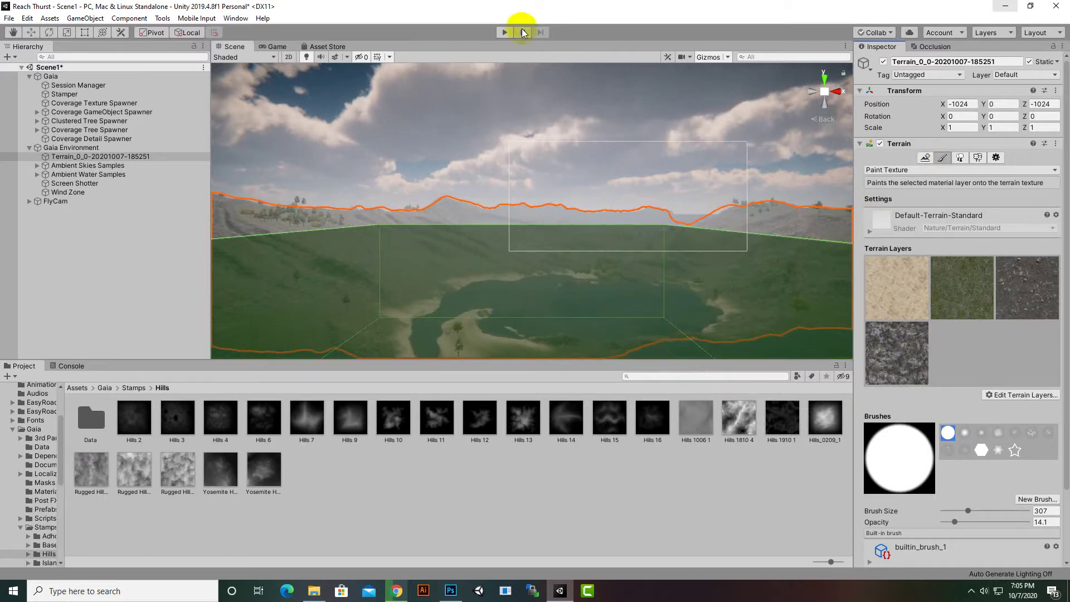
Switch to the Game view and run the scene in play mode
left_click(277, 47)
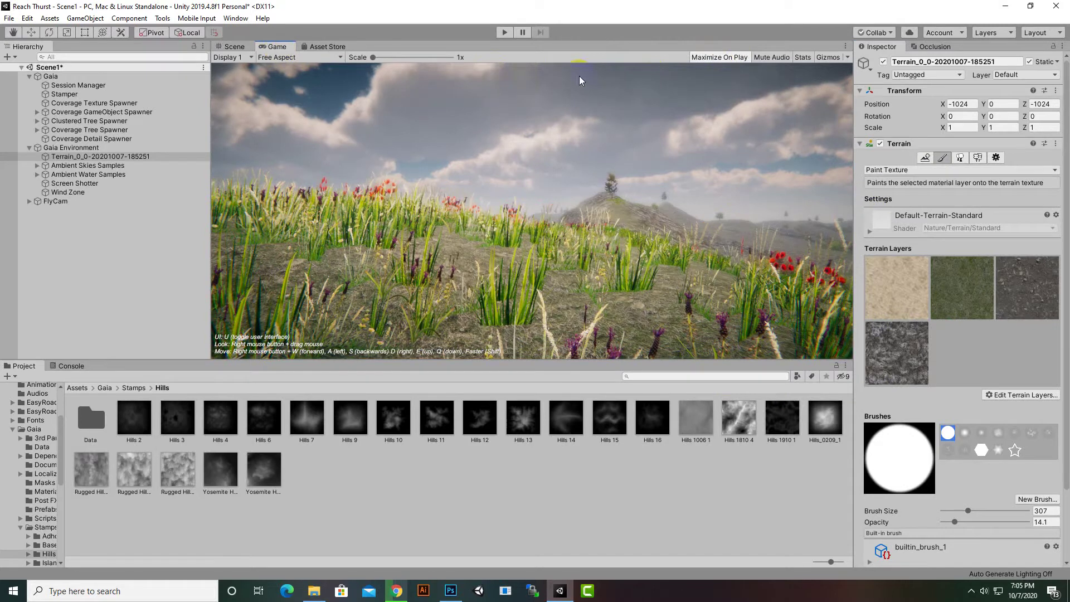
left_click(505, 33)
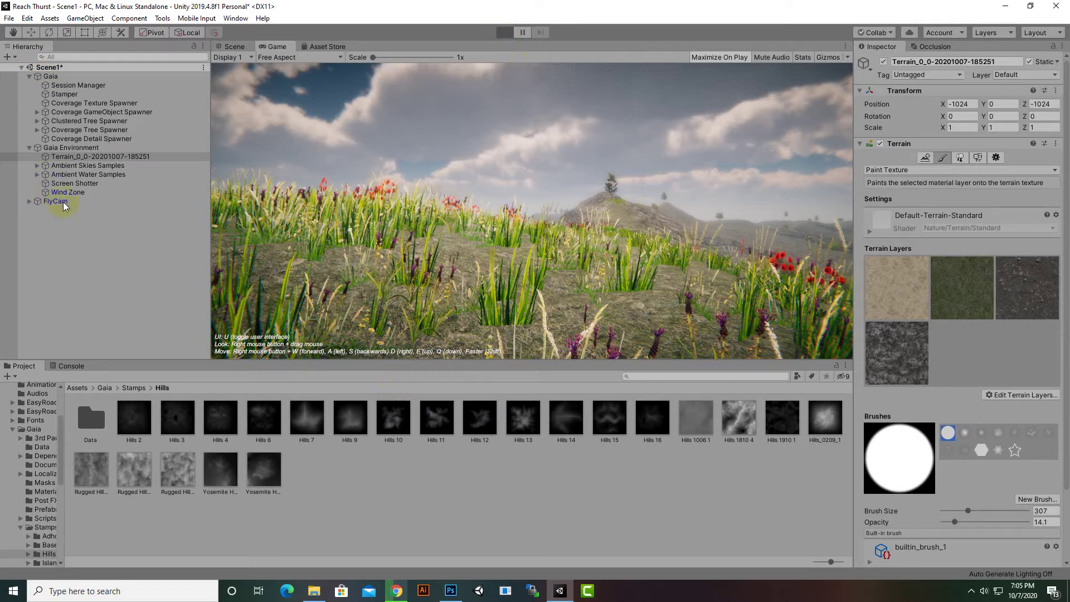
left_click_drag(285, 247, 313, 269)
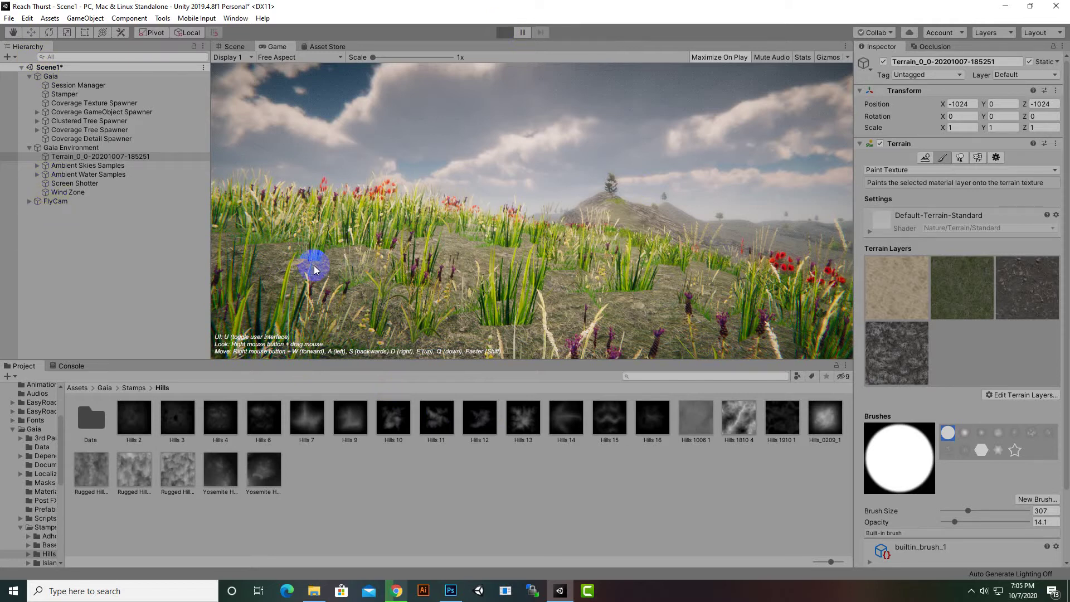
left_click_drag(314, 270, 253, 351)
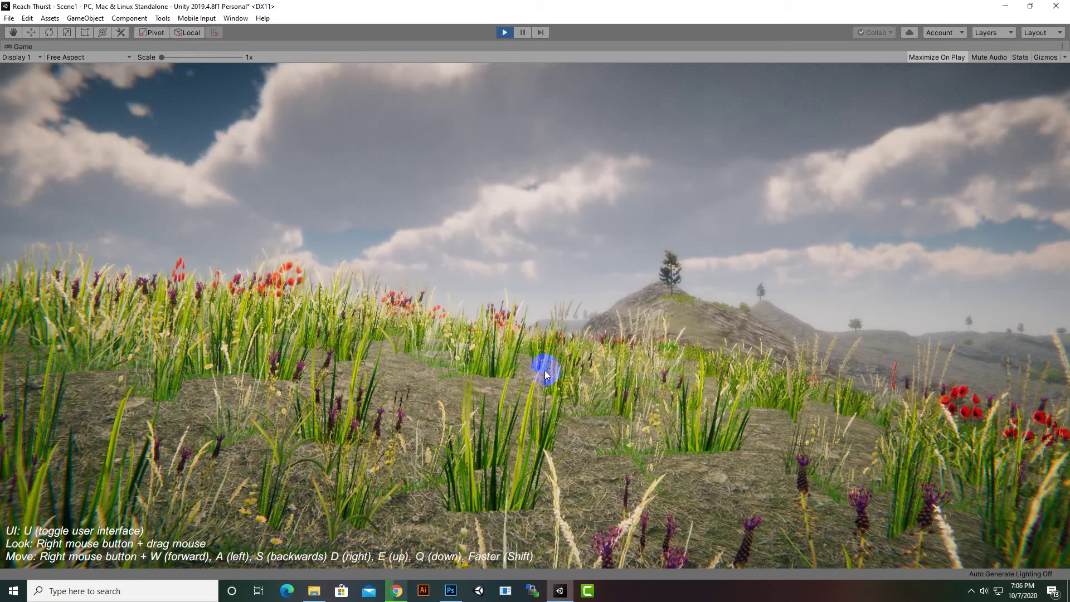
Fly the player camera over the grassy hills to the farm and inspect its wooden sheds, fence and surrounding grass up close
mouse_move(547, 374)
right_mouse_down()
mouse_move(564, 347)
mouse_move(588, 340)
mouse_move(539, 348)
mouse_move(544, 341)
mouse_move(533, 420)
mouse_move(539, 380)
right_mouse_up()
key("w")
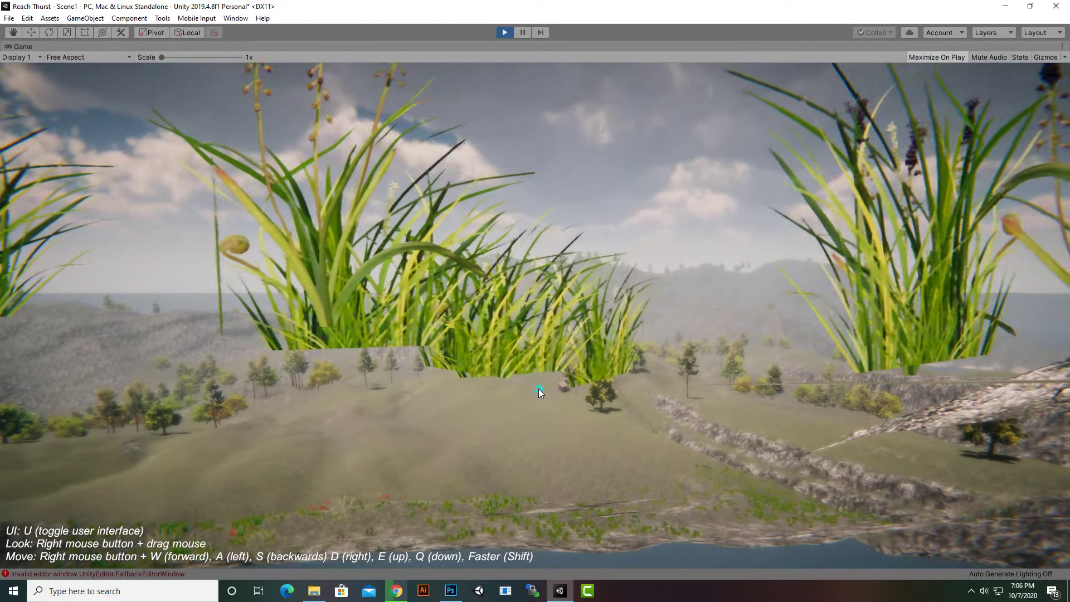
key("w")
right_click_drag(538, 390, 493, 394)
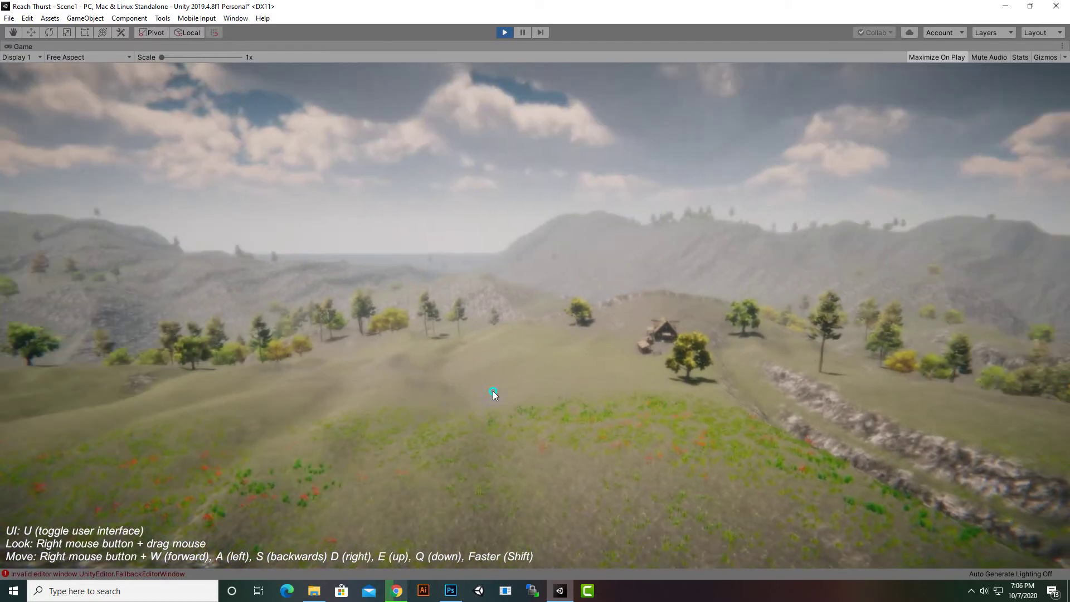
right_click_drag(522, 398, 413, 380)
key("w")
key("w")
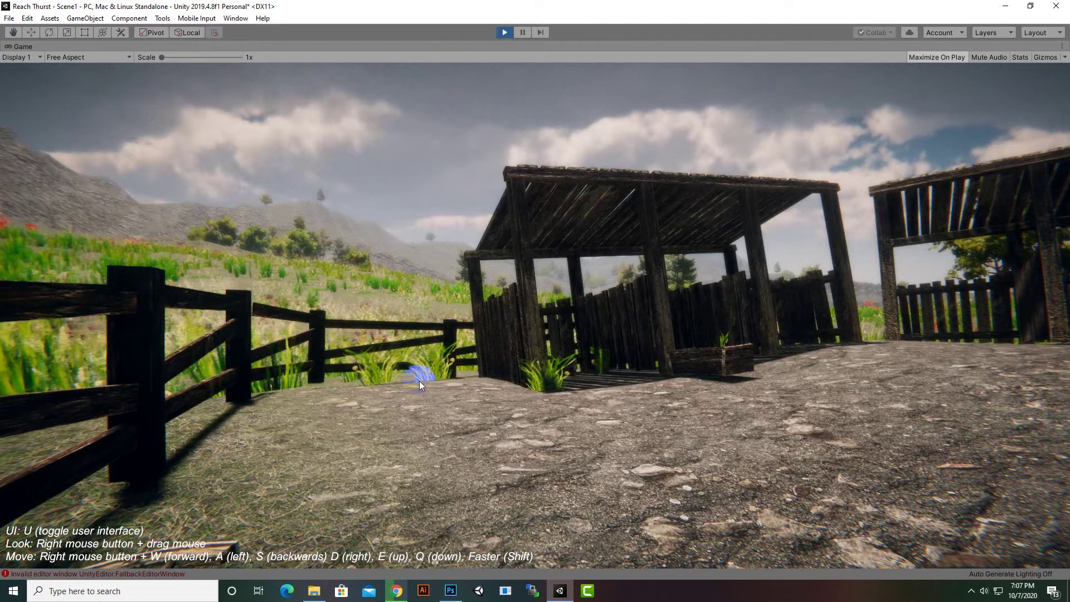
right_click_drag(419, 380, 328, 379)
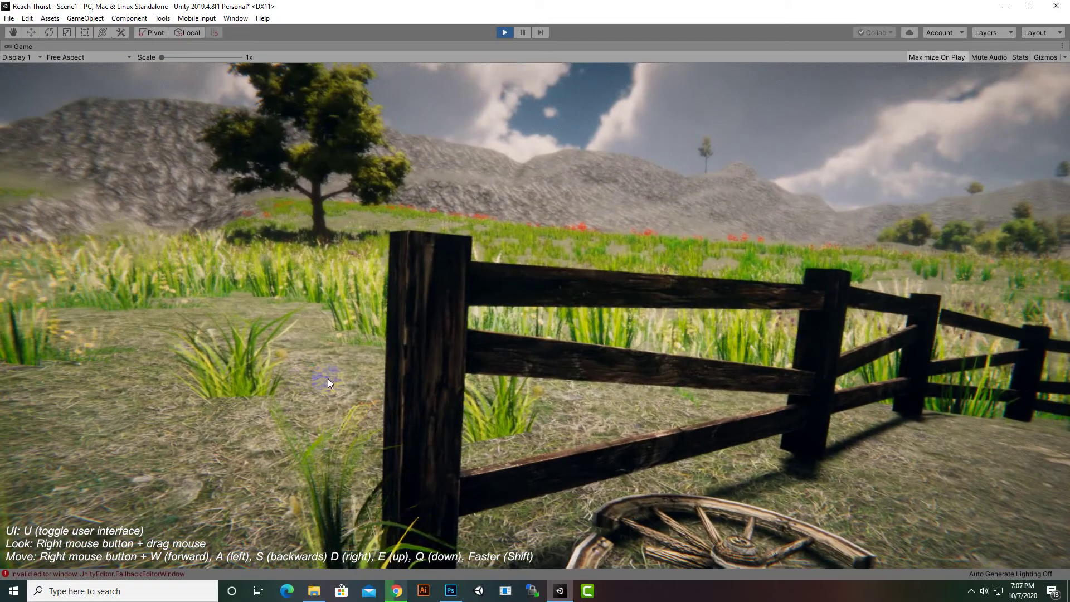
left_click(464, 80)
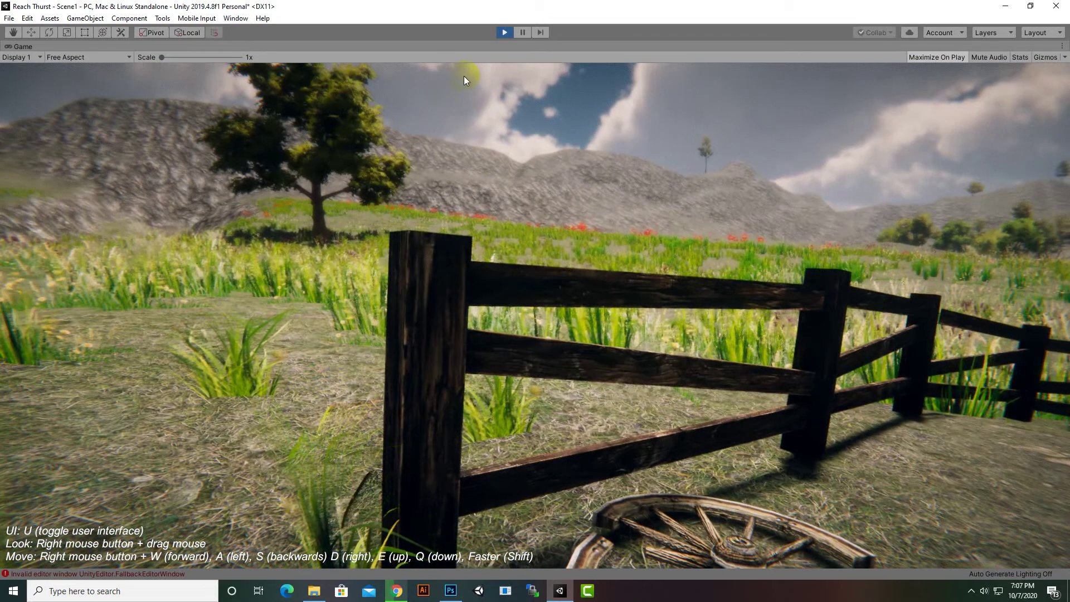
left_click(504, 33)
left_click(972, 591)
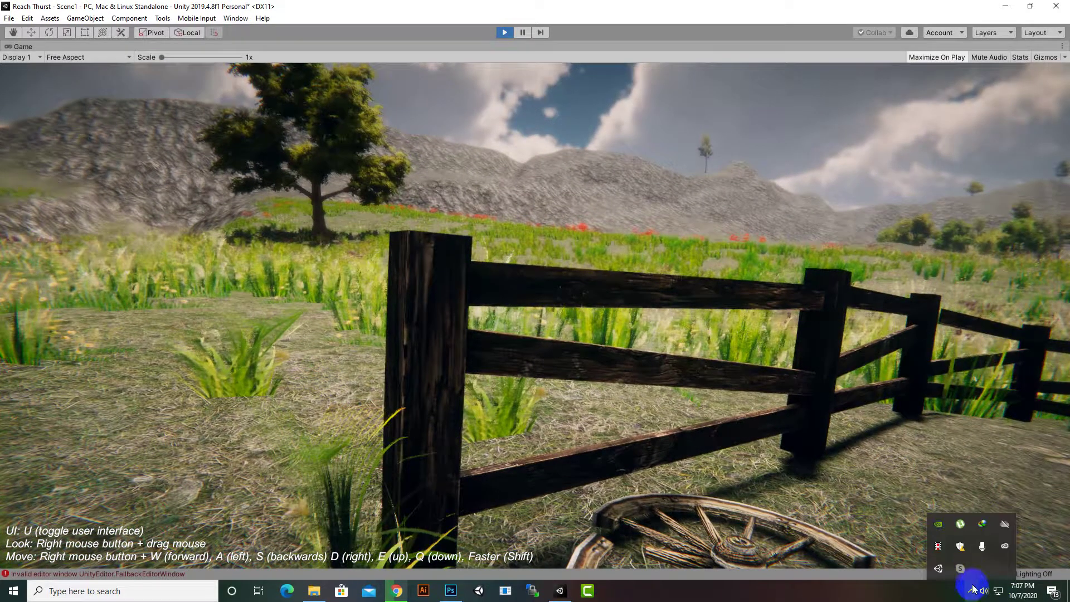